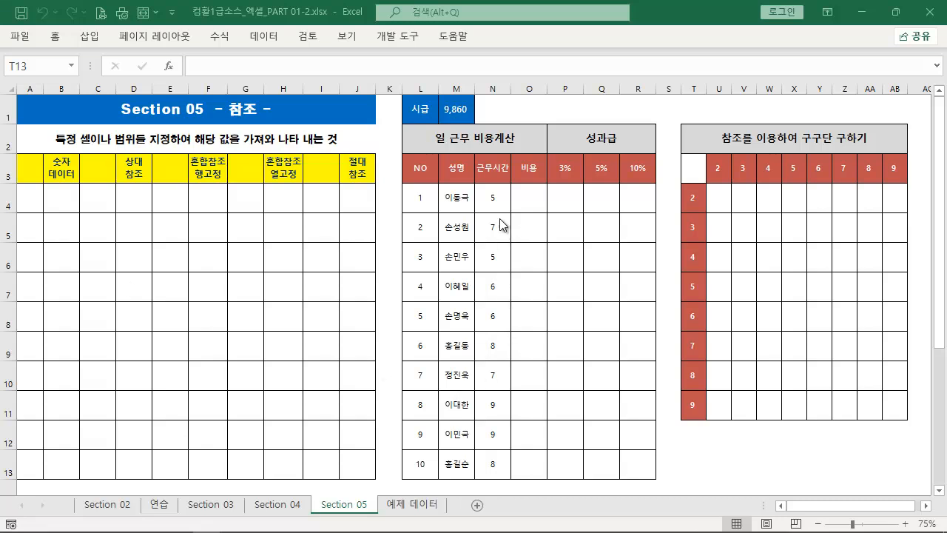
pyautogui.hotkey('ctrl', '2')
pyautogui.moveTo(400, 94)
pyautogui.mouseDown()
pyautogui.moveTo(500, 492)
pyautogui.moveTo(551, 492)
pyautogui.moveTo(551, 481)
pyautogui.mouseUp()
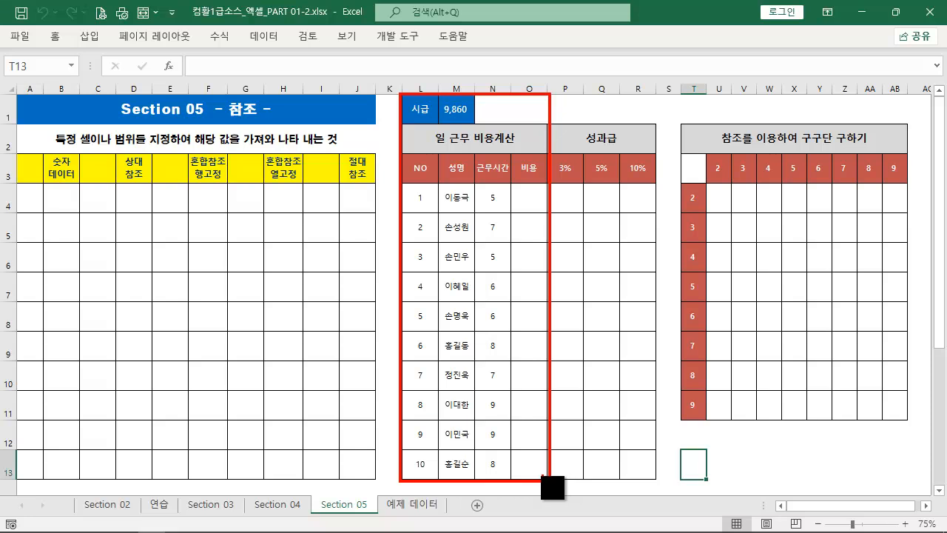
pyautogui.press('Escape')
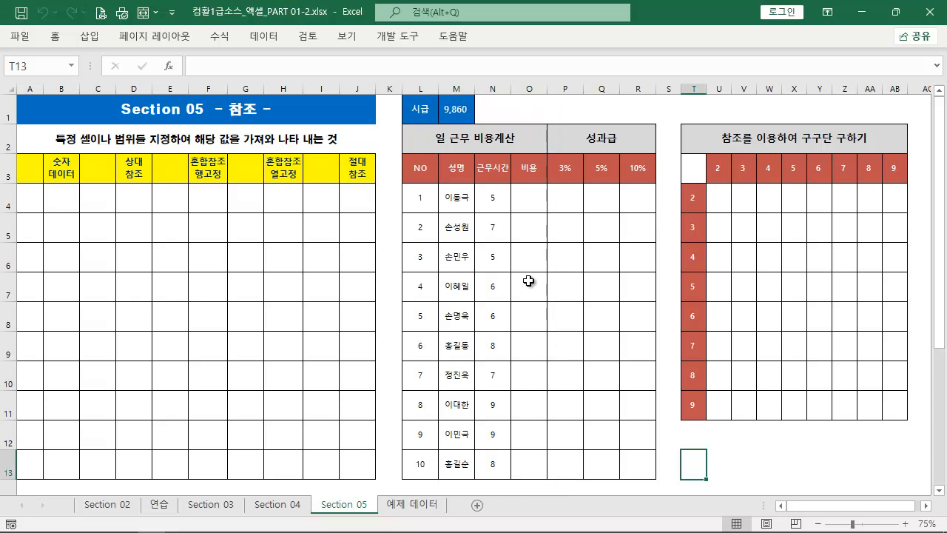
# Enter the formula =N4*M1 in cell O4 to multiply the first worker's hours by the hourly wage
pyautogui.click(533, 204)
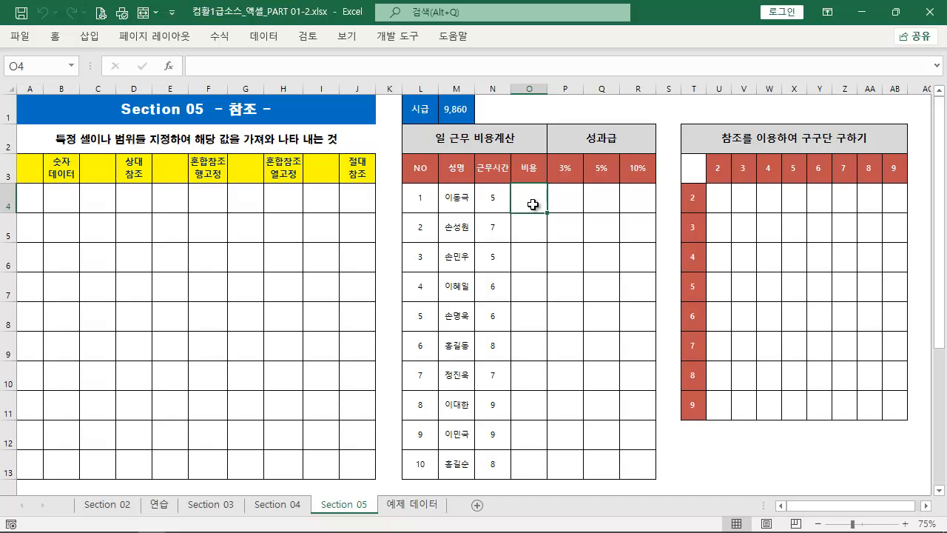
pyautogui.hotkey('ctrl', '2')
pyautogui.moveTo(477, 188); pyautogui.dragTo(510, 209)
pyautogui.moveTo(471, 112); pyautogui.dragTo(519, 208)
pyautogui.press('Escape')
pyautogui.write('=')
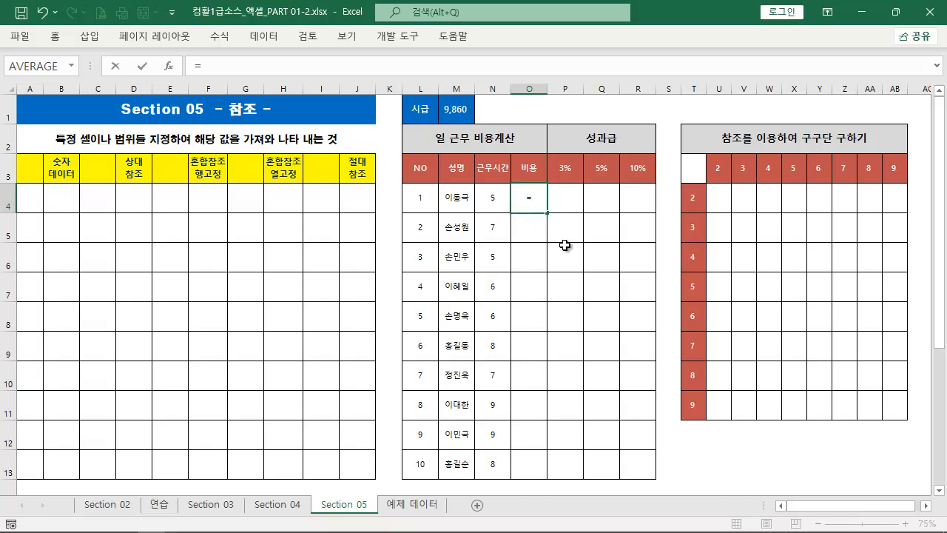
pyautogui.click(499, 204)
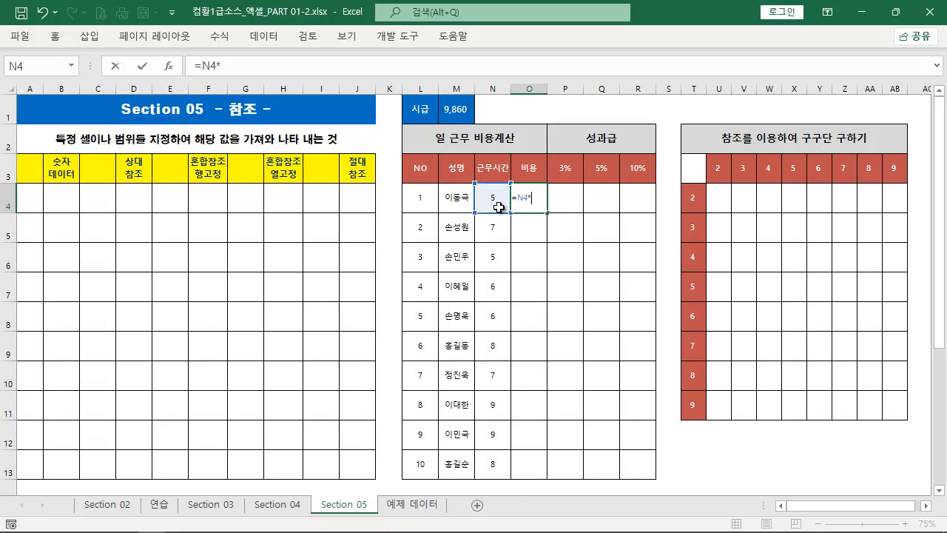
pyautogui.click(463, 108)
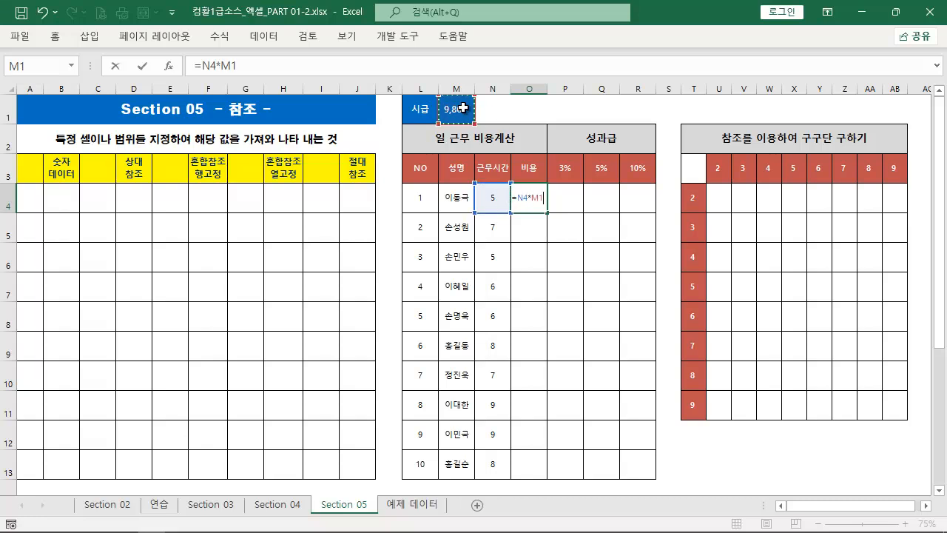
pyautogui.hotkey('ctrl', 'Return')
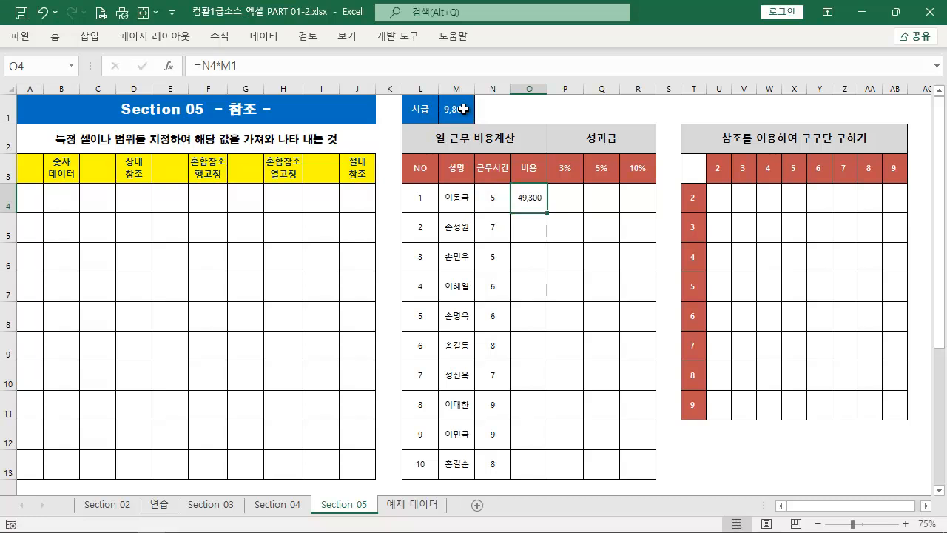
# Enter the formula =N5*M1 in cell O5 to calculate the second worker's cost
pyautogui.click(539, 230)
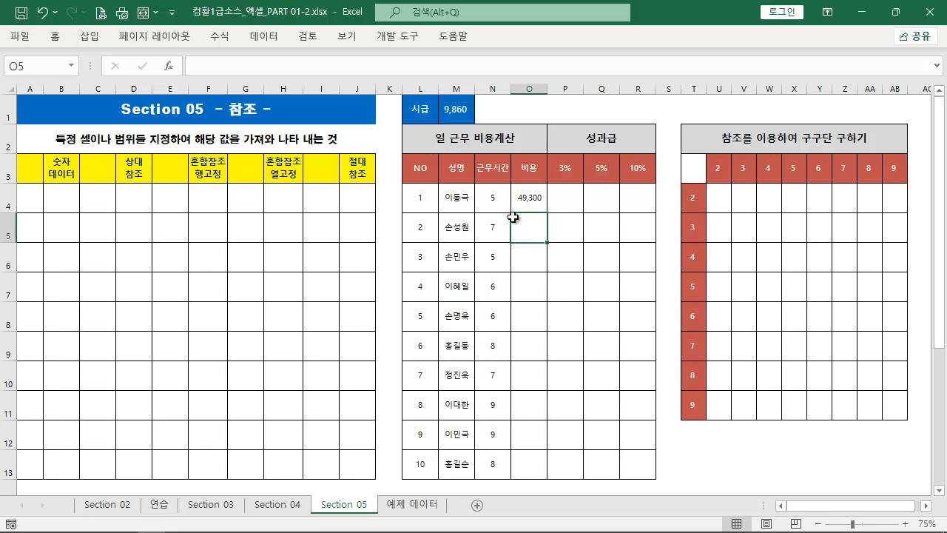
pyautogui.write('=')
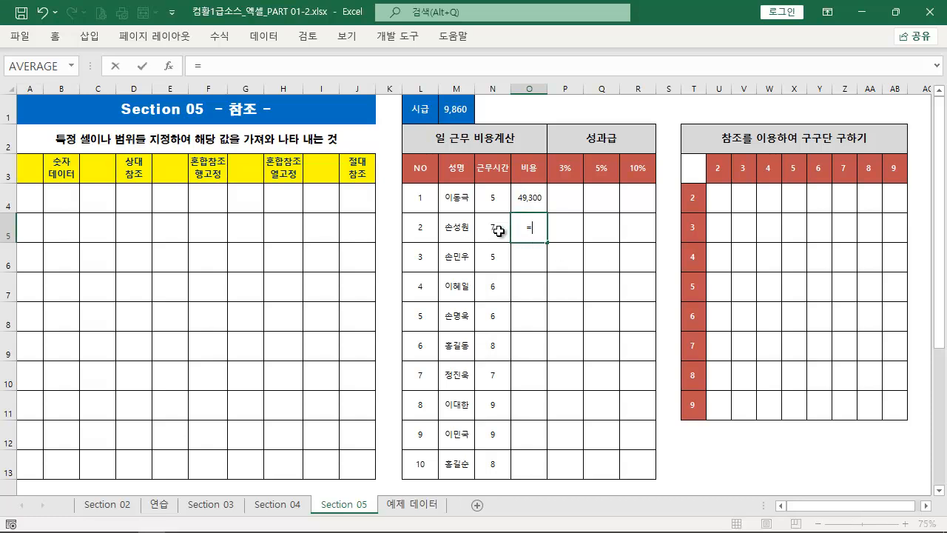
pyautogui.click(500, 230)
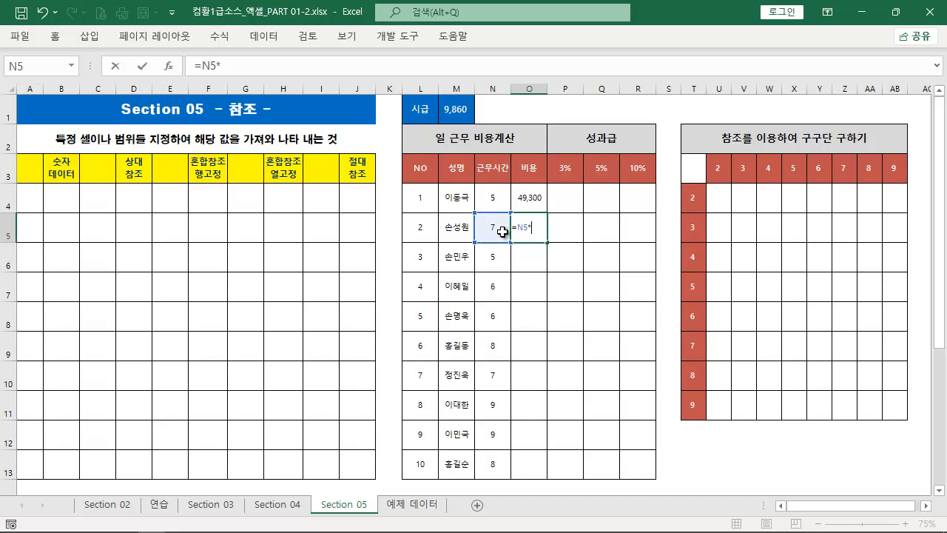
pyautogui.write('*')
pyautogui.click(462, 114)
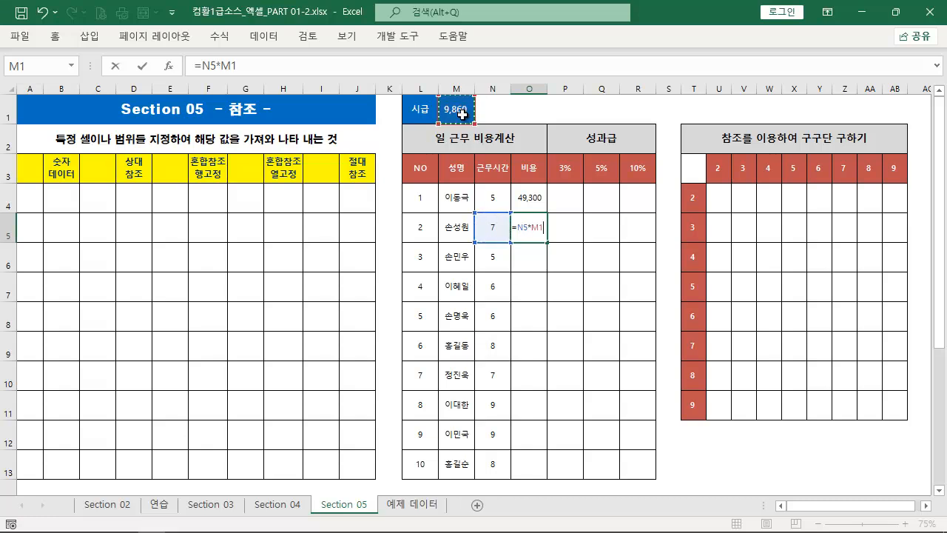
pyautogui.press('Return')
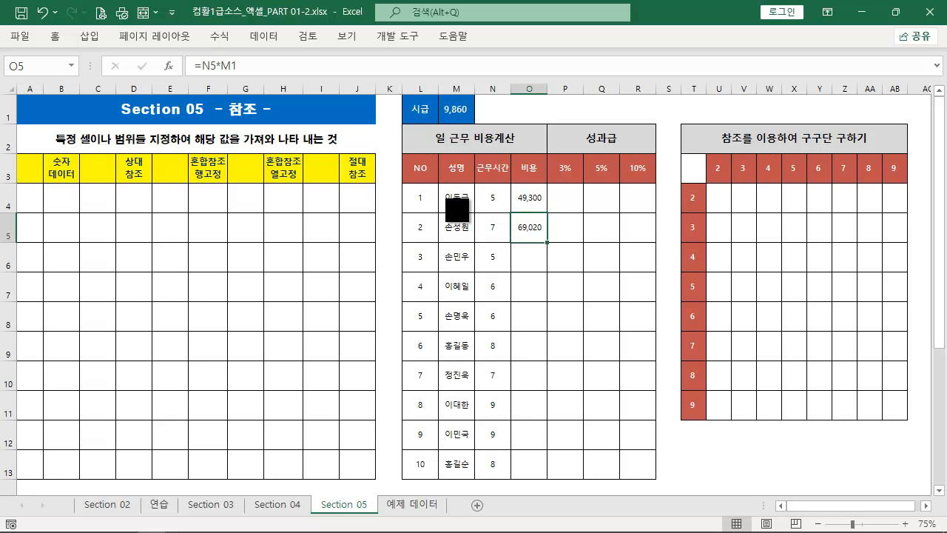
# Clear the contents of cells O4:O7 in the cost column
pyautogui.moveTo(438, 187)
pyautogui.mouseDown()
pyautogui.moveTo(506, 335)
pyautogui.moveTo(552, 501)
pyautogui.moveTo(562, 492)
pyautogui.moveTo(557, 475)
pyautogui.mouseUp()
pyautogui.press('Escape')
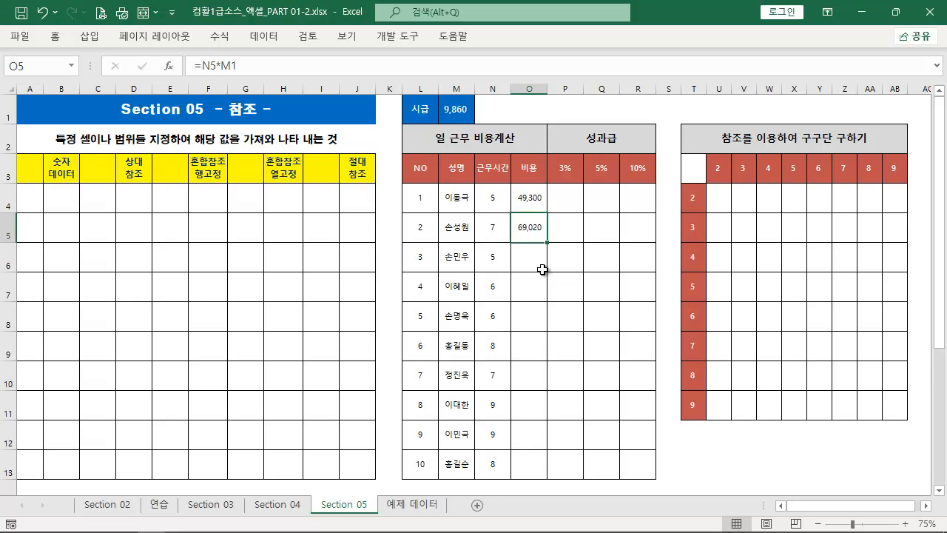
pyautogui.moveTo(534, 205); pyautogui.dragTo(537, 278)
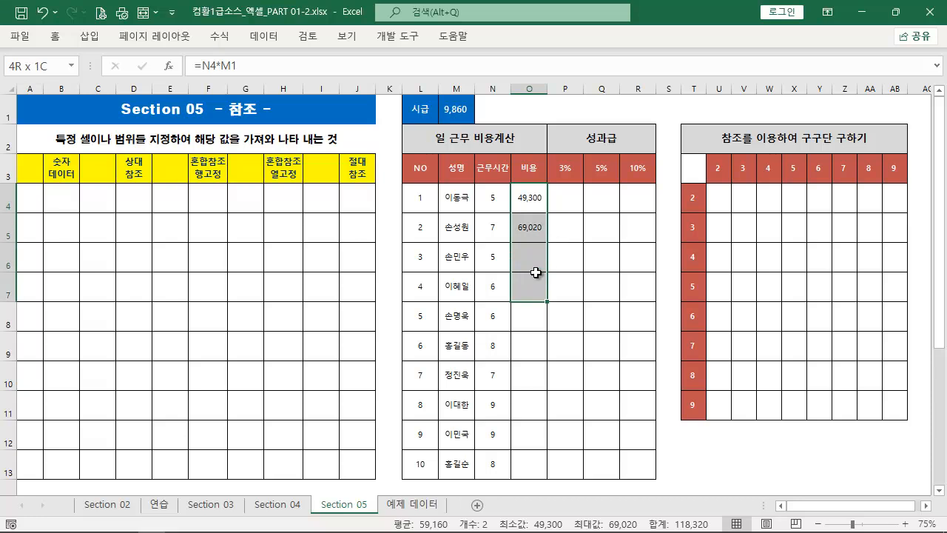
pyautogui.press('Delete')
# Enter the cost formula =N4*M1 in cell O4, using the working hours and the hourly wage
pyautogui.click(530, 202)
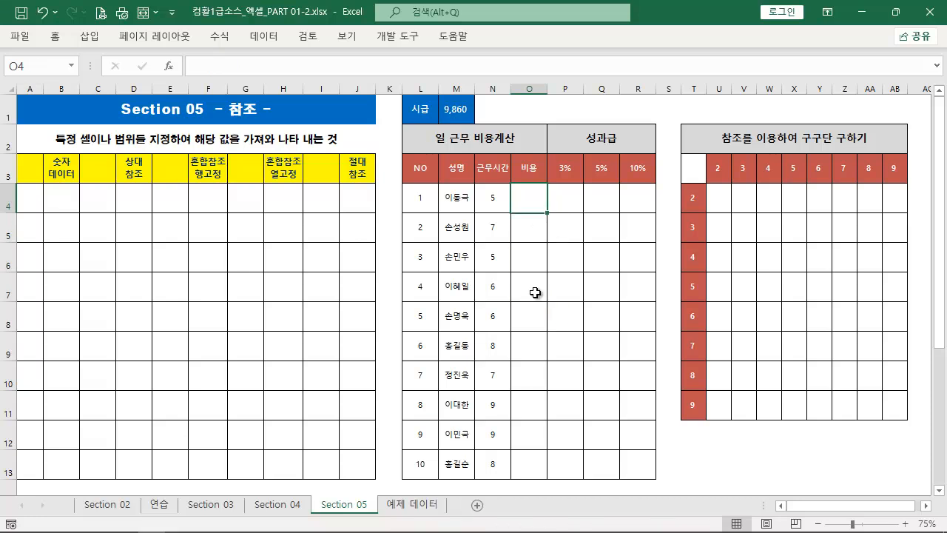
pyautogui.write('=')
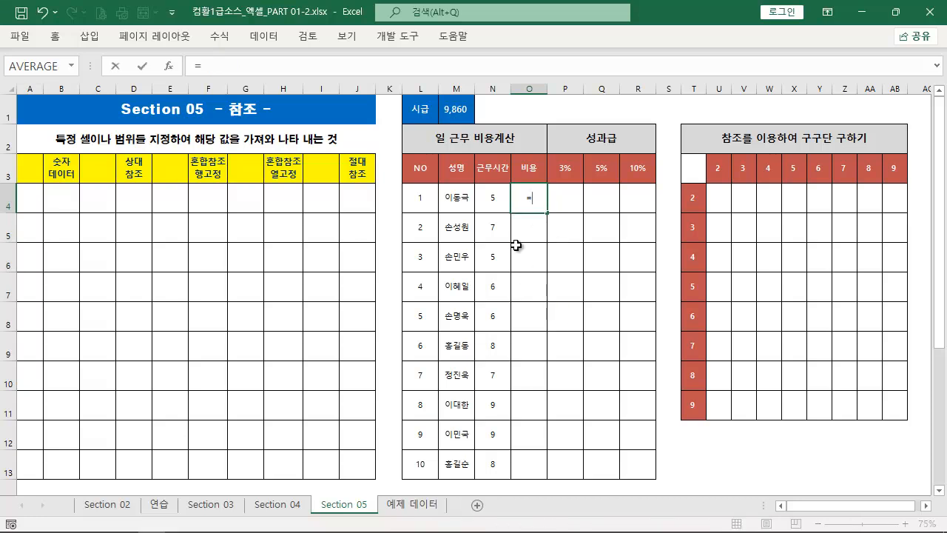
pyautogui.click(500, 195)
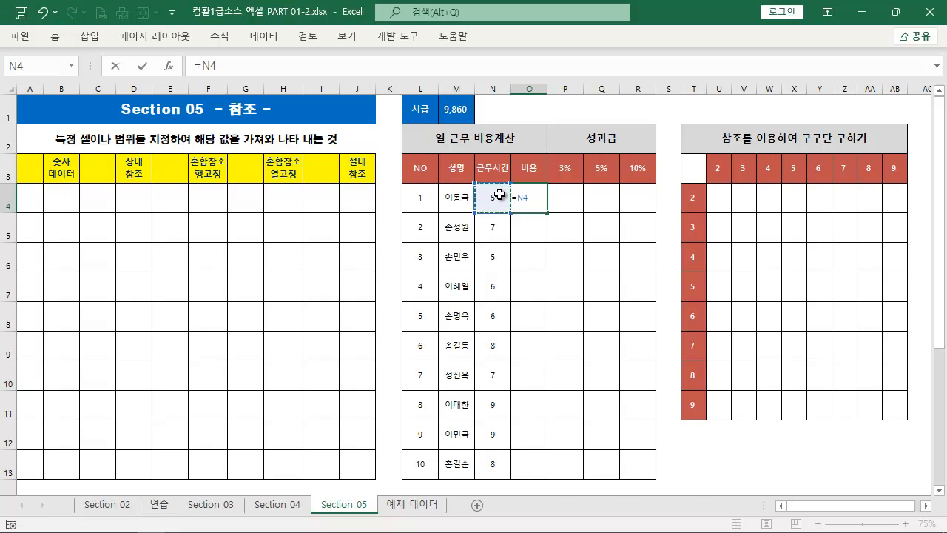
pyautogui.click(459, 106)
pyautogui.hotkey('ctrl', 'Return')
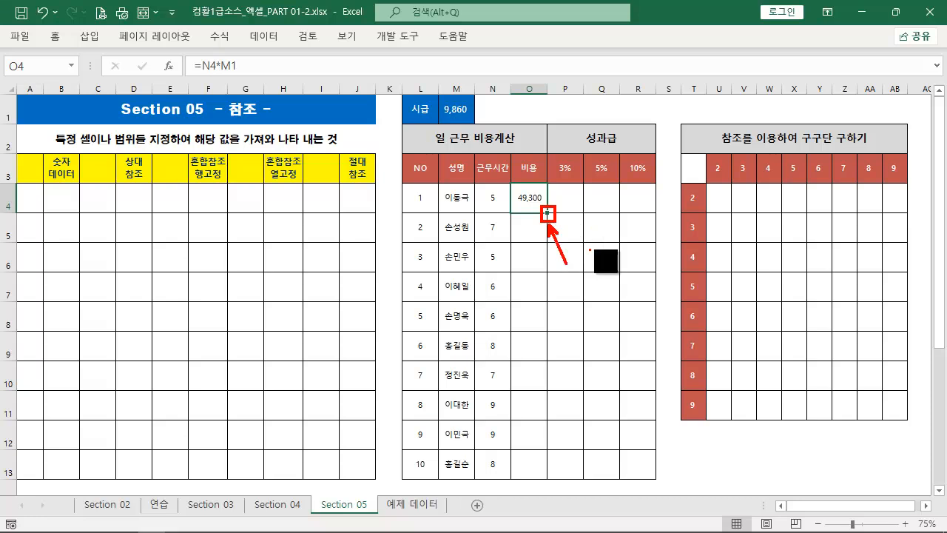
# Fill the formula from O4 down through O13, undoing the first fill and repeating it
pyautogui.moveTo(549, 214); pyautogui.dragTo(544, 480)
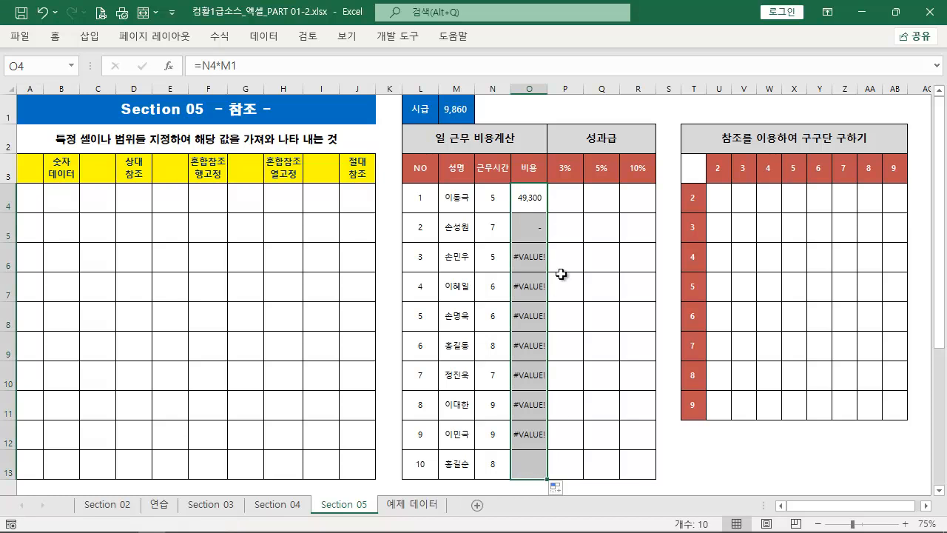
pyautogui.hotkey('ctrl', 'z')
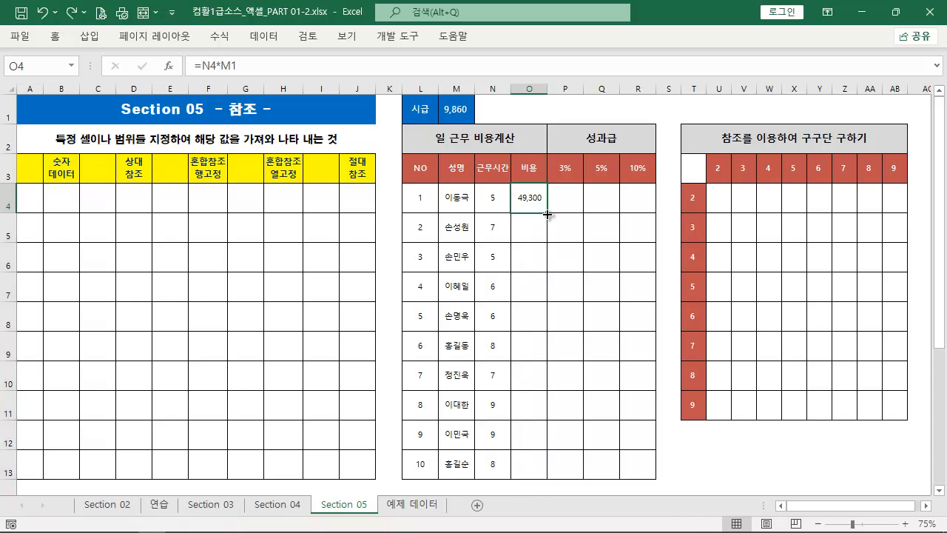
pyautogui.doubleClick(548, 214)
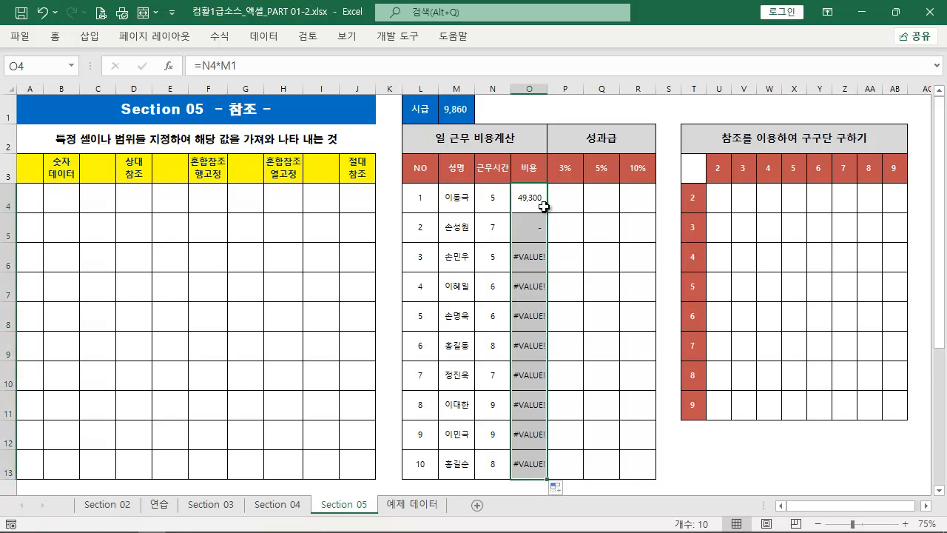
# Examine which cells the formulas in O4 and O5 refer to
pyautogui.click(542, 205)
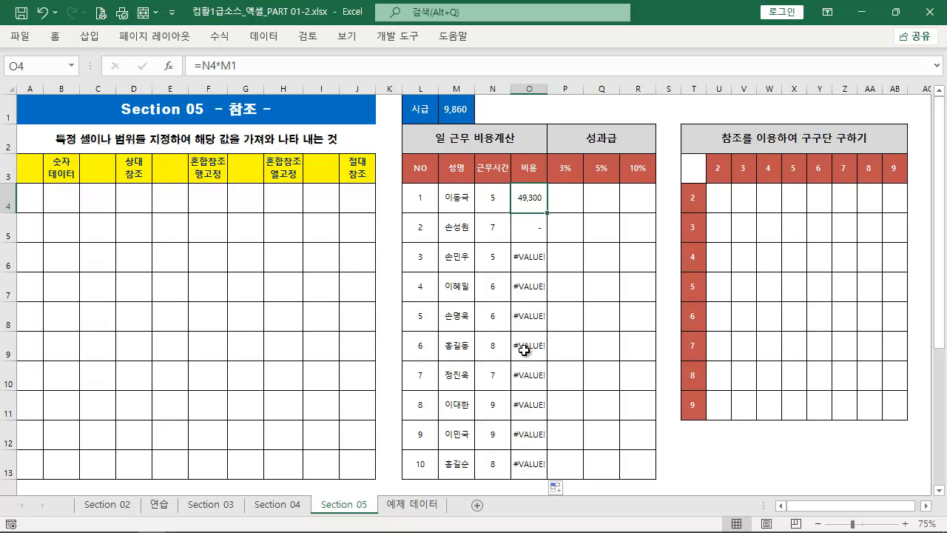
pyautogui.doubleClick(539, 200)
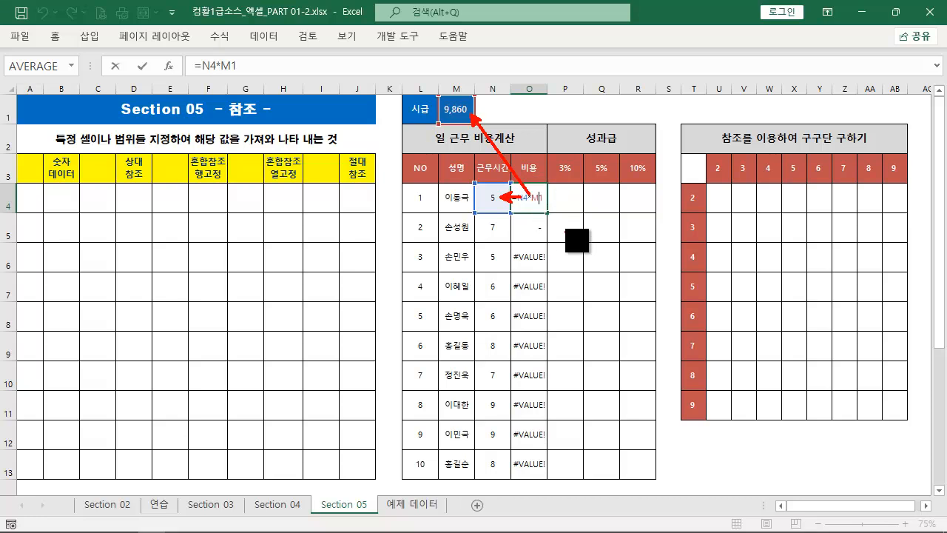
pyautogui.hotkey('ctrl', 'Return')
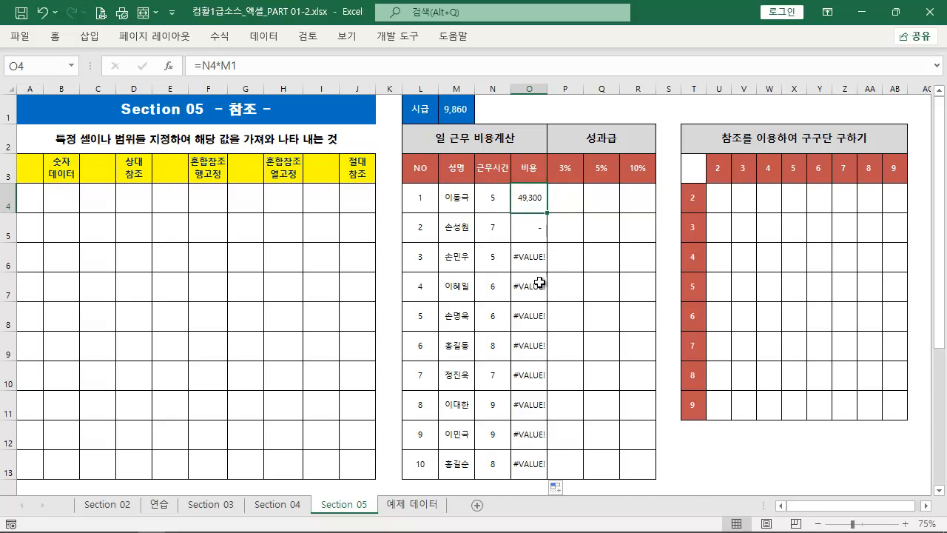
pyautogui.doubleClick(533, 229)
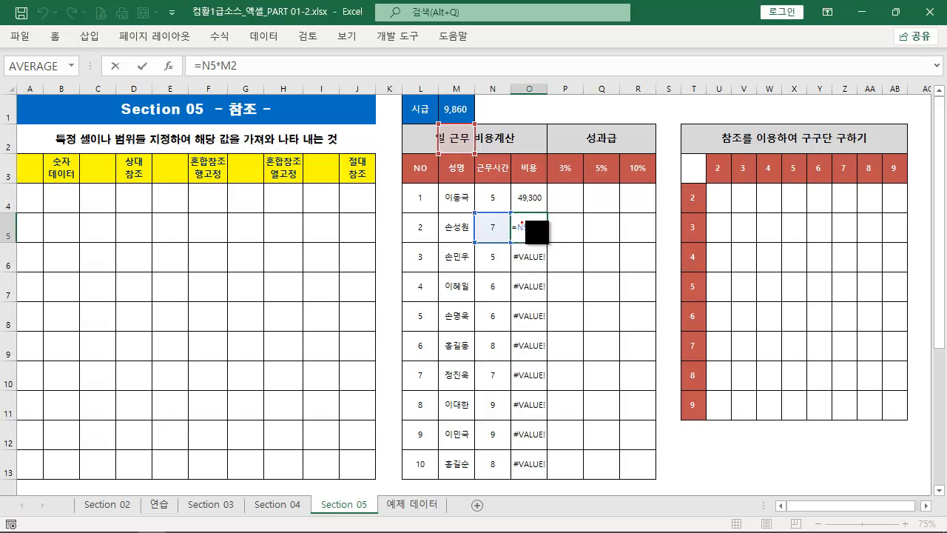
pyautogui.moveTo(520, 220)
pyautogui.mouseDown()
pyautogui.moveTo(500, 207)
pyautogui.moveTo(485, 212)
pyautogui.mouseUp()
pyautogui.moveTo(474, 114); pyautogui.dragTo(531, 215)
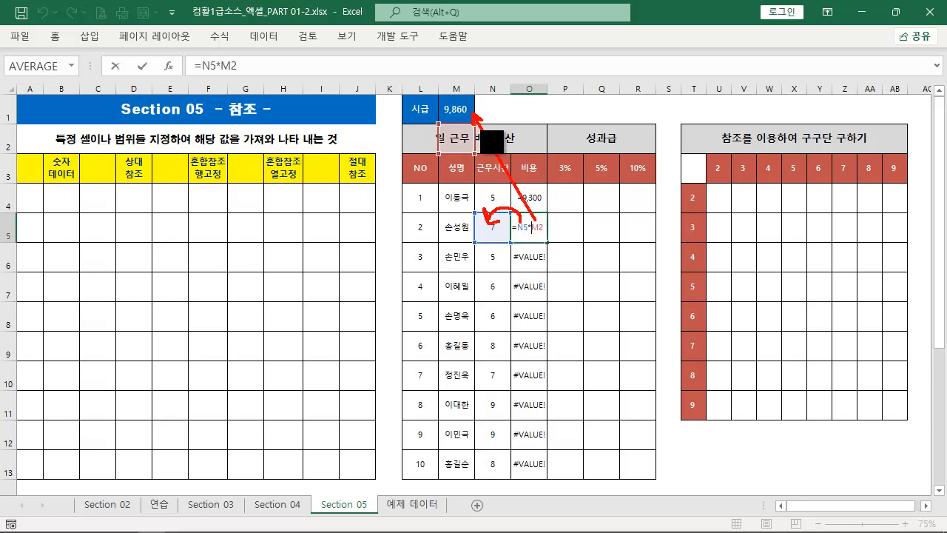
pyautogui.moveTo(448, 113)
pyautogui.mouseDown()
pyautogui.moveTo(427, 120)
pyautogui.moveTo(435, 136)
pyautogui.mouseUp()
pyautogui.moveTo(548, 196)
pyautogui.mouseDown()
pyautogui.moveTo(561, 206)
pyautogui.moveTo(555, 237)
pyautogui.mouseUp()
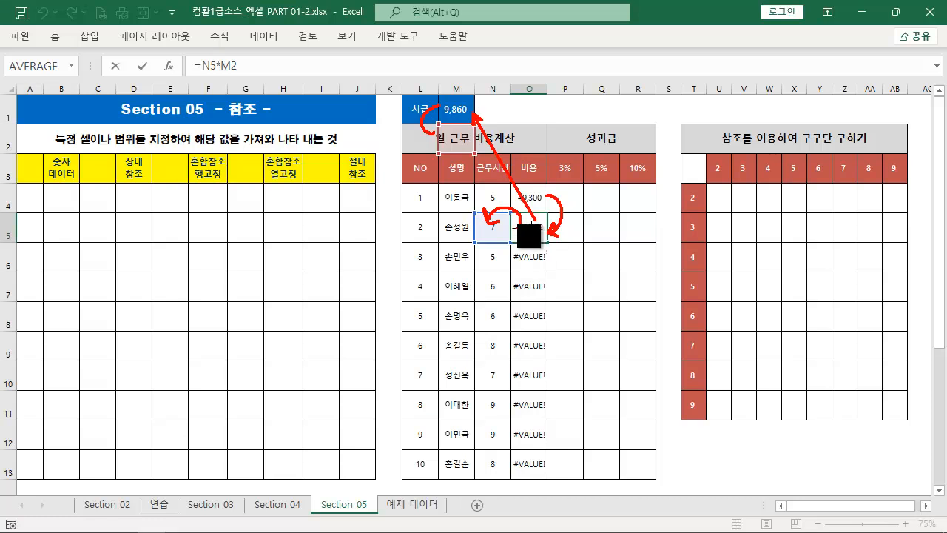
pyautogui.moveTo(515, 188)
pyautogui.mouseDown()
pyautogui.moveTo(551, 200)
pyautogui.moveTo(548, 252)
pyautogui.moveTo(550, 242)
pyautogui.mouseUp()
pyautogui.press('Escape')
pyautogui.hotkey('ctrl', 'Return')
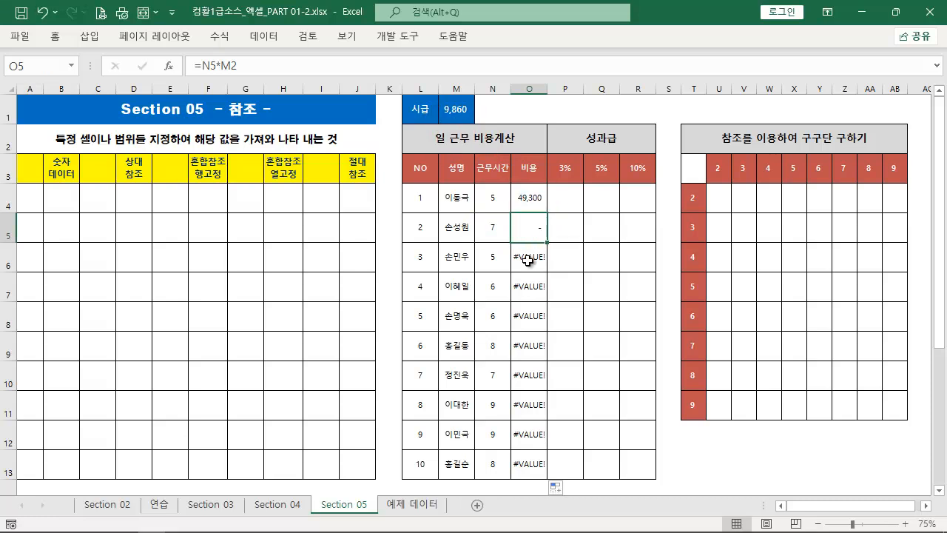
# Examine the cell references in the copied formulas in O6, O7, O8 and O9
pyautogui.doubleClick(535, 257)
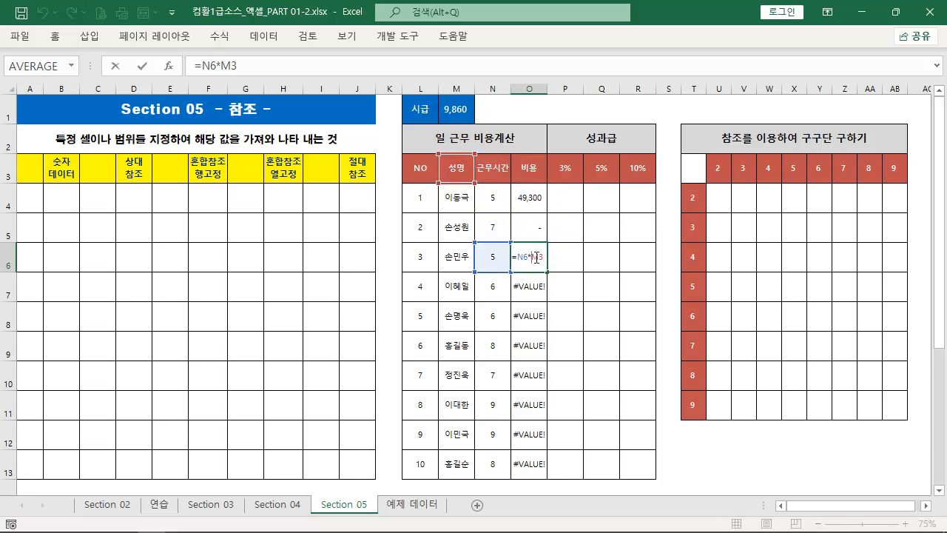
pyautogui.hotkey('ctrl', '2')
pyautogui.moveTo(525, 249)
pyautogui.mouseDown()
pyautogui.moveTo(491, 234)
pyautogui.moveTo(499, 246)
pyautogui.mouseUp()
pyautogui.moveTo(462, 170)
pyautogui.mouseDown()
pyautogui.moveTo(491, 184)
pyautogui.moveTo(545, 260)
pyautogui.mouseUp()
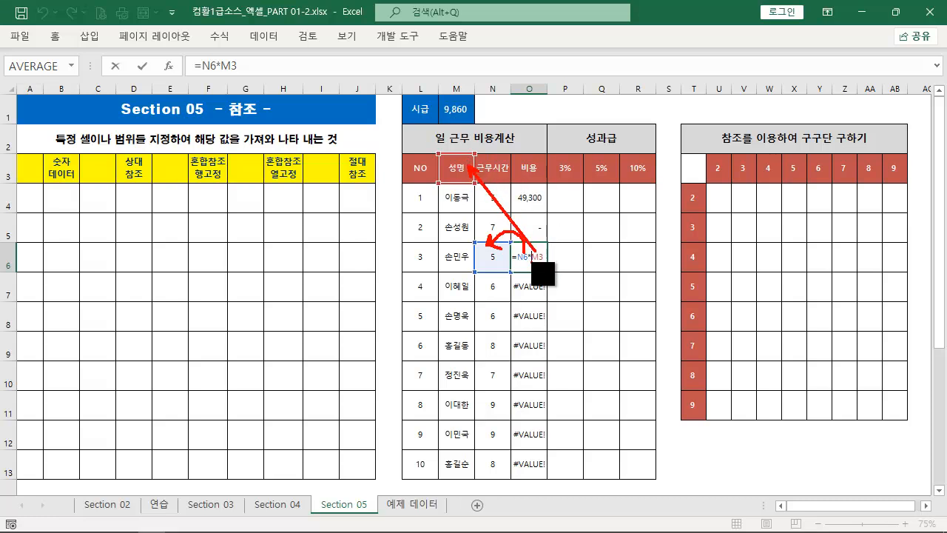
pyautogui.press('Escape')
pyautogui.press('Escape')
pyautogui.doubleClick(530, 285)
pyautogui.press('Escape')
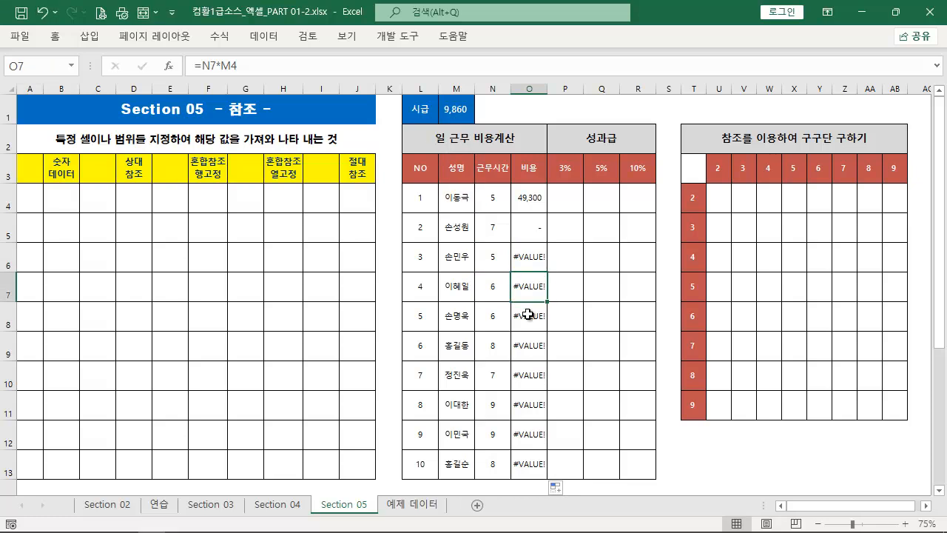
pyautogui.doubleClick(528, 316)
pyautogui.press('Escape')
pyautogui.doubleClick(527, 351)
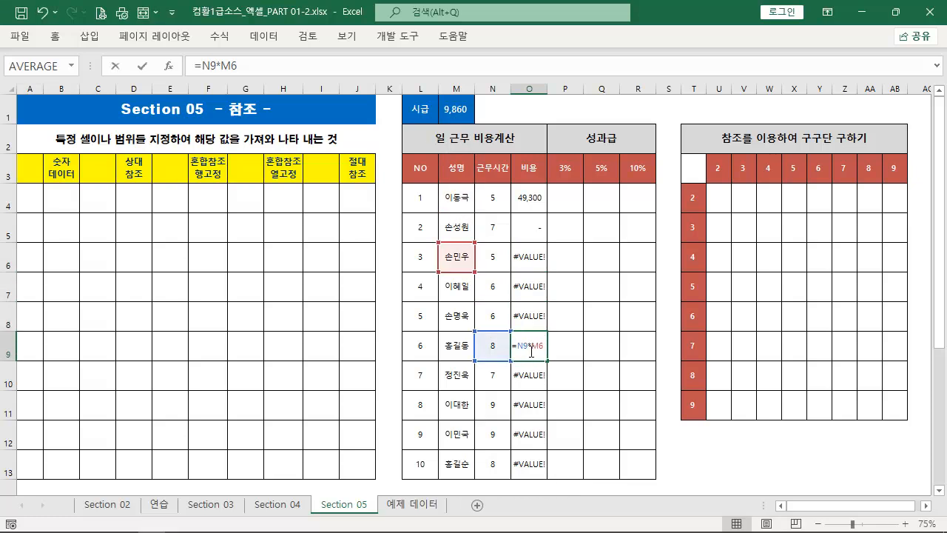
pyautogui.press('Escape')
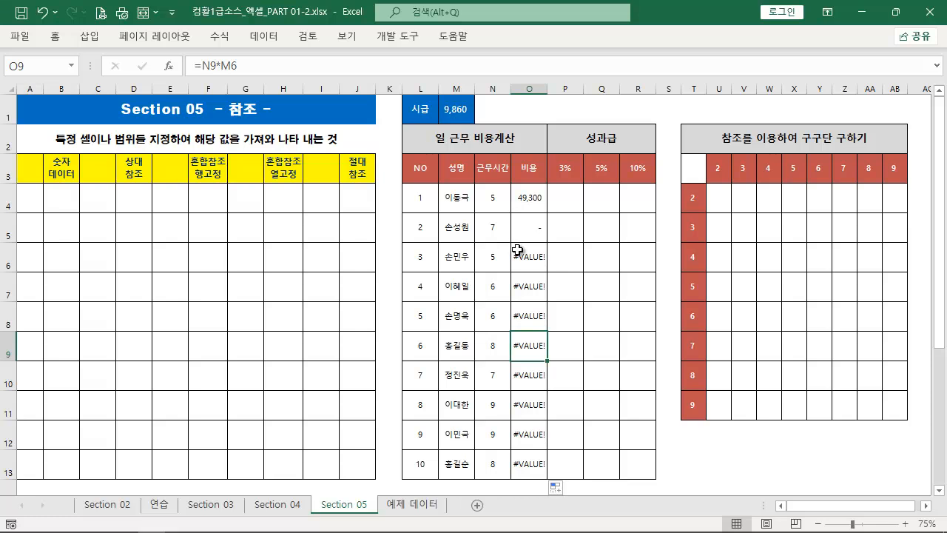
# Clear the cost formulas in O4:O13 and select cell O4
pyautogui.moveTo(476, 200); pyautogui.dragTo(519, 200)
pyautogui.moveTo(482, 233); pyautogui.dragTo(521, 231)
pyautogui.moveTo(469, 114)
pyautogui.mouseDown()
pyautogui.moveTo(521, 206)
pyautogui.moveTo(543, 464)
pyautogui.mouseUp()
pyautogui.press('Escape')
pyautogui.press('Delete')
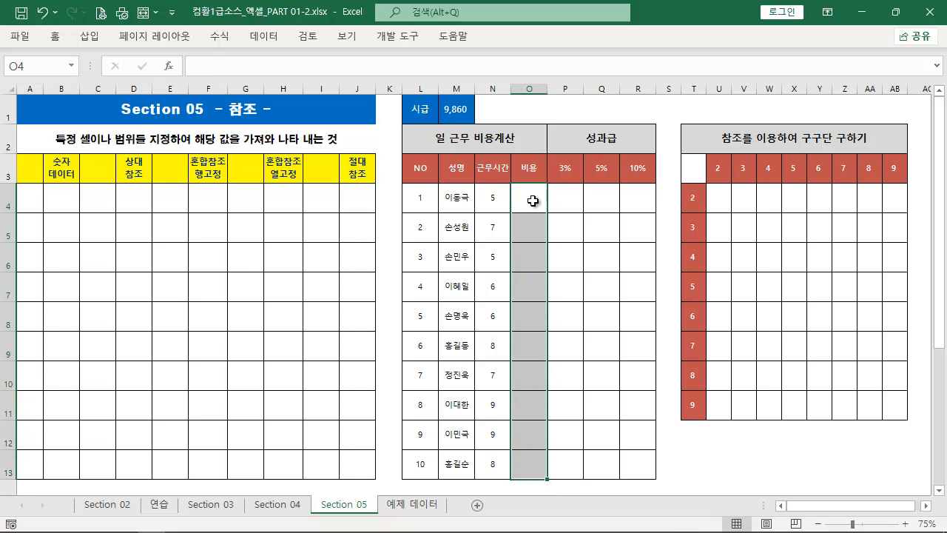
pyautogui.click(532, 203)
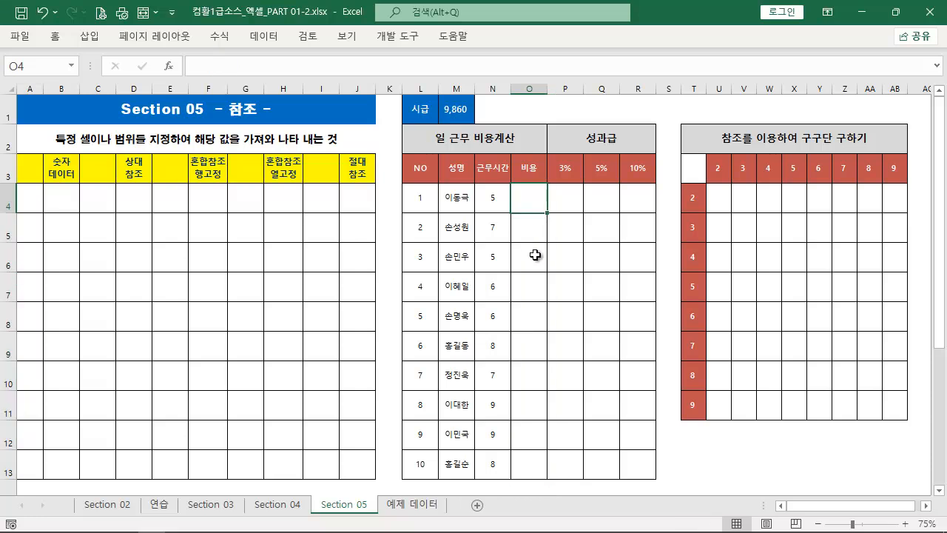
# Enter a formula in O4 that refers to the working hours in N4
pyautogui.write('=')
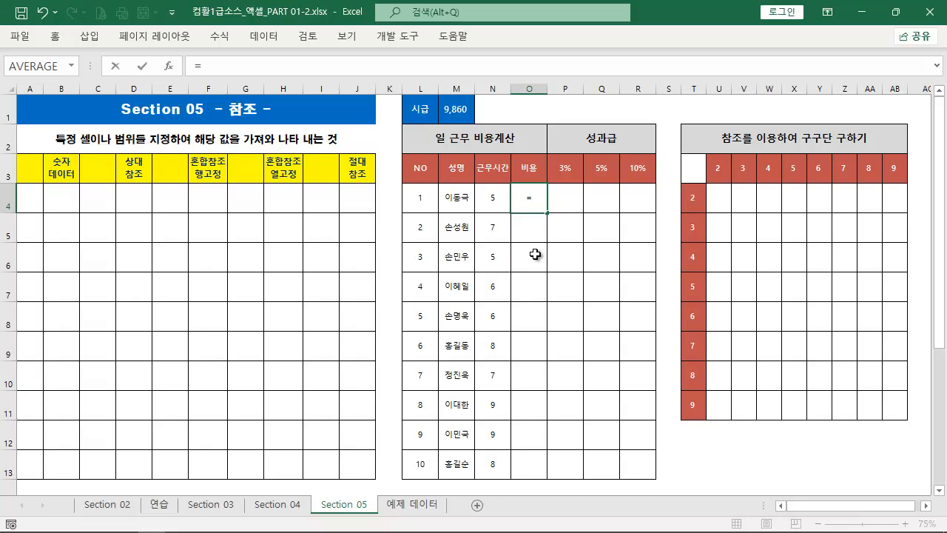
pyautogui.click(495, 201)
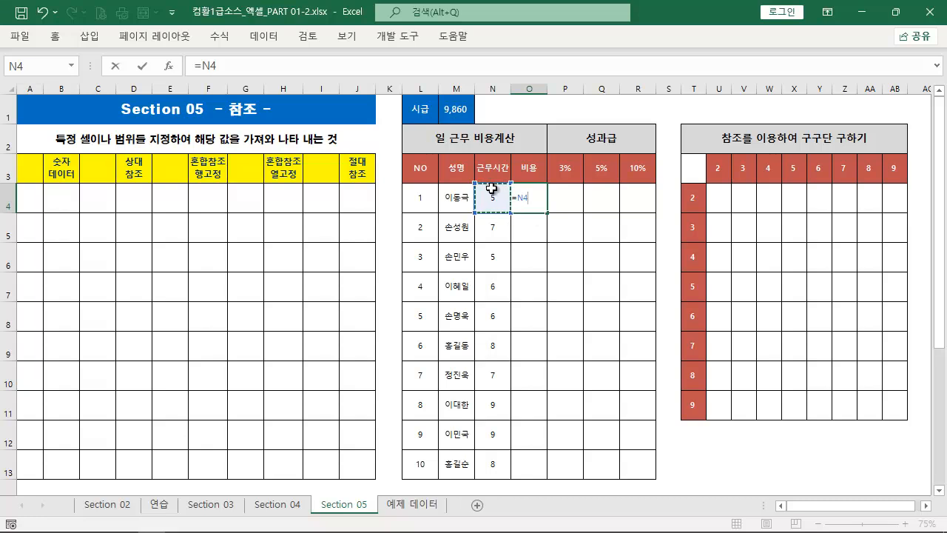
pyautogui.moveTo(546, 336); pyautogui.dragTo(550, 211)
pyautogui.moveTo(500, 232)
pyautogui.mouseDown()
pyautogui.moveTo(534, 232)
pyautogui.moveTo(537, 258)
pyautogui.mouseUp()
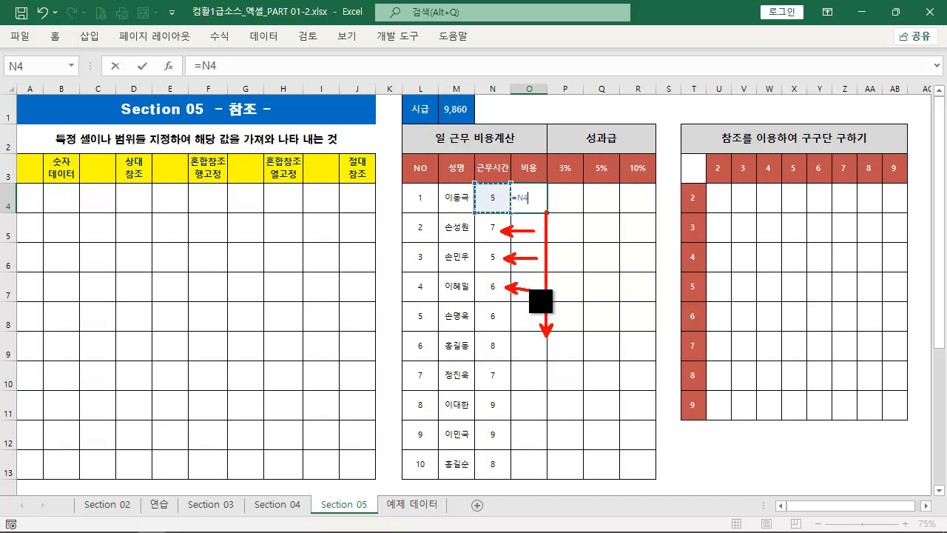
pyautogui.press('Escape')
pyautogui.hotkey('ctrl', 'Return')
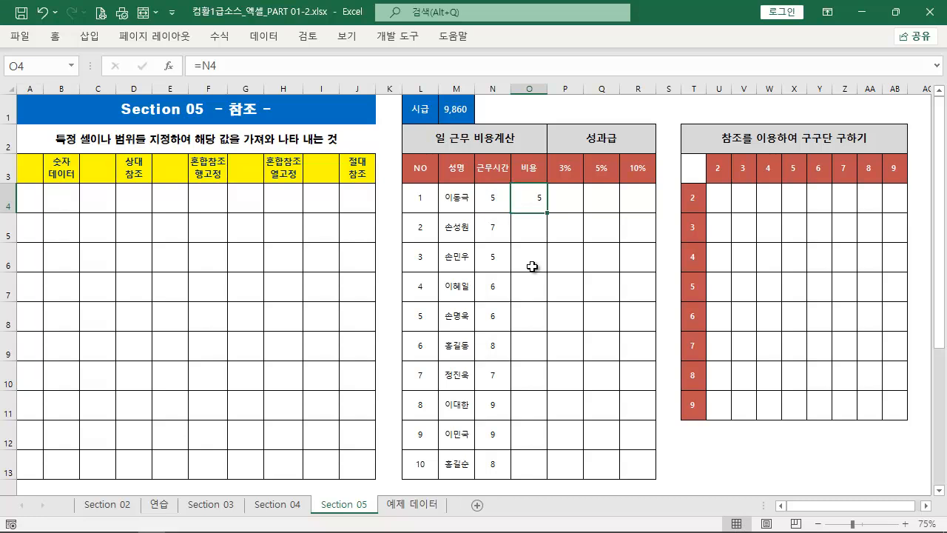
# Fill the O4 formula down through O6 and check the references in O5 and O6
pyautogui.moveTo(547, 214); pyautogui.dragTo(548, 256)
pyautogui.doubleClick(544, 232)
pyautogui.press('Escape')
pyautogui.press('Escape')
pyautogui.click(541, 259)
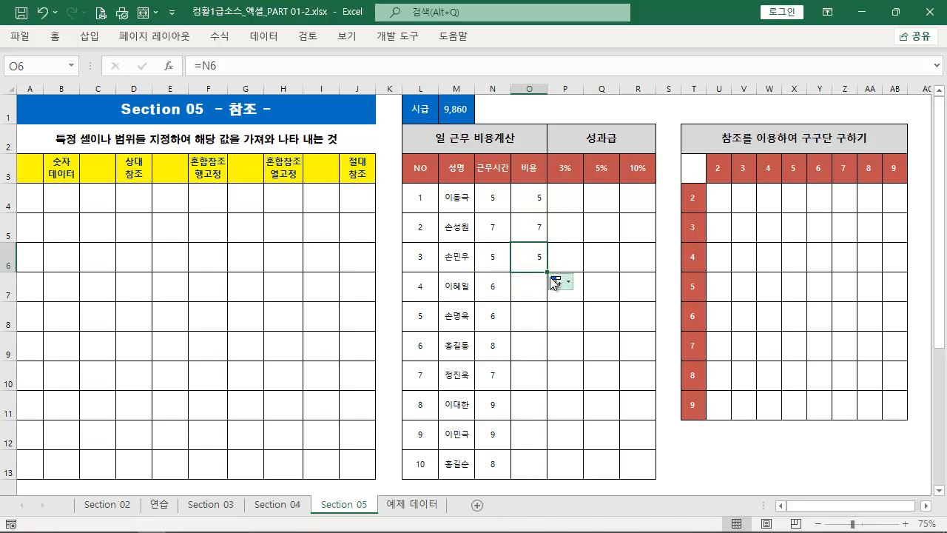
# Undo the fill and clear the formula from O4
pyautogui.hotkey('ctrl', 'z')
pyautogui.hotkey('ctrl', 'z')
pyautogui.press('Delete')
# Enter =N4*M$1 in O4, locking the row of the hourly wage, and fill it down through O13
pyautogui.write('=')
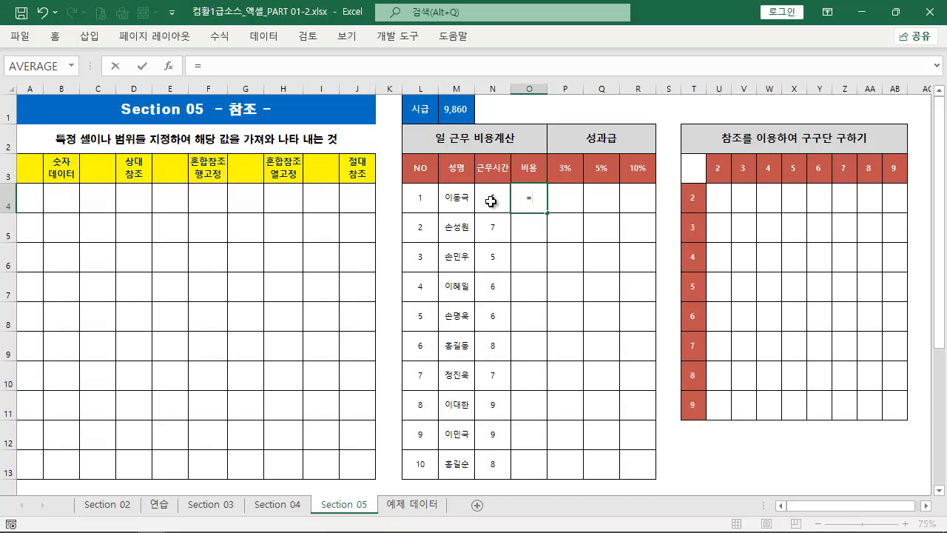
pyautogui.click(491, 201)
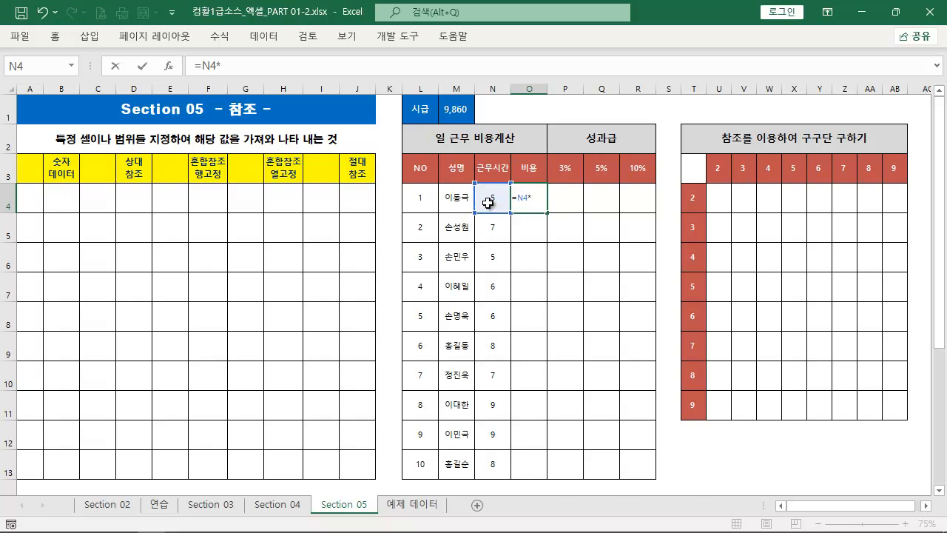
pyautogui.click(456, 112)
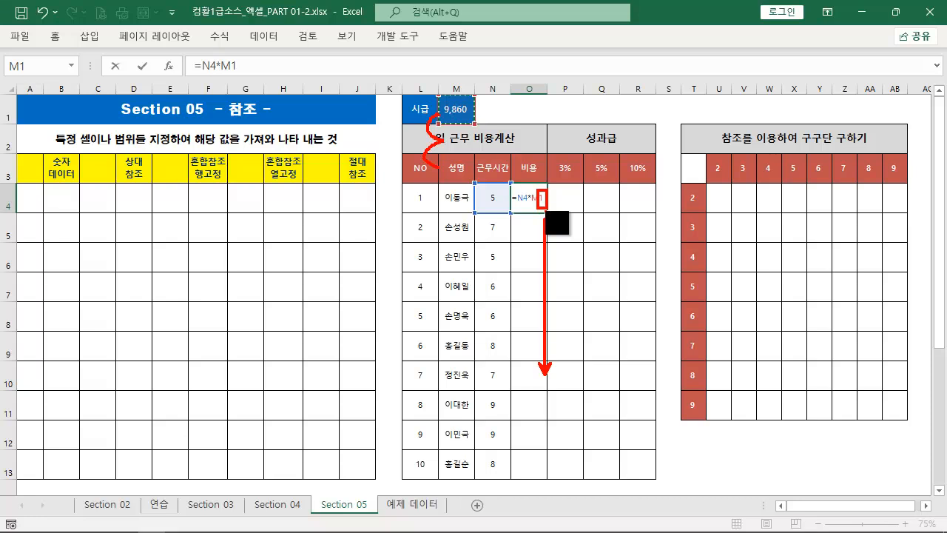
pyautogui.press('Escape')
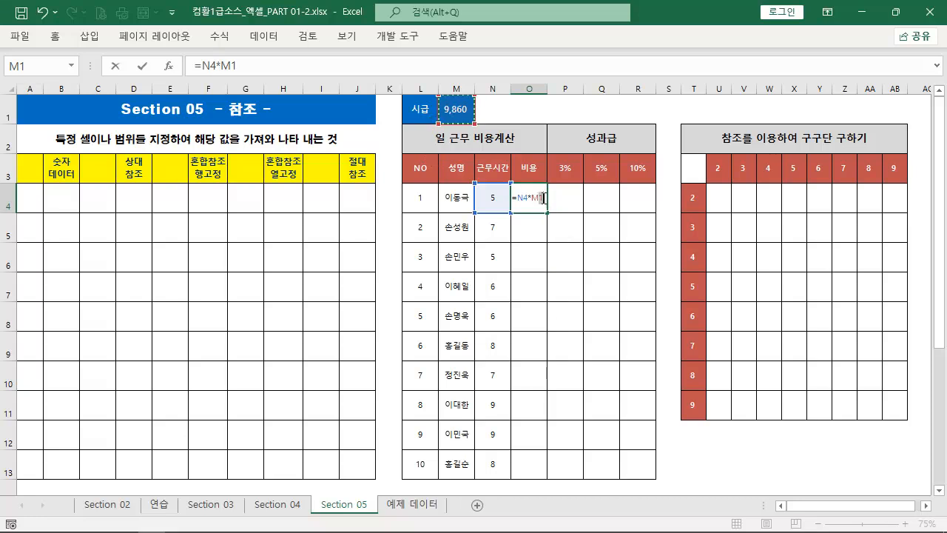
pyautogui.click(540, 198)
pyautogui.write('$')
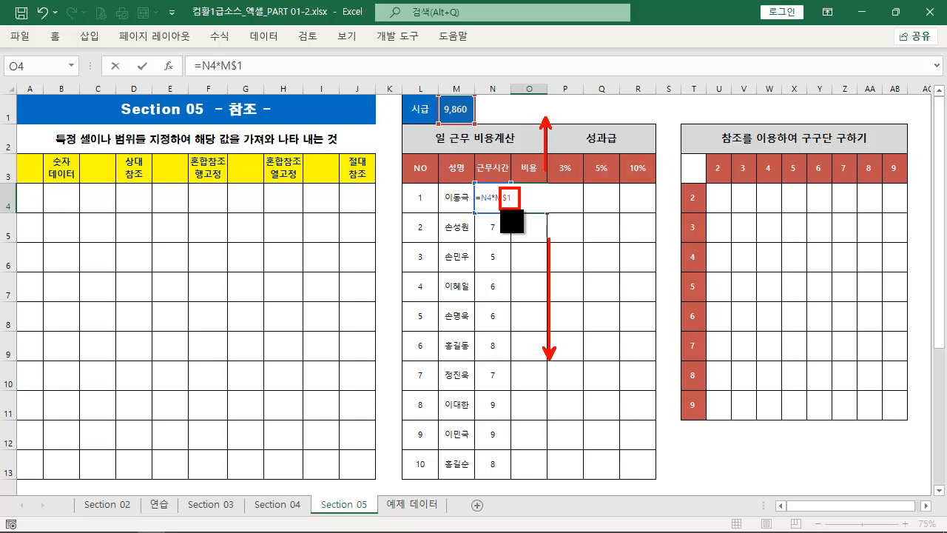
pyautogui.hotkey('ctrl', 'Return')
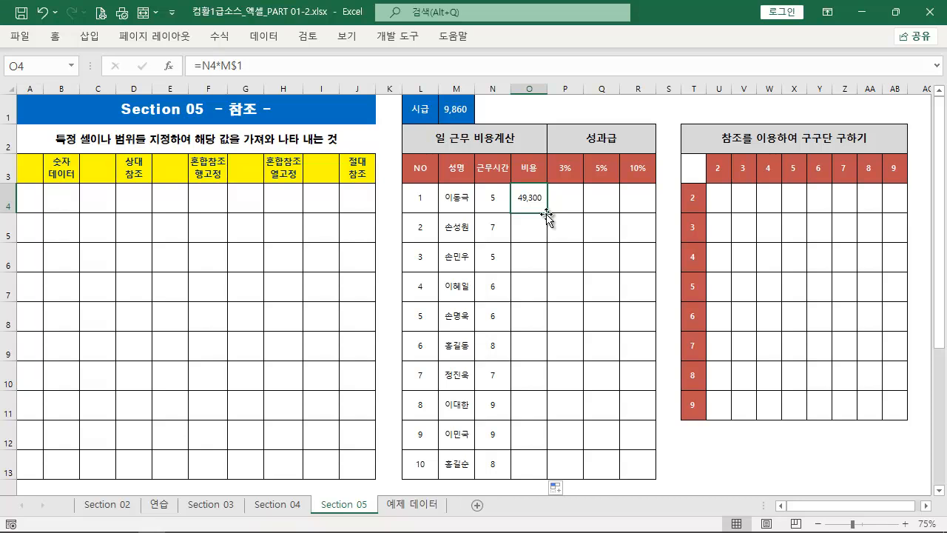
pyautogui.doubleClick(548, 215)
# Examine the cell references in the copied cost formulas in O5, O7, O9 and O10
pyautogui.click(534, 227)
pyautogui.doubleClick(533, 229)
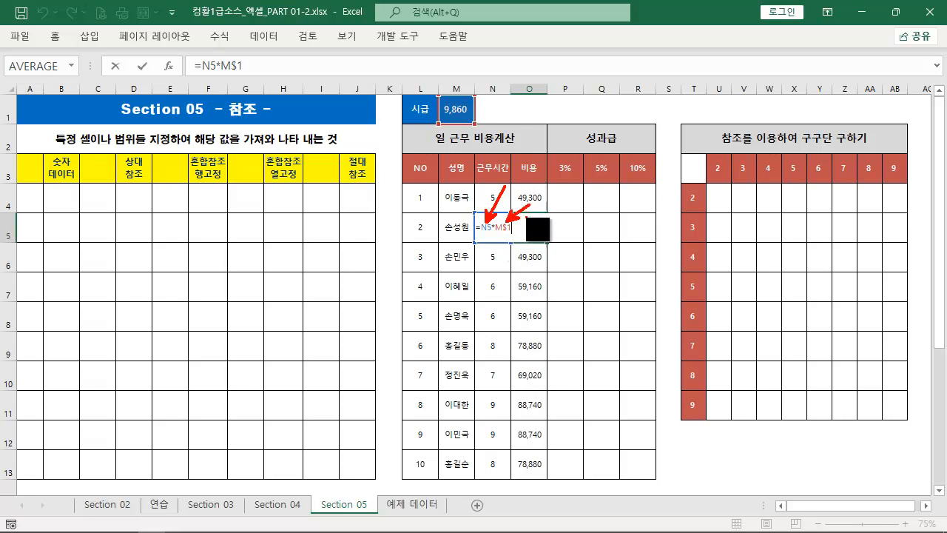
pyautogui.press('Escape')
pyautogui.doubleClick(532, 290)
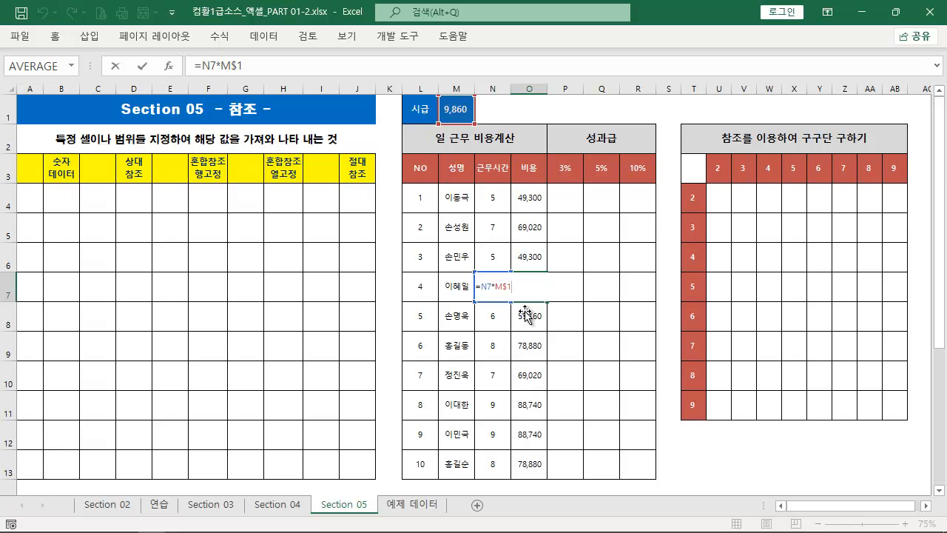
pyautogui.press('Escape')
pyautogui.click(527, 341)
pyautogui.doubleClick(525, 348)
pyautogui.press('Escape')
pyautogui.click(526, 375)
pyautogui.doubleClick(532, 377)
pyautogui.press('Escape')
# Copy the formula text from O4 and paste it into a new text box above the cost table, beside the hourly wage
pyautogui.click(544, 205)
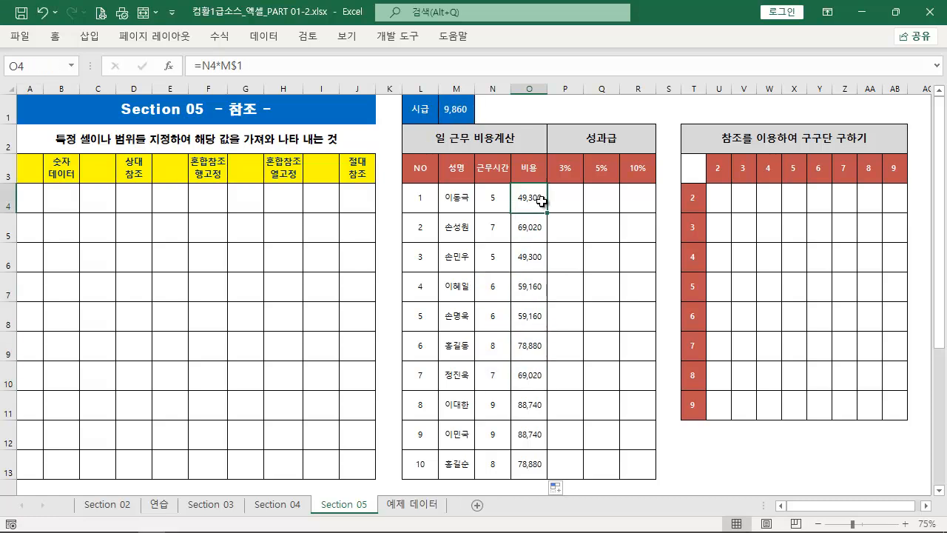
pyautogui.press('F2')
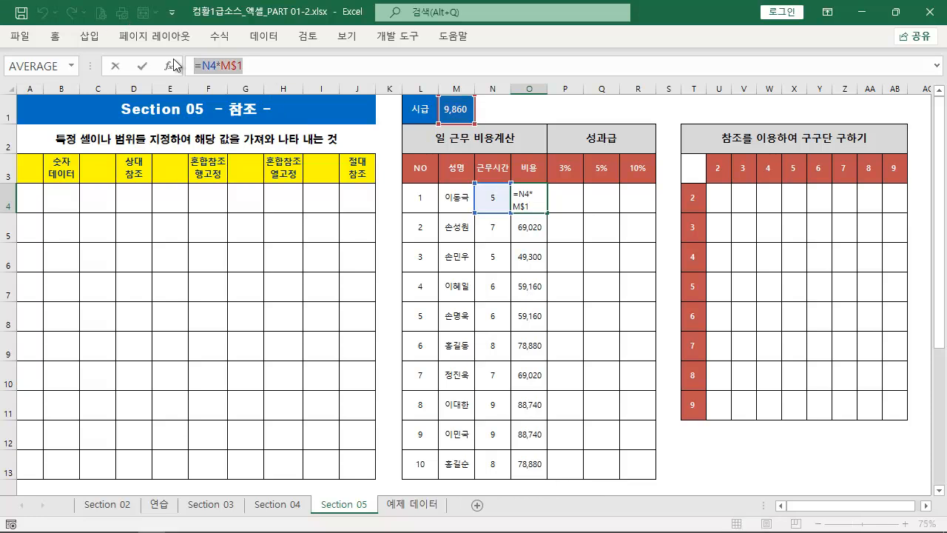
pyautogui.press('Escape')
pyautogui.click(88, 37)
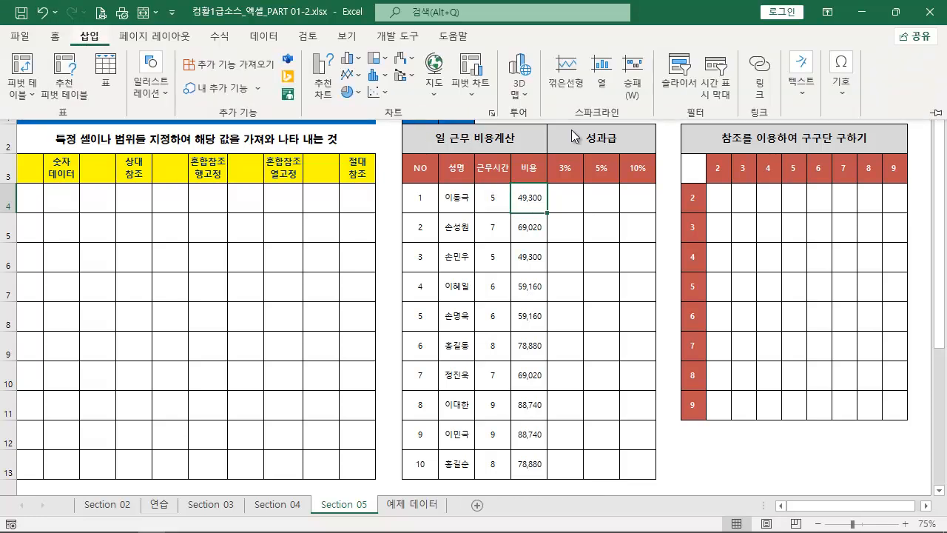
pyautogui.click(801, 83)
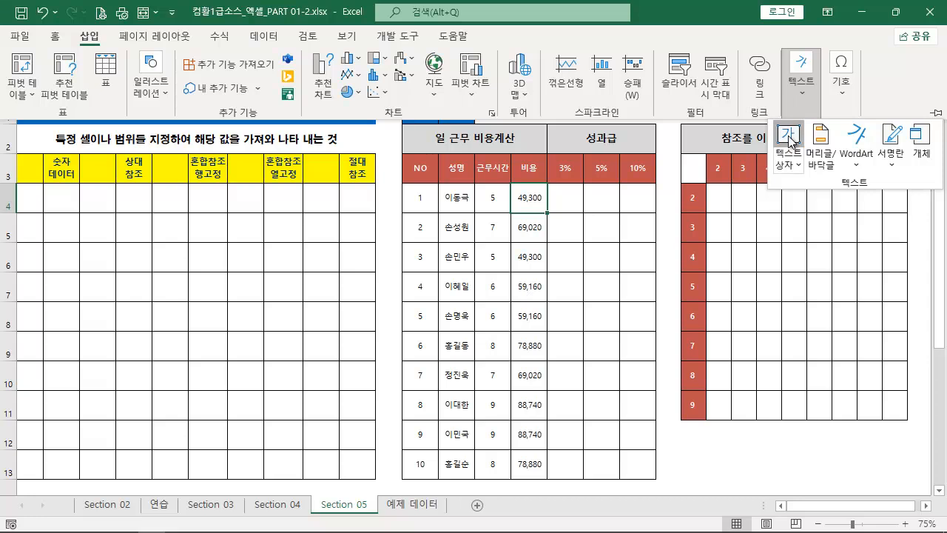
pyautogui.click(789, 137)
pyautogui.click(502, 104)
pyautogui.write('=N4*M$1')
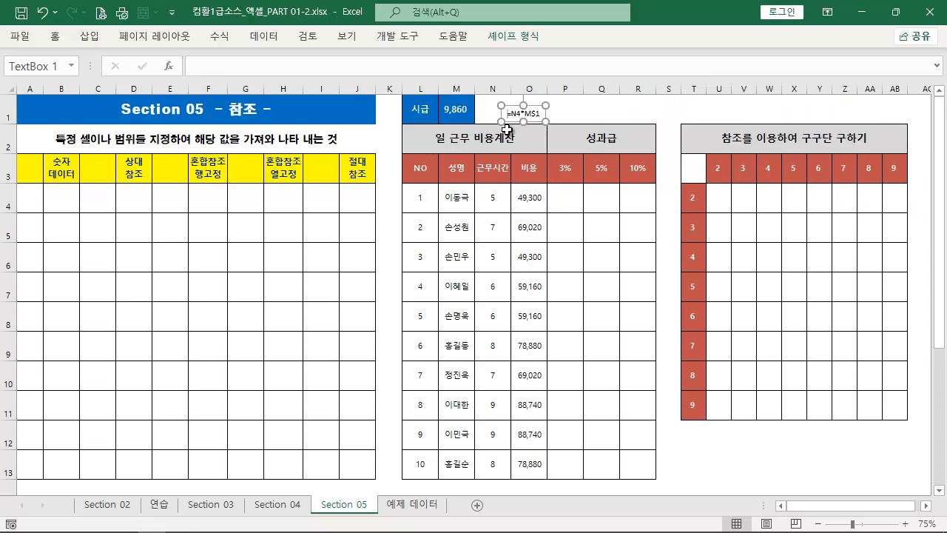
# Give the formula text box a red fill and a white font color
pyautogui.click(55, 42)
pyautogui.click(211, 87)
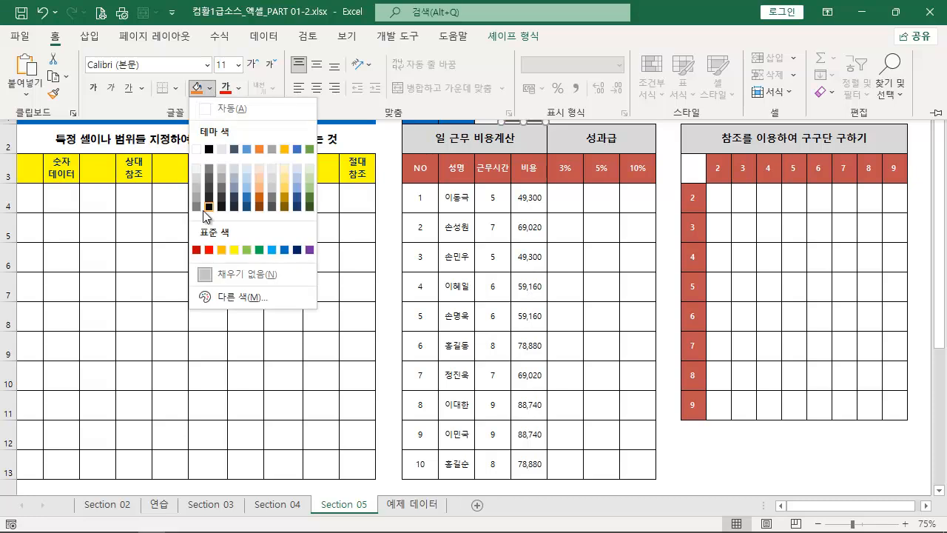
pyautogui.click(209, 250)
pyautogui.click(238, 88)
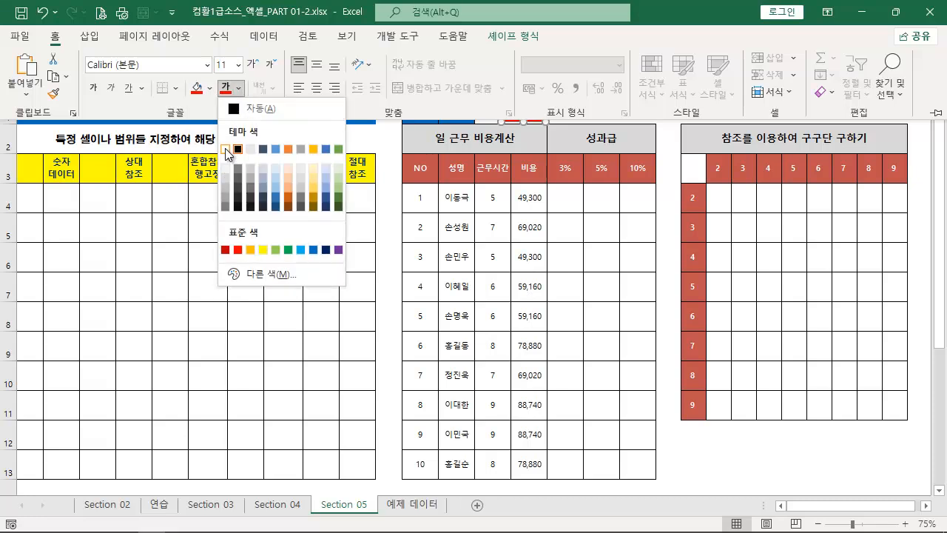
pyautogui.click(226, 150)
# Enlarge the text box font by three increments, make it bold, and move the box over N1:O1 beside the wage
pyautogui.click(252, 64)
pyautogui.click(252, 64)
pyautogui.click(252, 63)
pyautogui.click(252, 63)
pyautogui.click(96, 87)
pyautogui.moveTo(545, 103); pyautogui.dragTo(527, 94)
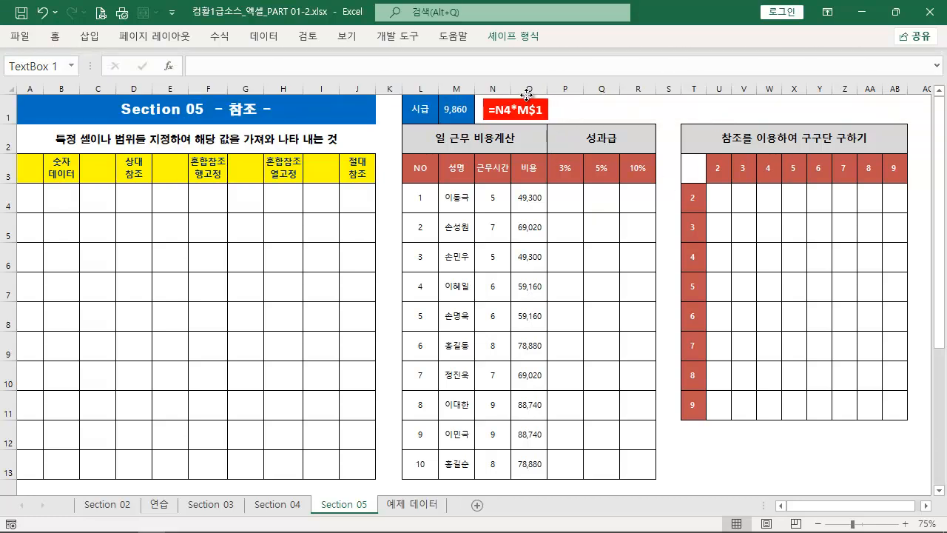
# Nudge the formula text box three increments left toward the hourly wage cell and deselect it
pyautogui.click(590, 249)
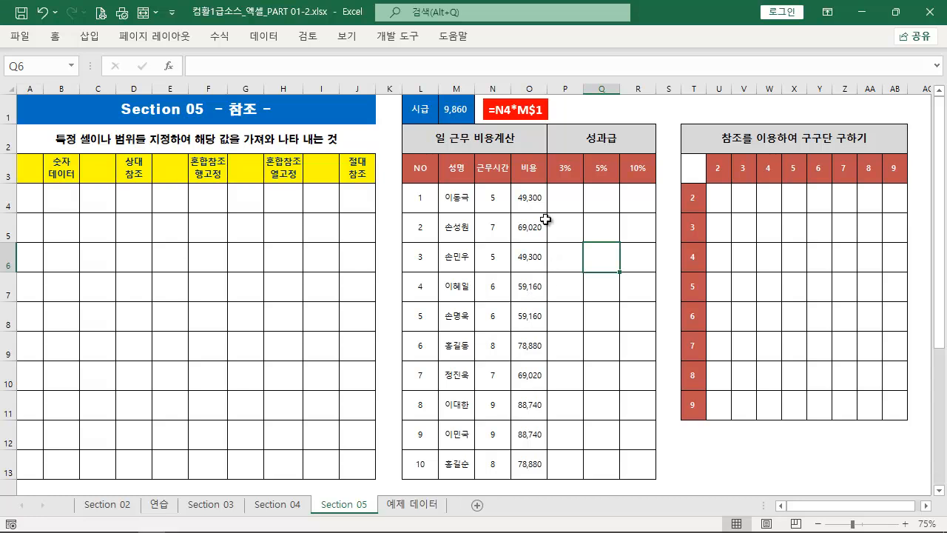
pyautogui.click(533, 98)
pyautogui.press('Left')
pyautogui.press('Left')
pyautogui.press('Left')
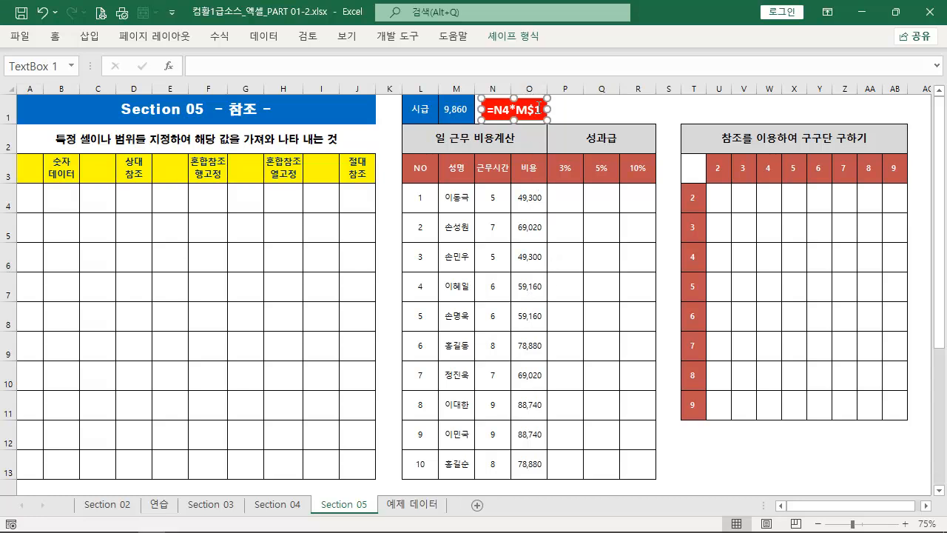
pyautogui.click(521, 315)
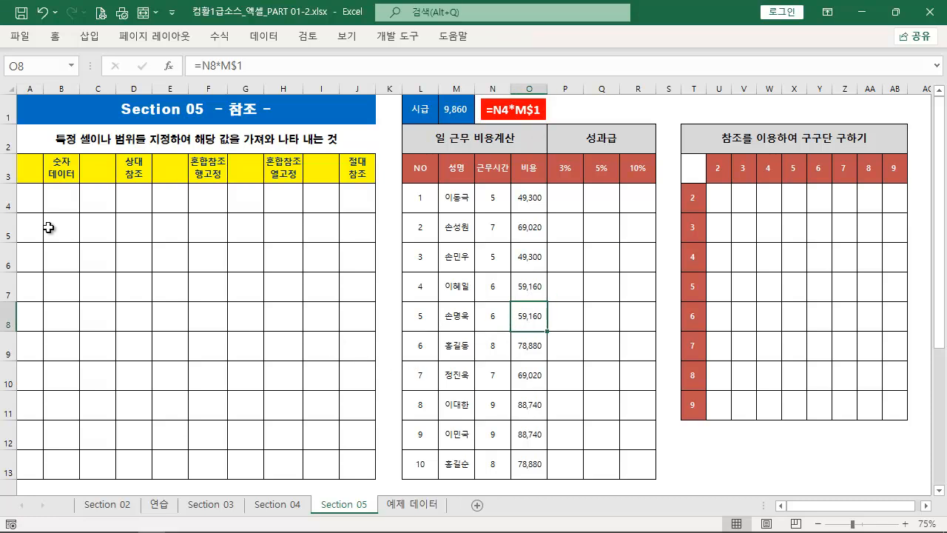
# Enter 1 in B4 and fill B4:B13 with the series 1 to 10, undoing a first fill that only copies the value
pyautogui.click(60, 204)
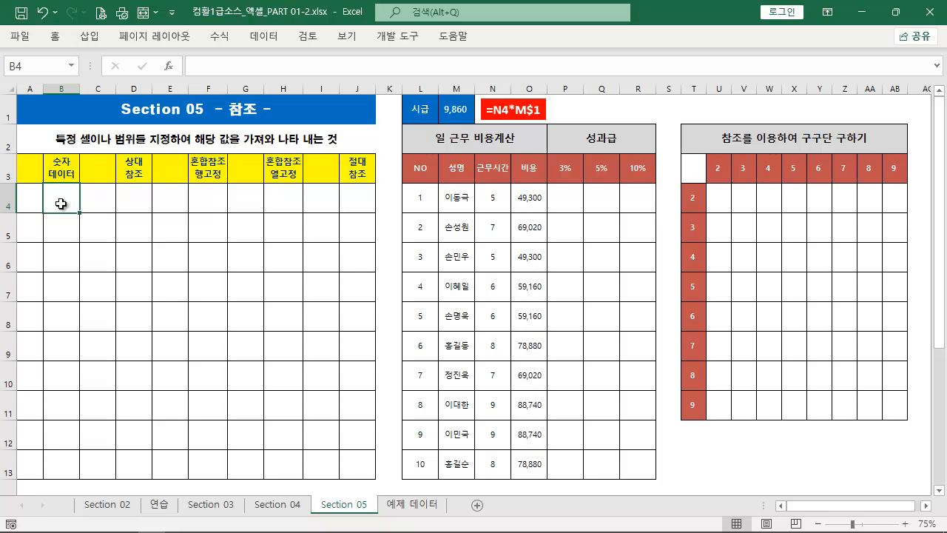
pyautogui.write('1')
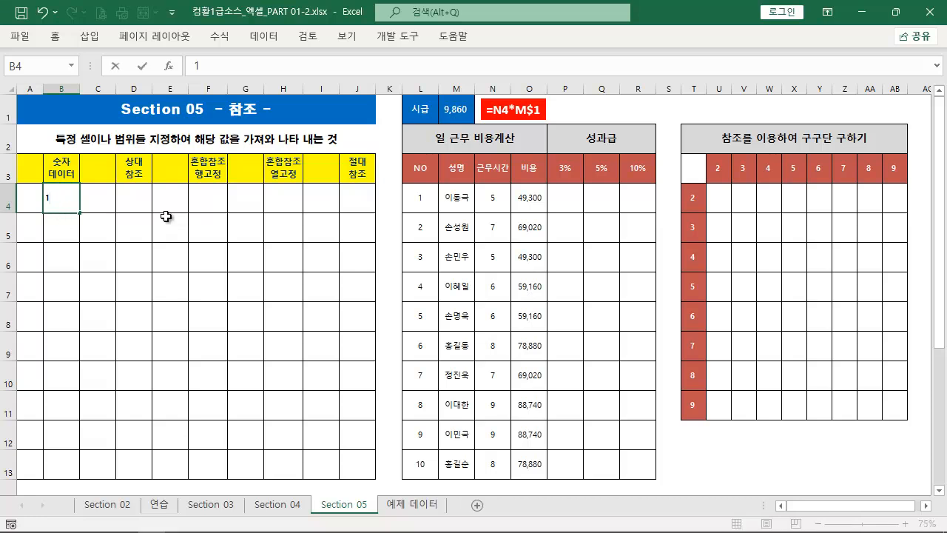
pyautogui.hotkey('ctrl', 'Return')
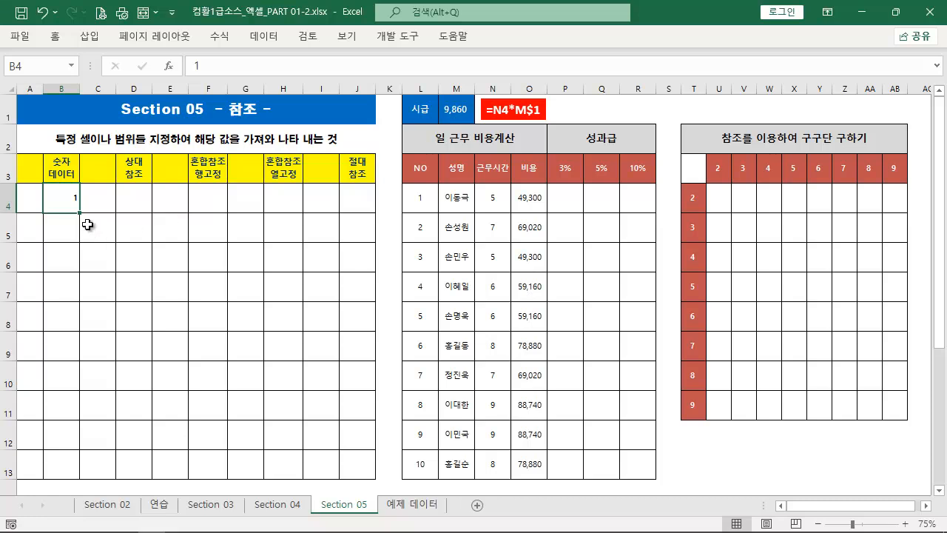
pyautogui.moveTo(79, 213); pyautogui.dragTo(61, 479)
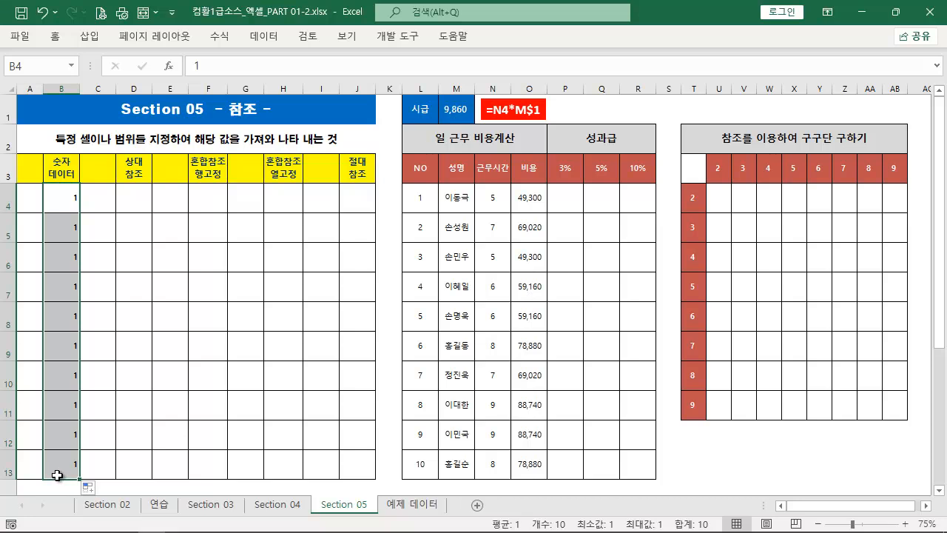
pyautogui.hotkey('ctrl', 'z')
pyautogui.moveTo(79, 214); pyautogui.dragTo(71, 471)
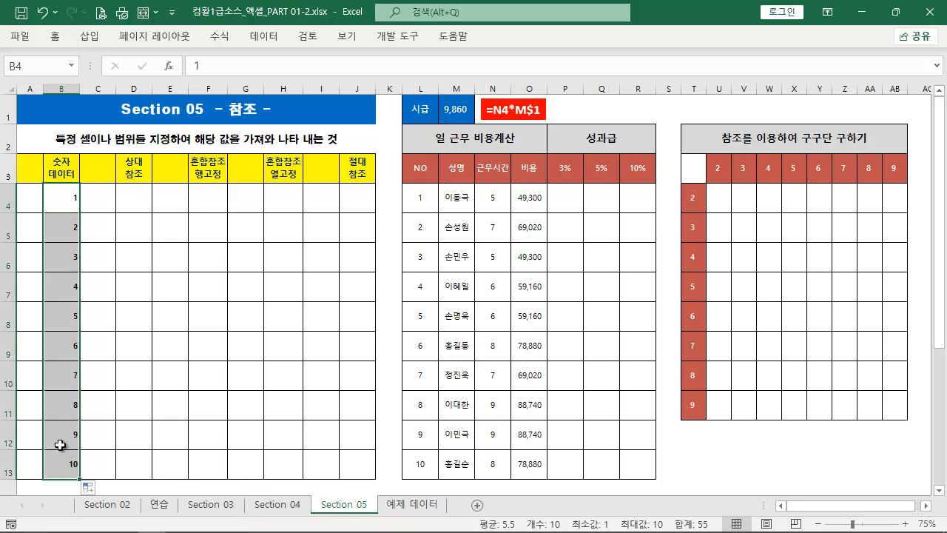
# Enter =B4 in D4 of the relative reference column
pyautogui.click(130, 199)
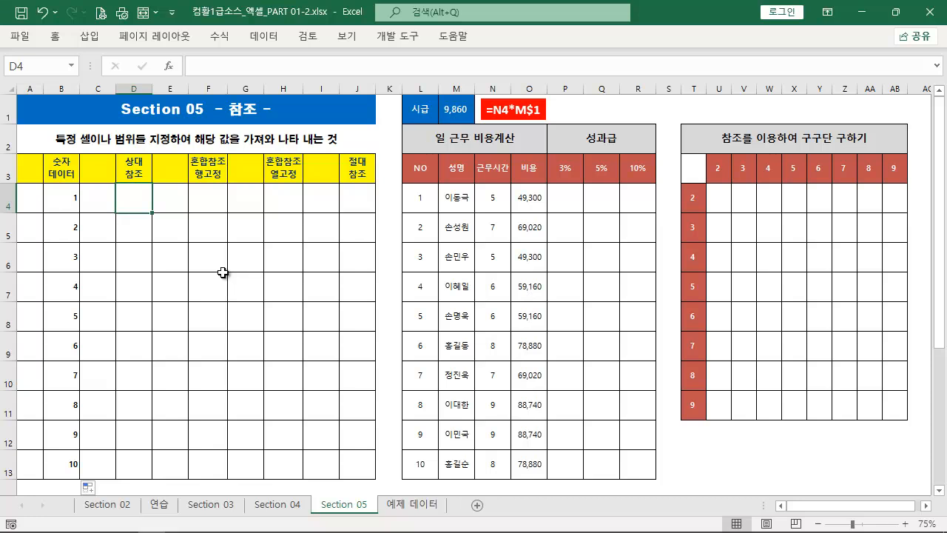
pyautogui.write('=')
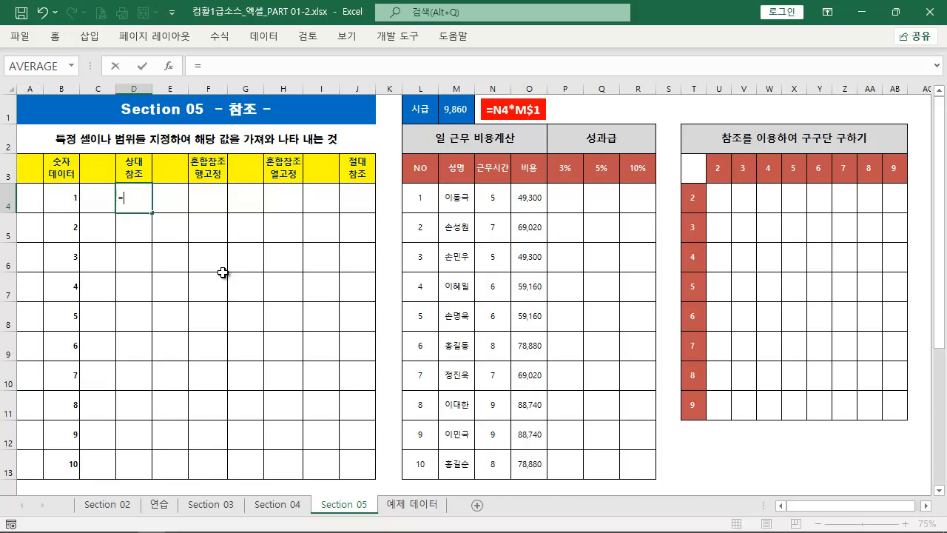
pyautogui.click(64, 197)
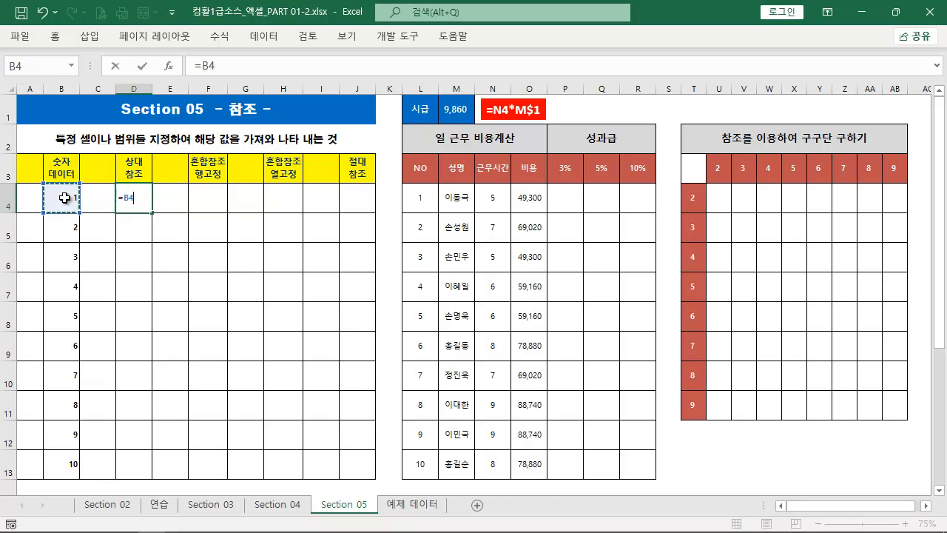
pyautogui.press('Return')
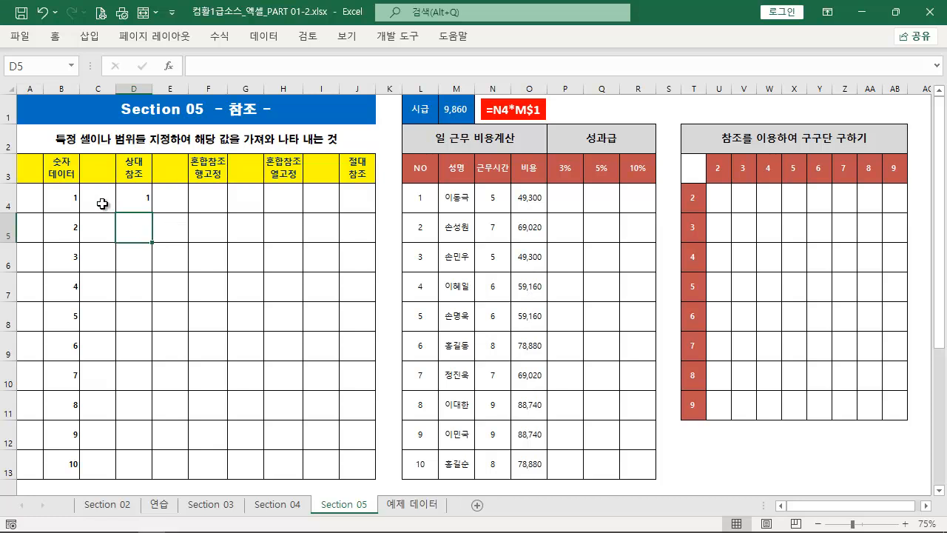
# Compare B4 with D4 by entering =B4=D4 in E4, and clear the test formula
pyautogui.click(175, 195)
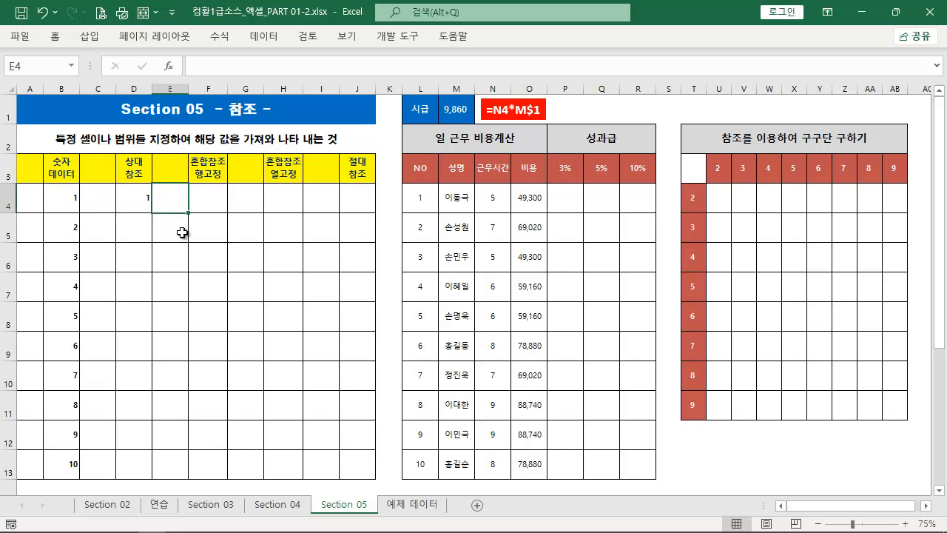
pyautogui.write('=')
pyautogui.click(70, 194)
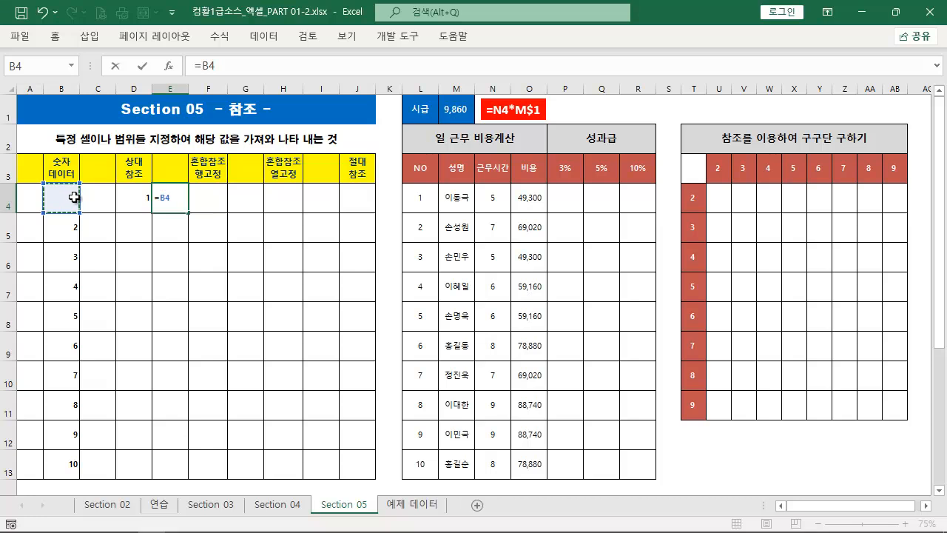
pyautogui.write('=')
pyautogui.click(131, 203)
pyautogui.press('Return')
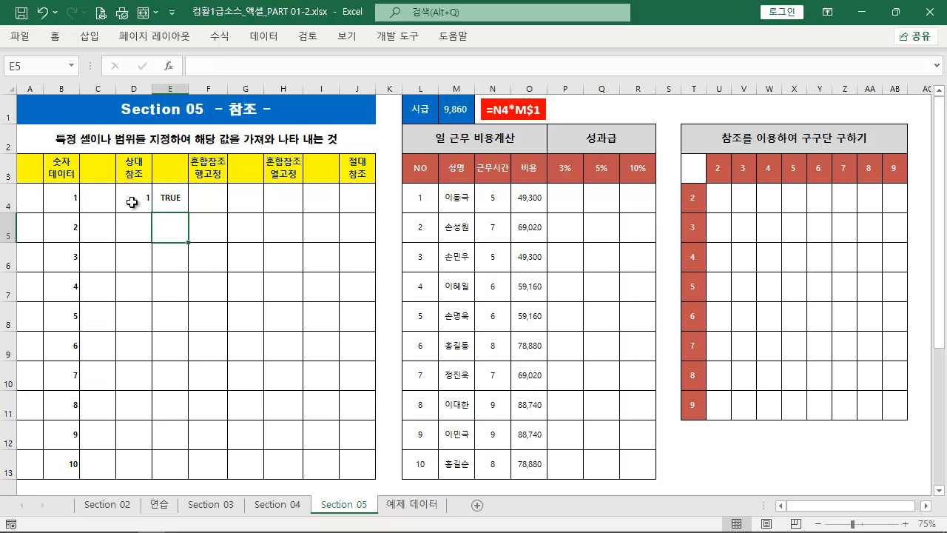
pyautogui.press('Up')
pyautogui.press('Delete')
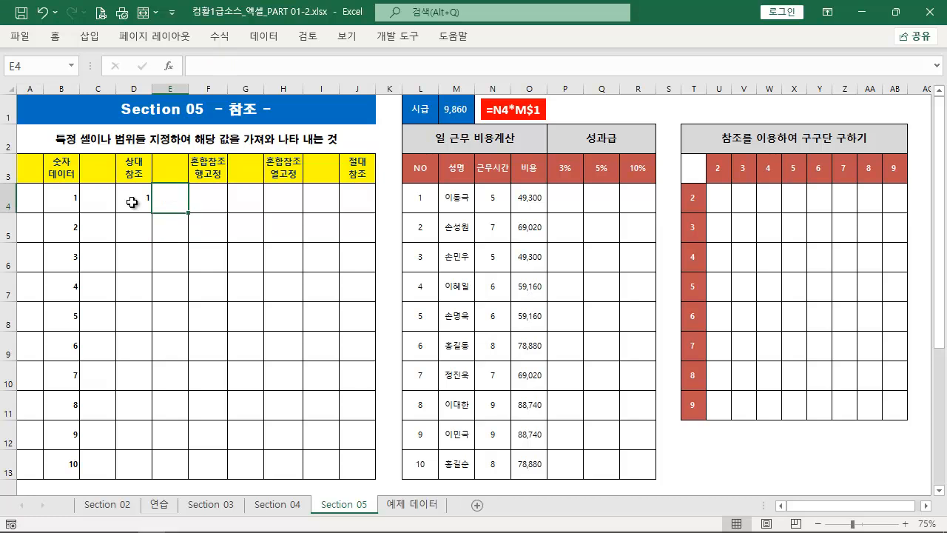
# Inspect the relative reference formula in D4 and the content of its source cell B4
pyautogui.click(132, 201)
pyautogui.doubleClick(133, 197)
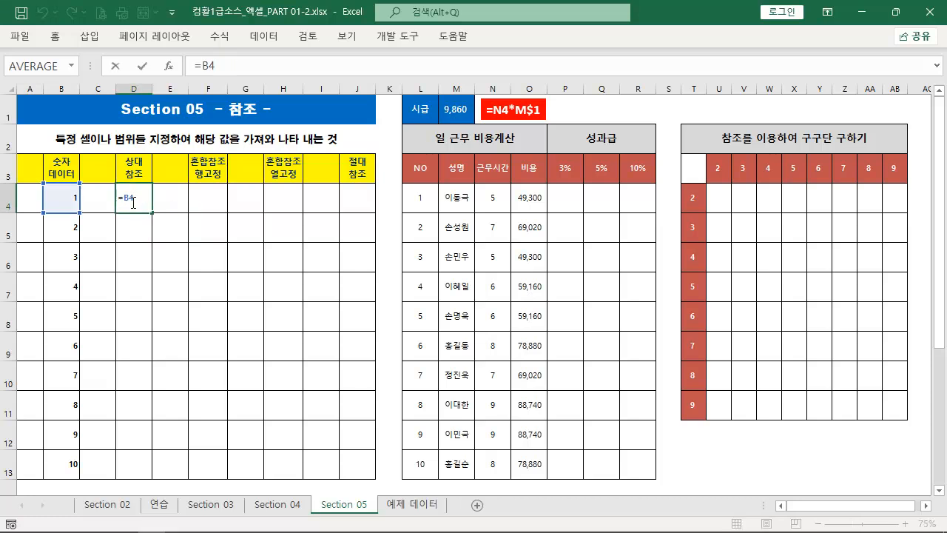
pyautogui.click(74, 198)
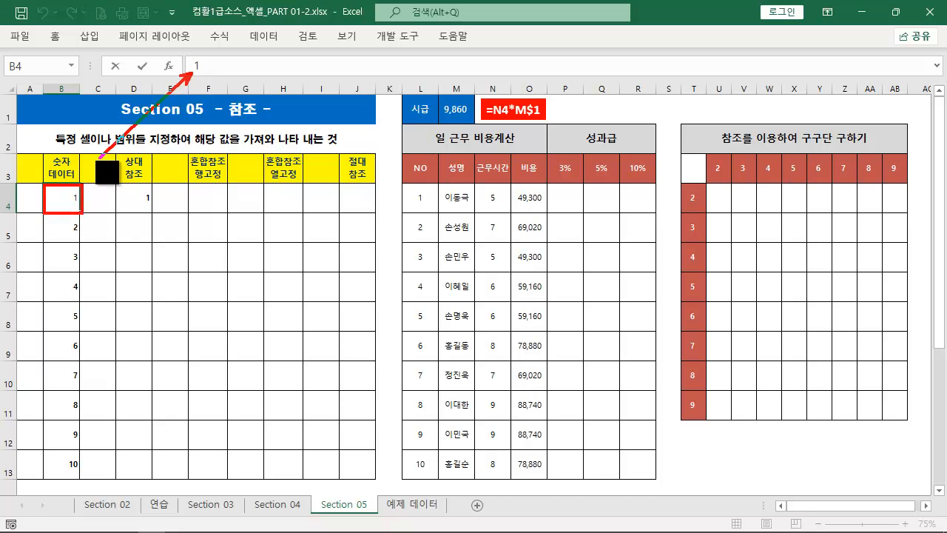
pyautogui.click(145, 204)
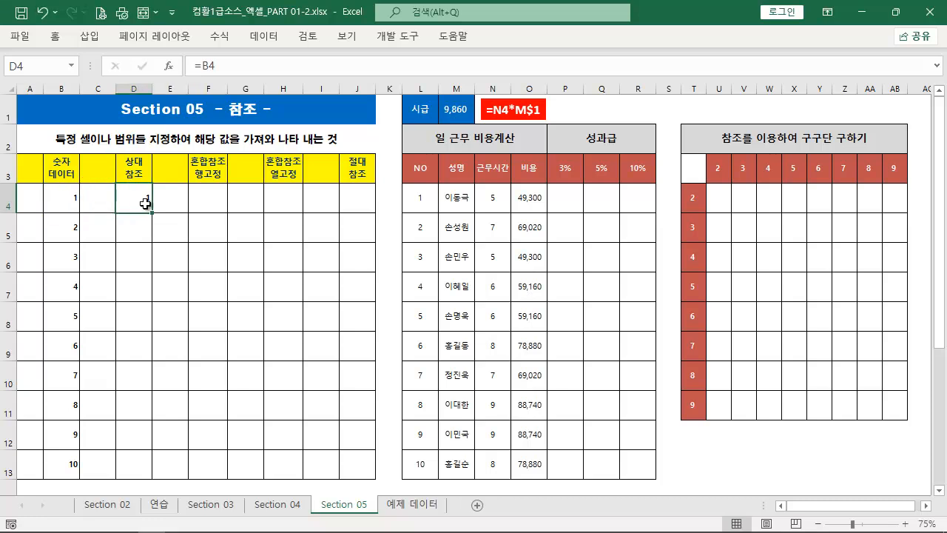
pyautogui.doubleClick(145, 204)
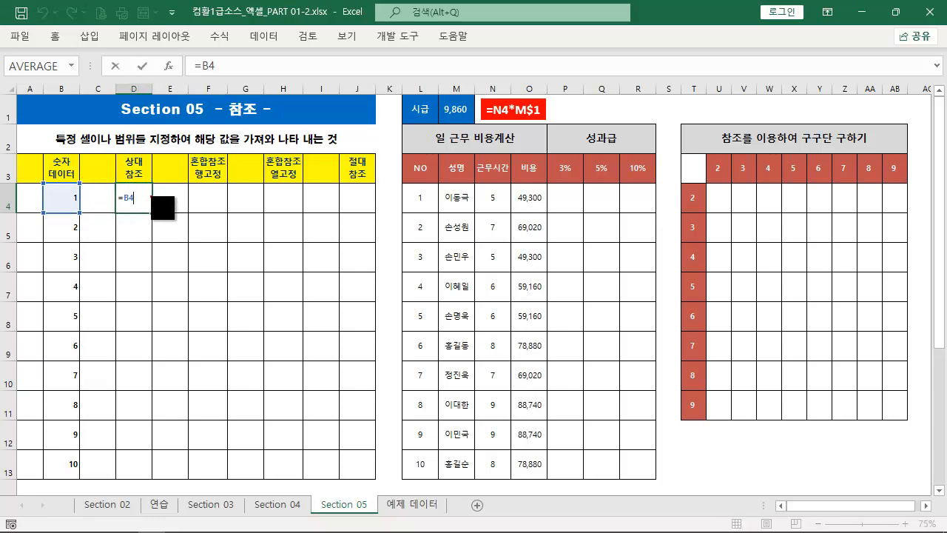
pyautogui.click(127, 200)
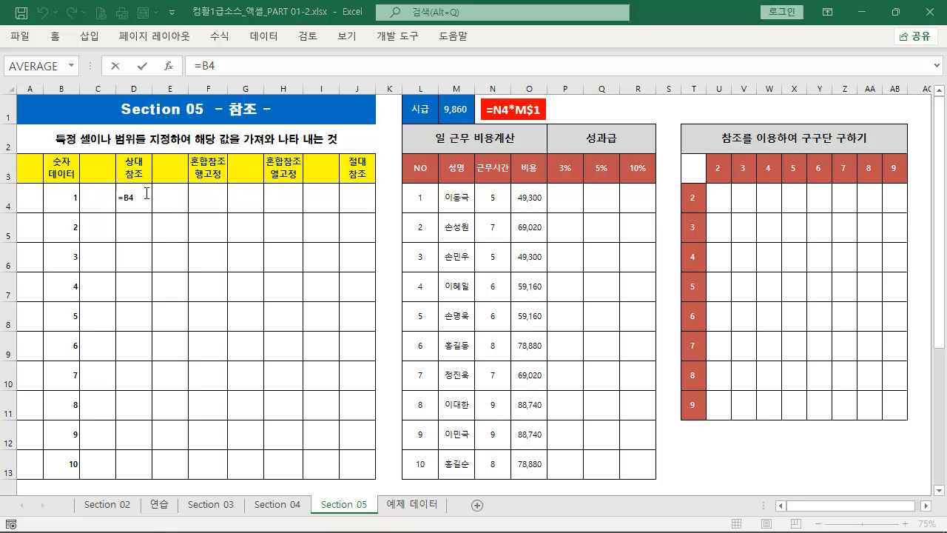
pyautogui.press('Escape')
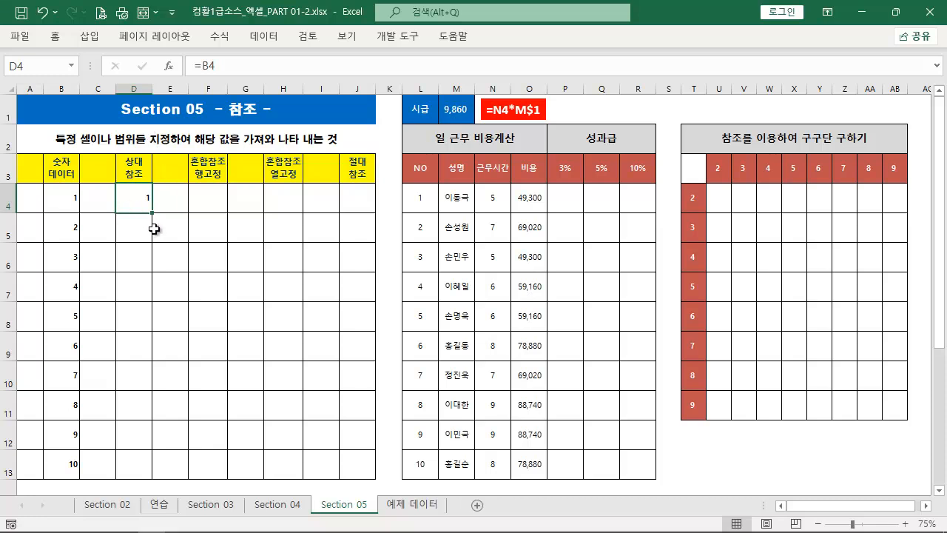
# Examine the column and row parts of the D4 reference and the directions in which it can be filled
pyautogui.doubleClick(142, 203)
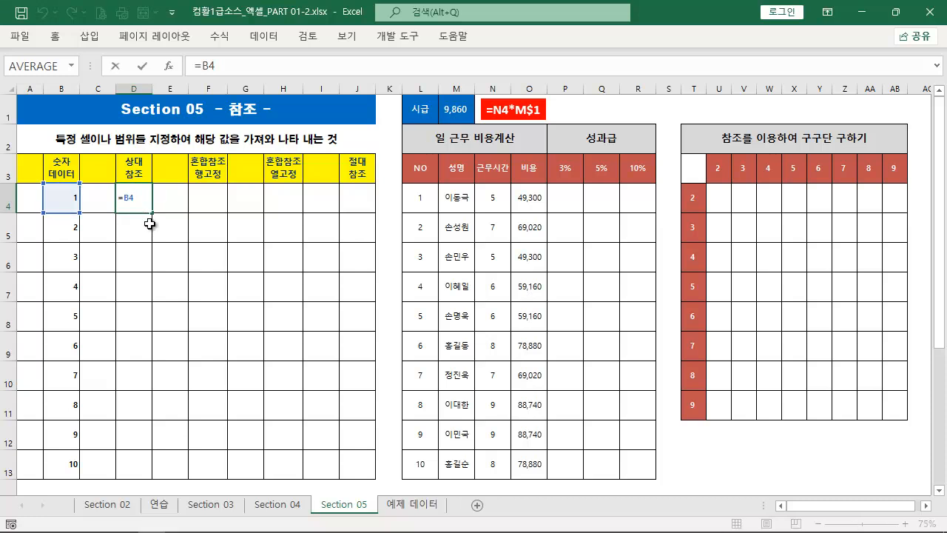
pyautogui.moveTo(149, 318); pyautogui.dragTo(152, 213)
pyautogui.moveTo(130, 203); pyautogui.dragTo(131, 241)
pyautogui.moveTo(121, 201); pyautogui.dragTo(105, 240)
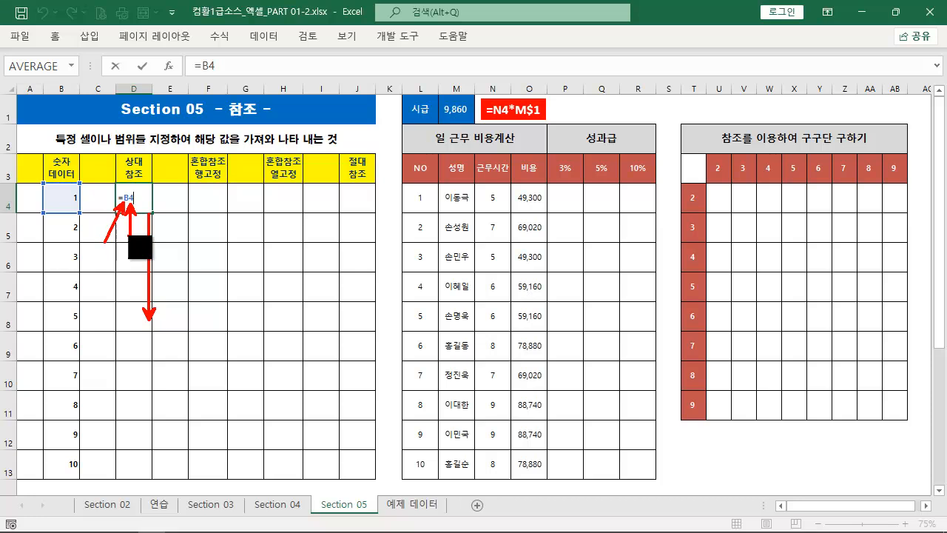
pyautogui.moveTo(145, 177); pyautogui.dragTo(150, 135)
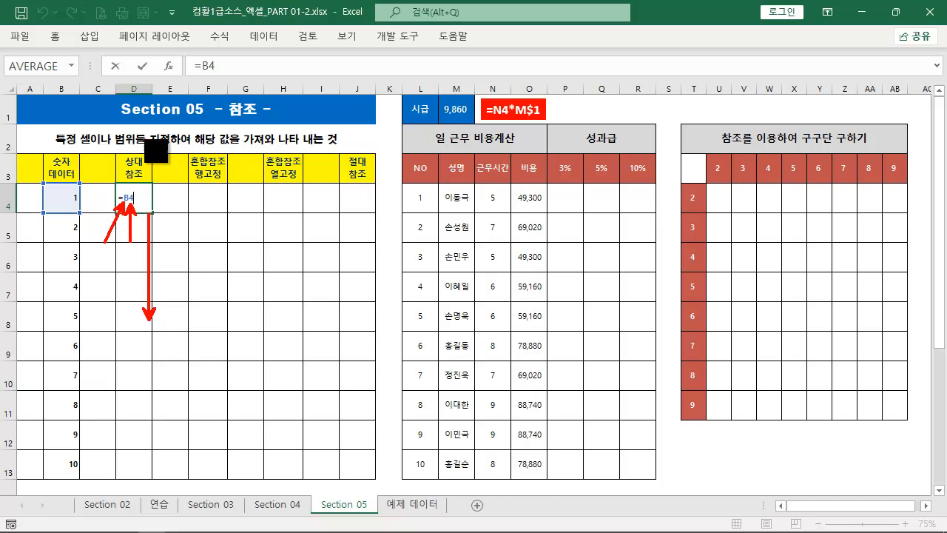
pyautogui.moveTo(144, 179); pyautogui.dragTo(150, 186)
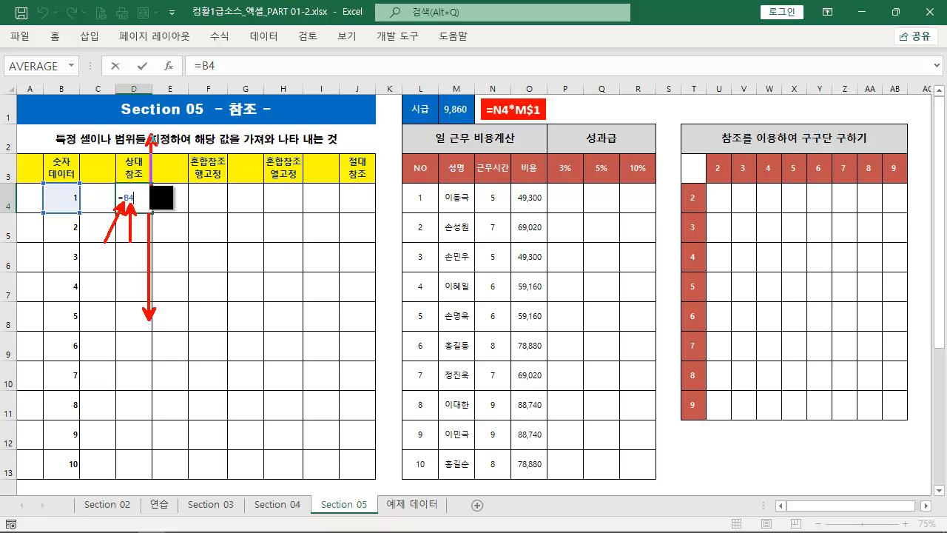
pyautogui.moveTo(228, 216); pyautogui.dragTo(162, 215)
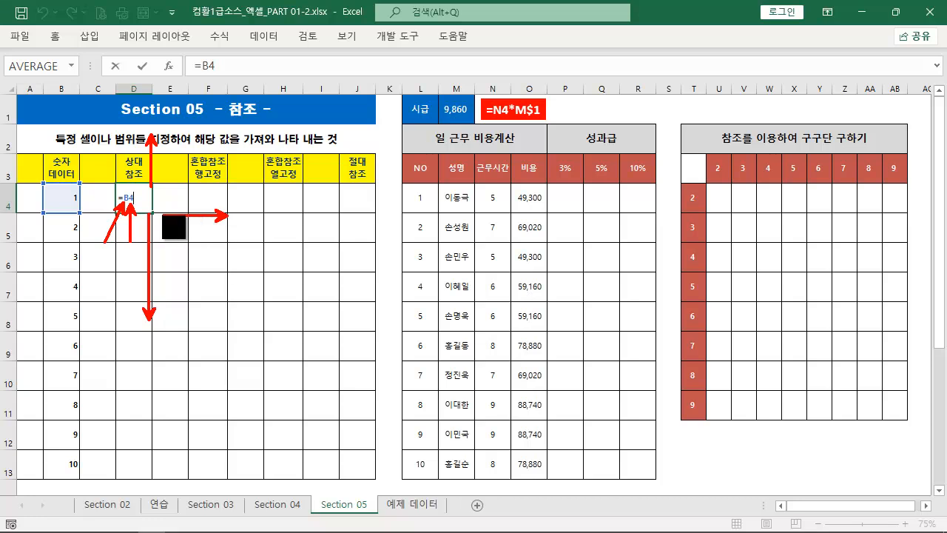
pyautogui.moveTo(69, 215); pyautogui.dragTo(137, 216)
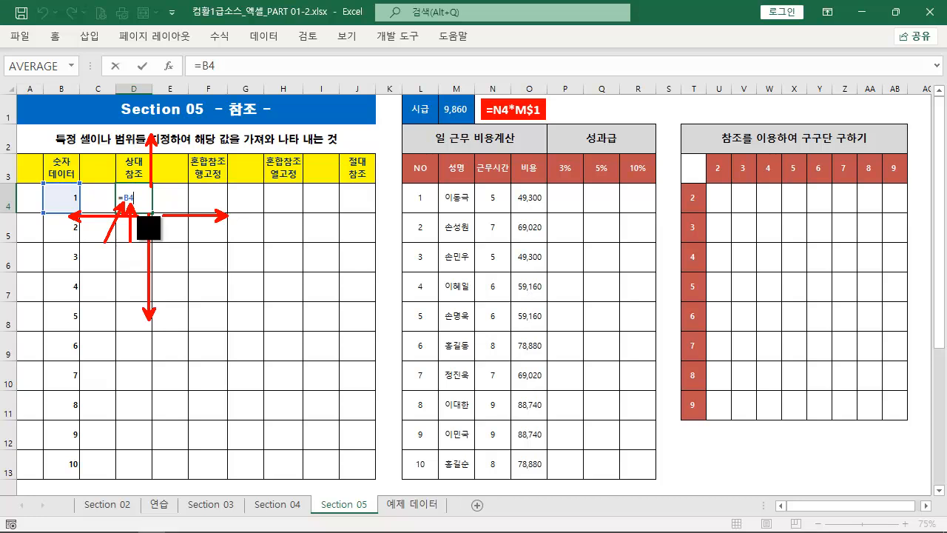
pyautogui.press('Escape')
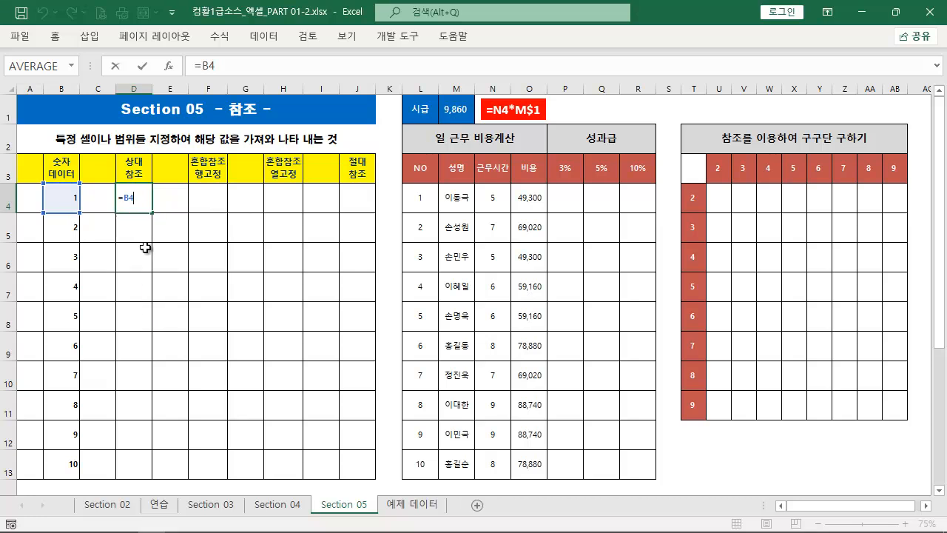
pyautogui.hotkey('ctrl', '2')
pyautogui.moveTo(81, 202); pyautogui.dragTo(117, 200)
pyautogui.press('Escape')
pyautogui.press('Return')
# Fill the D4 formula down through D13, checking the copied formulas in D5 and D6 along the way
pyautogui.click(137, 207)
pyautogui.moveTo(151, 213); pyautogui.dragTo(148, 242)
pyautogui.doubleClick(146, 236)
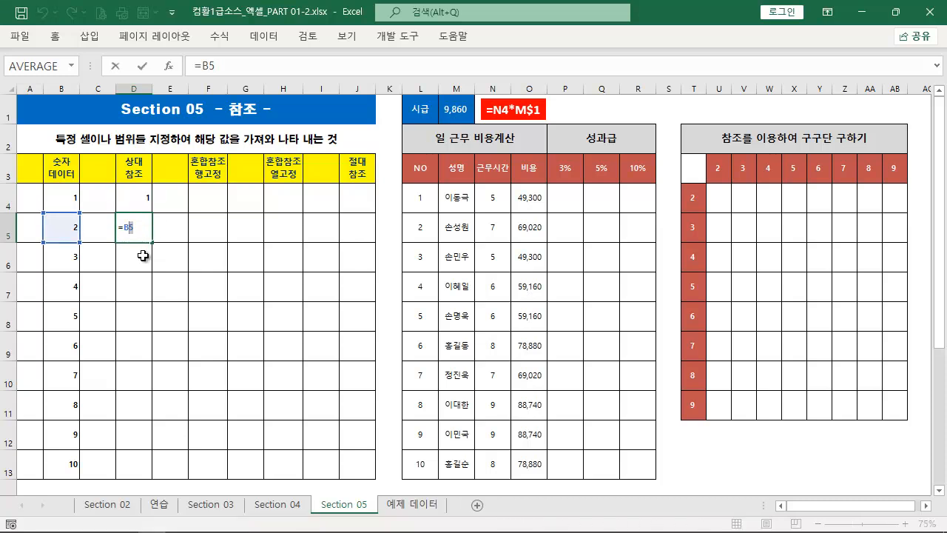
pyautogui.press('Escape')
pyautogui.moveTo(151, 243); pyautogui.dragTo(147, 268)
pyautogui.doubleClick(145, 257)
pyautogui.press('Escape')
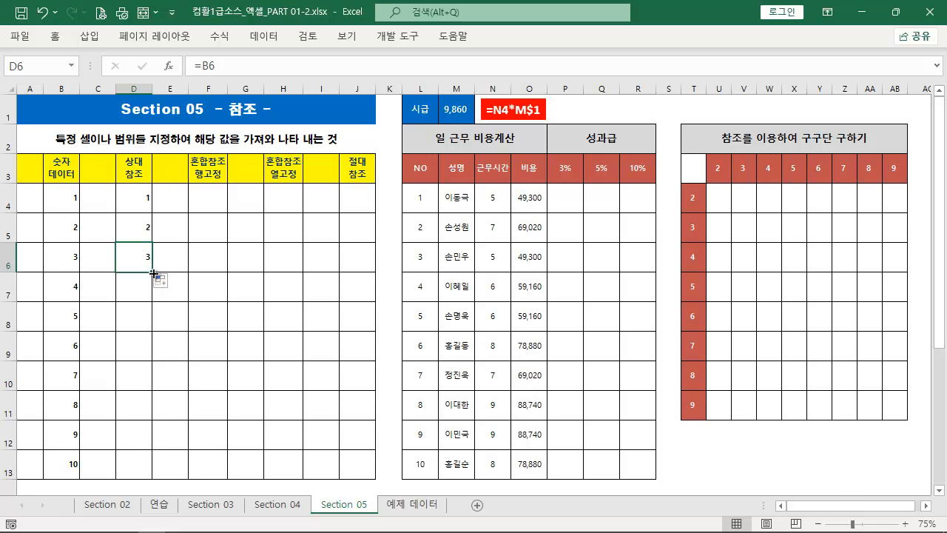
pyautogui.doubleClick(153, 273)
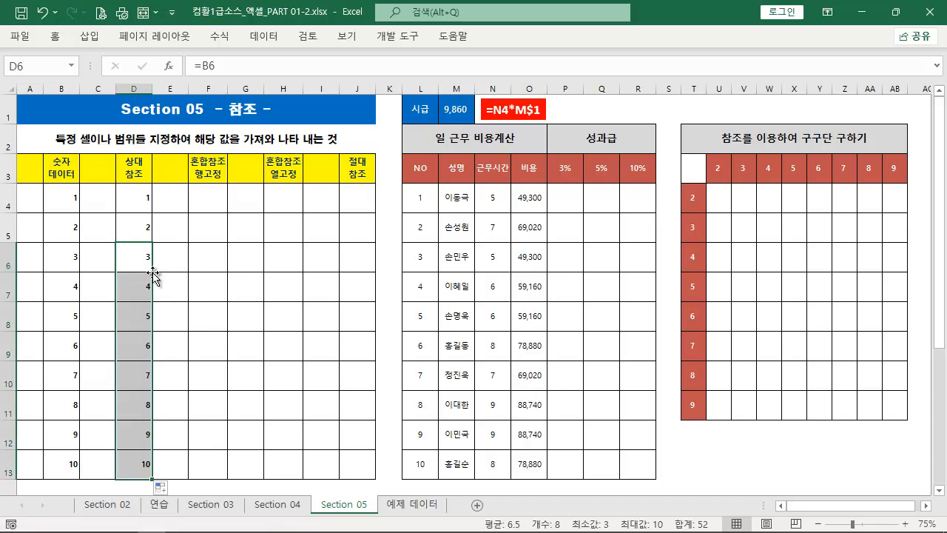
# Inspect the filled formulas in D4 through D8 and compare D8 with its source cell in column B
pyautogui.doubleClick(142, 201)
pyautogui.press('Escape')
pyautogui.doubleClick(143, 232)
pyautogui.press('Escape')
pyautogui.doubleClick(139, 256)
pyautogui.press('Escape')
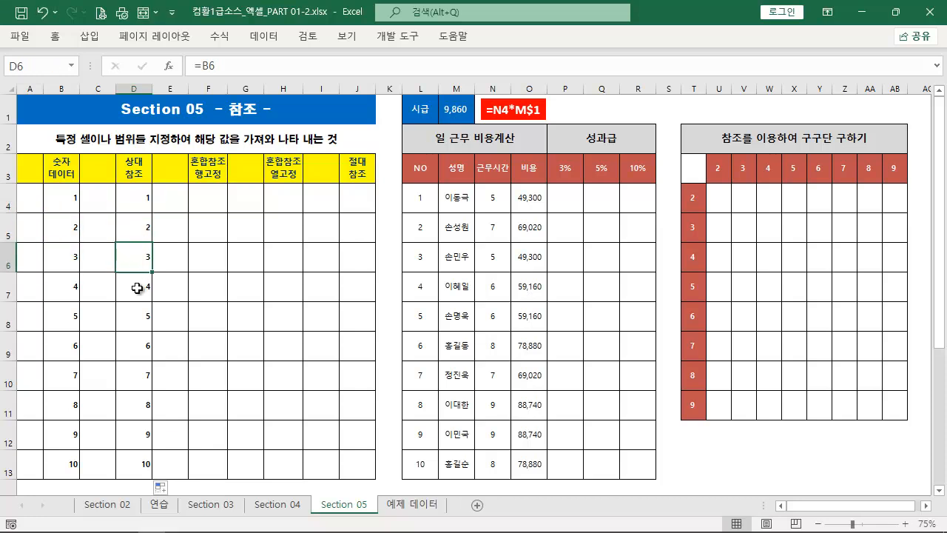
pyautogui.doubleClick(137, 288)
pyautogui.press('Escape')
pyautogui.click(143, 309)
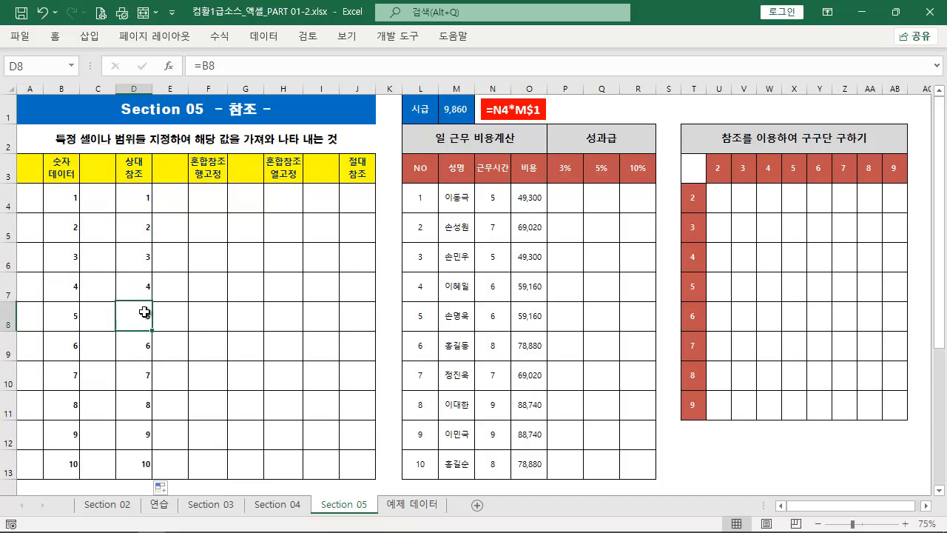
pyautogui.doubleClick(145, 313)
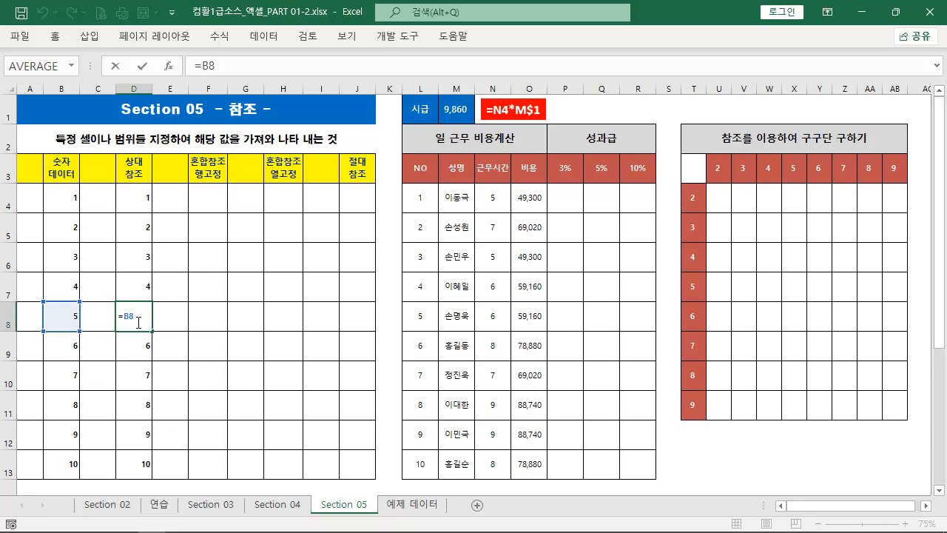
pyautogui.press('Escape')
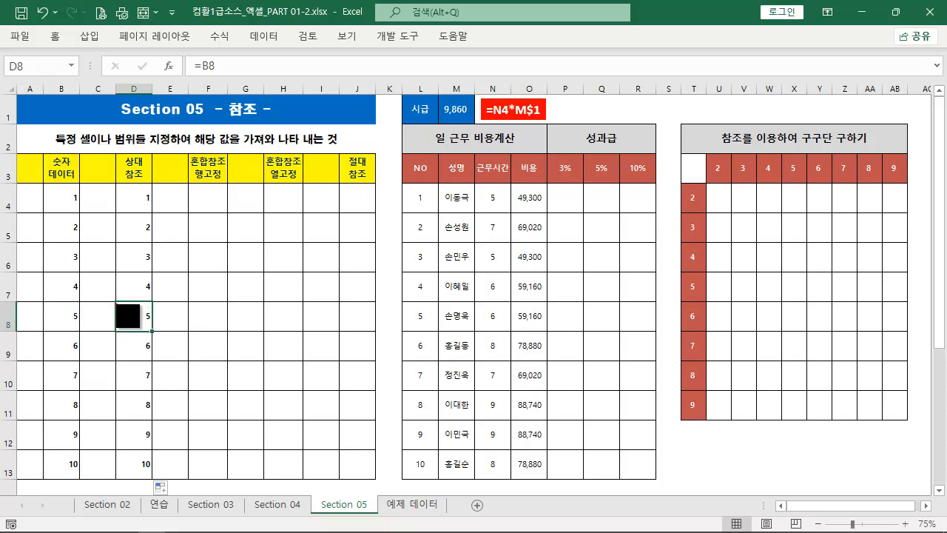
pyautogui.moveTo(117, 305); pyautogui.dragTo(153, 332)
pyautogui.moveTo(80, 332)
pyautogui.mouseDown()
pyautogui.moveTo(65, 294)
pyautogui.moveTo(44, 299)
pyautogui.mouseUp()
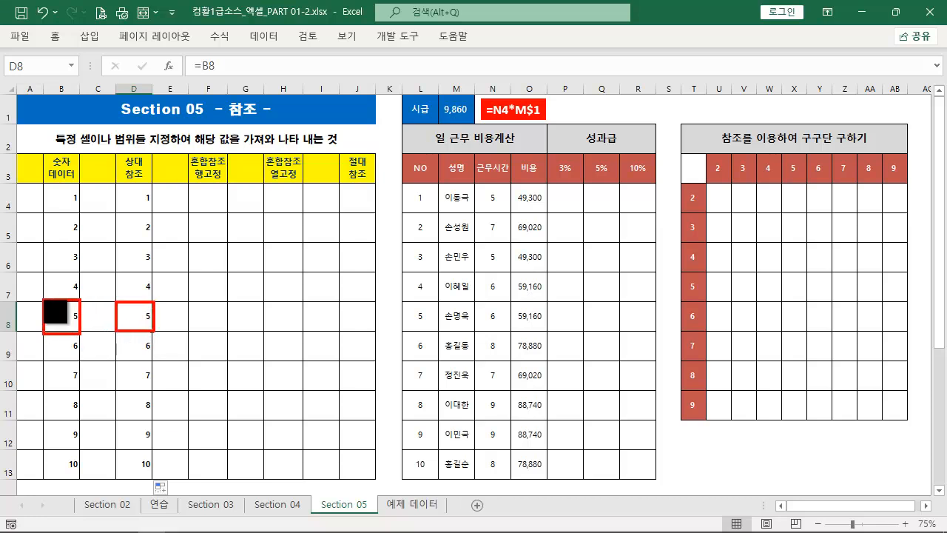
pyautogui.press('Escape')
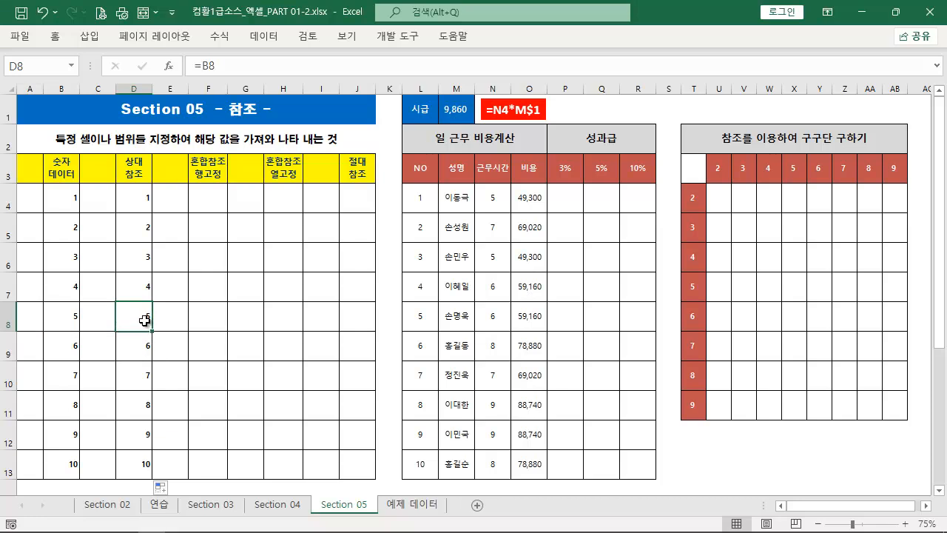
# Examine the column letter and row number of the reference in D8 for horizontal filling
pyautogui.doubleClick(145, 320)
pyautogui.hotkey('ctrl', '2')
pyautogui.moveTo(132, 311)
pyautogui.mouseDown()
pyautogui.moveTo(148, 289)
pyautogui.moveTo(126, 306)
pyautogui.moveTo(131, 275)
pyautogui.mouseUp()
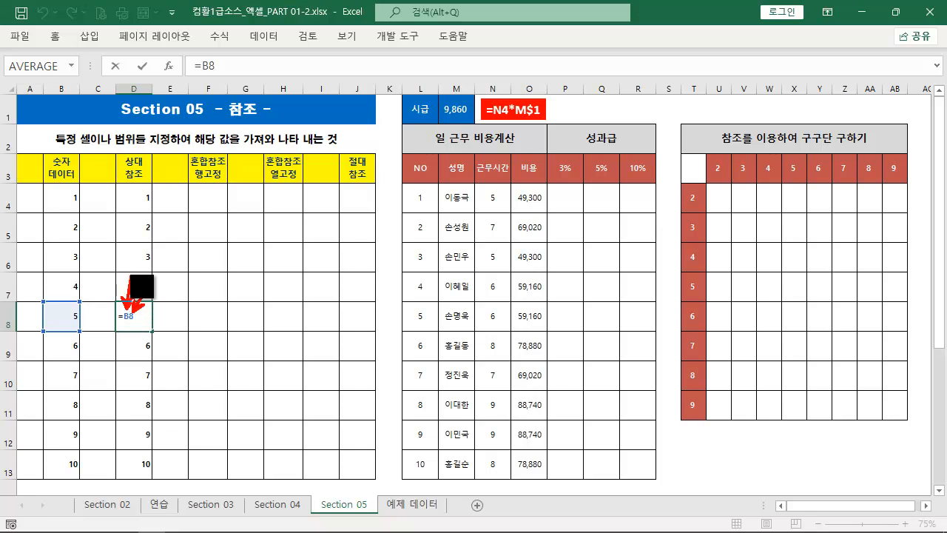
pyautogui.moveTo(202, 335); pyautogui.dragTo(170, 334)
pyautogui.moveTo(58, 342); pyautogui.dragTo(100, 344)
pyautogui.moveTo(13, 74)
pyautogui.mouseDown()
pyautogui.moveTo(408, 118)
pyautogui.moveTo(729, 99)
pyautogui.mouseUp()
pyautogui.press('Escape')
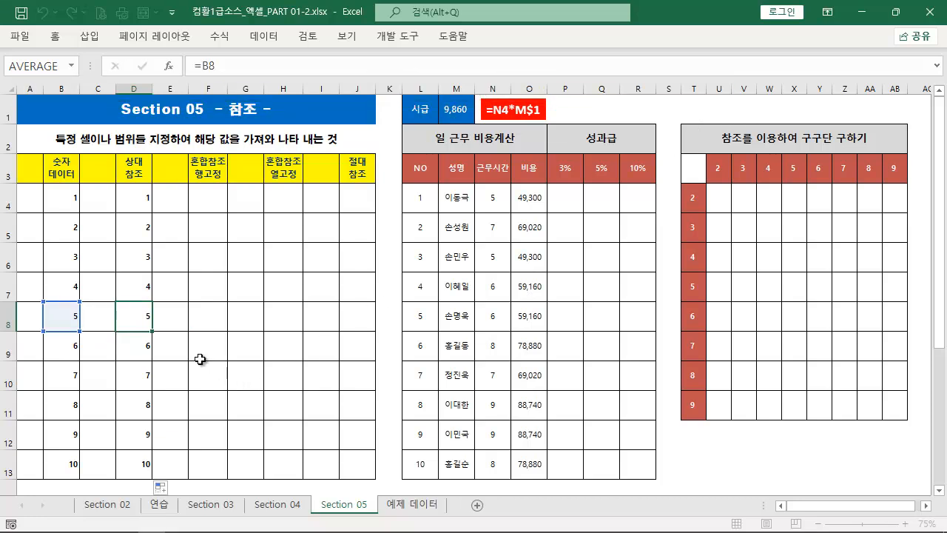
pyautogui.press('Escape')
# Fill the D8 formula one cell to the right into E8 and check the formulas in both cells
pyautogui.moveTo(153, 330); pyautogui.dragTo(193, 328)
pyautogui.doubleClick(138, 321)
pyautogui.hotkey('ctrl', '2')
pyautogui.moveTo(126, 309)
pyautogui.mouseDown()
pyautogui.moveTo(90, 287)
pyautogui.moveTo(68, 296)
pyautogui.moveTo(83, 295)
pyautogui.mouseUp()
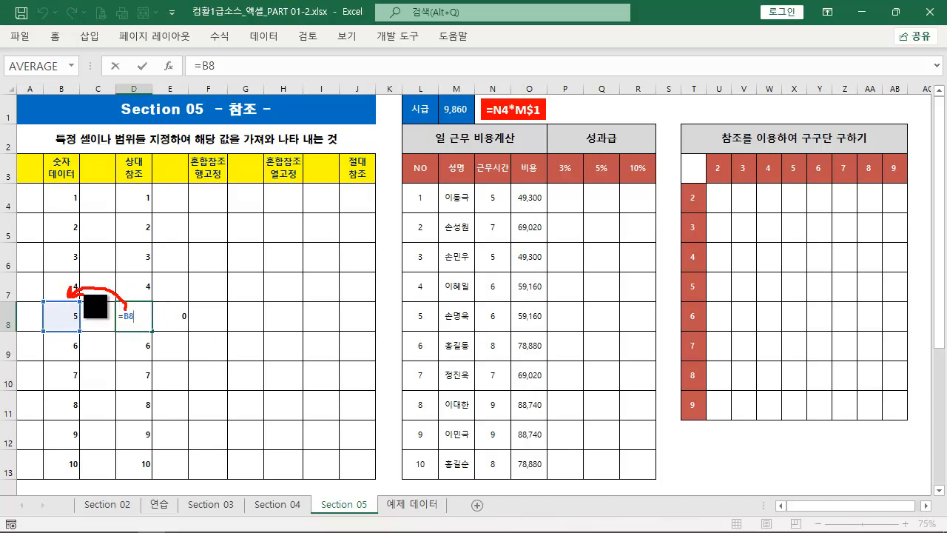
pyautogui.moveTo(188, 335); pyautogui.dragTo(145, 334)
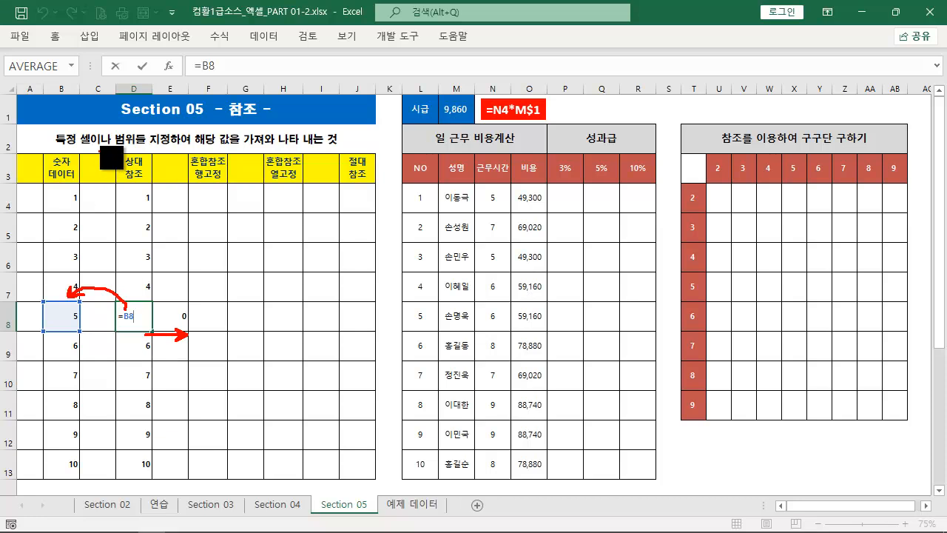
pyautogui.moveTo(41, 78)
pyautogui.mouseDown()
pyautogui.moveTo(80, 102)
pyautogui.moveTo(94, 80)
pyautogui.mouseUp()
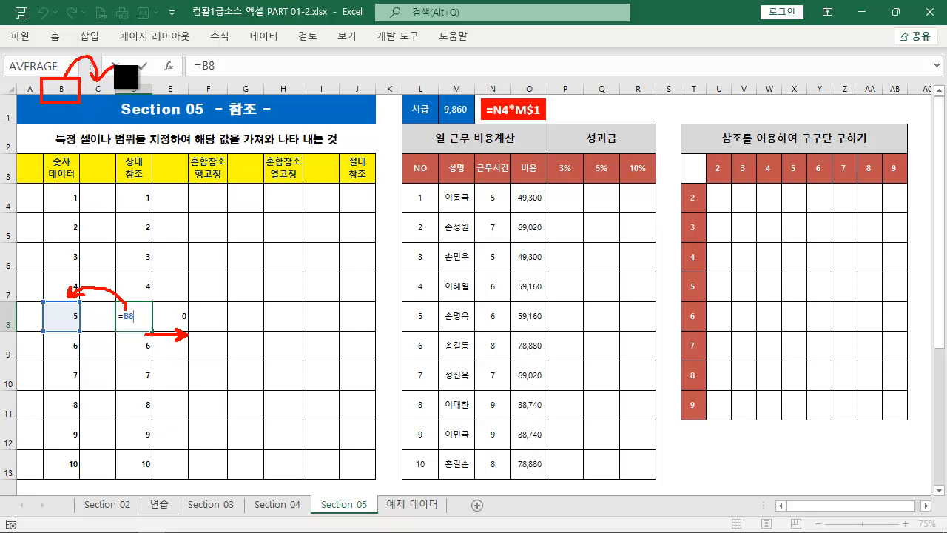
pyautogui.press('Escape')
pyautogui.press('Escape')
pyautogui.click(171, 316)
pyautogui.doubleClick(171, 316)
pyautogui.press('Return')
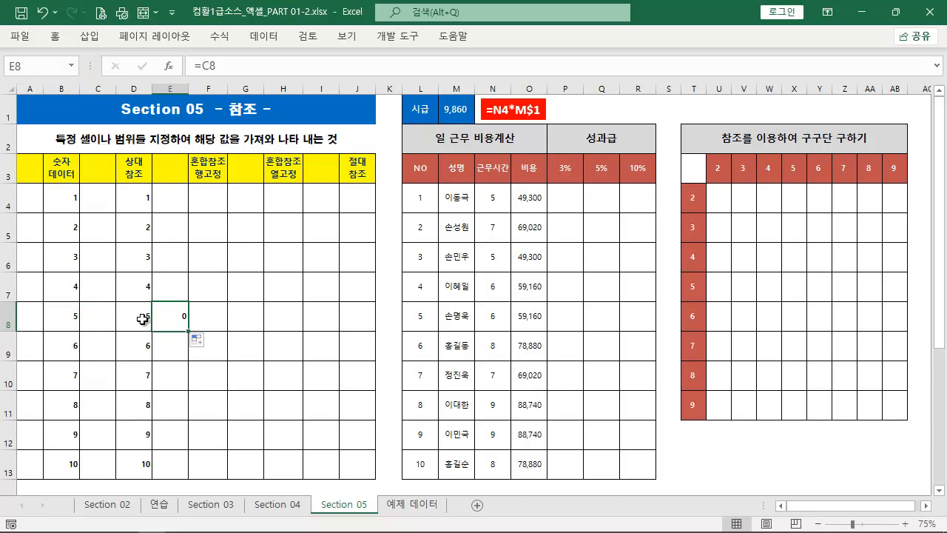
# Fill the D8 formula one cell to the left into C8 and check the formulas in D8, C8 and D4
pyautogui.click(144, 330)
pyautogui.moveTo(151, 333); pyautogui.dragTo(106, 333)
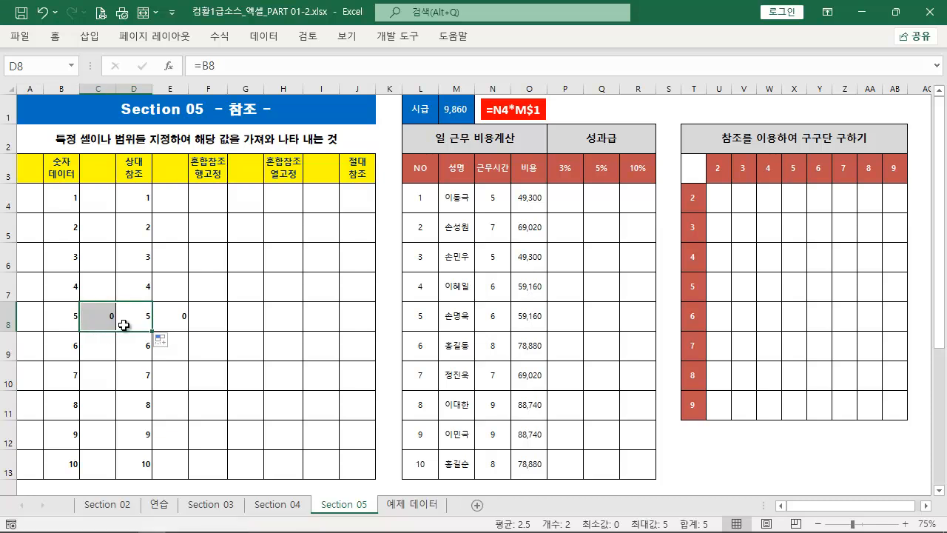
pyautogui.doubleClick(140, 322)
pyautogui.press('Escape')
pyautogui.doubleClick(111, 320)
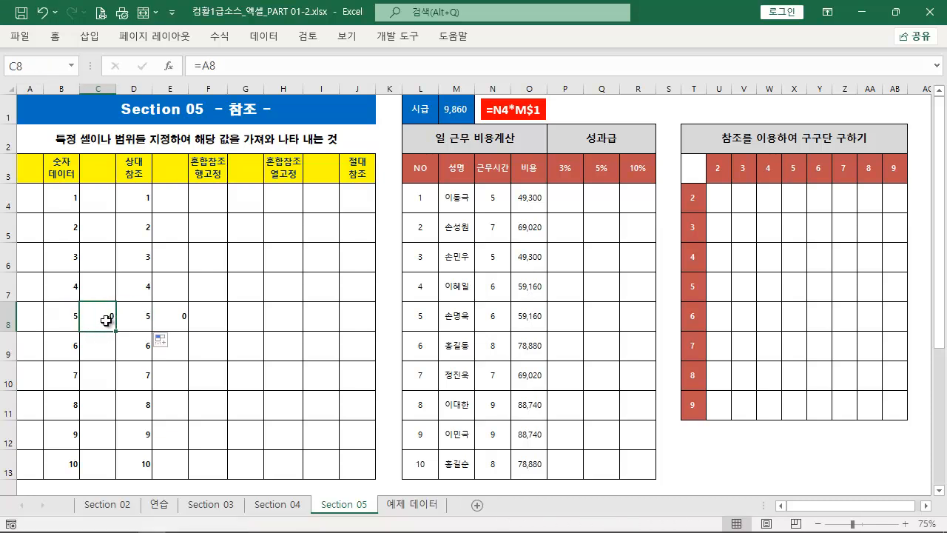
pyautogui.press('Escape')
pyautogui.doubleClick(137, 207)
pyautogui.press('Escape')
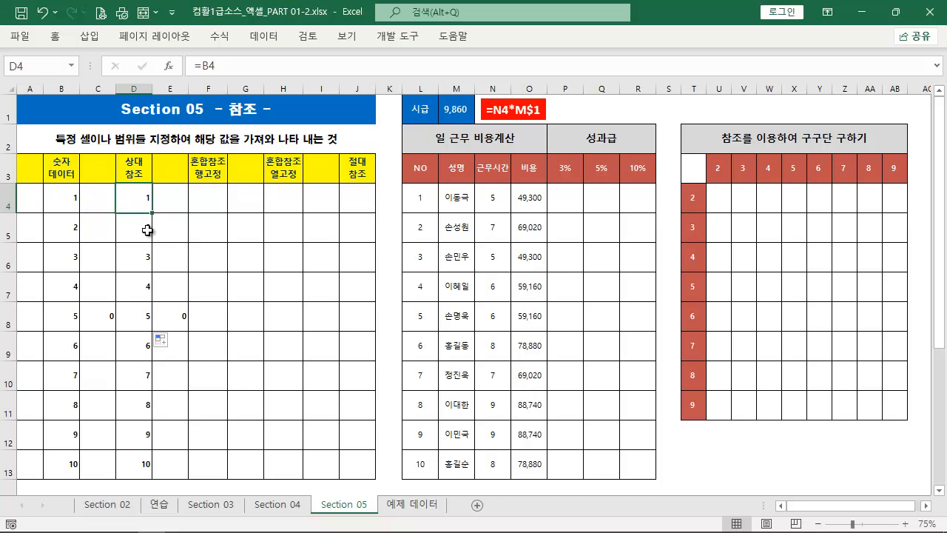
# Enter the relative reference formula =B4 in cell F4 of the row-fixed mixed reference column
pyautogui.click(213, 205)
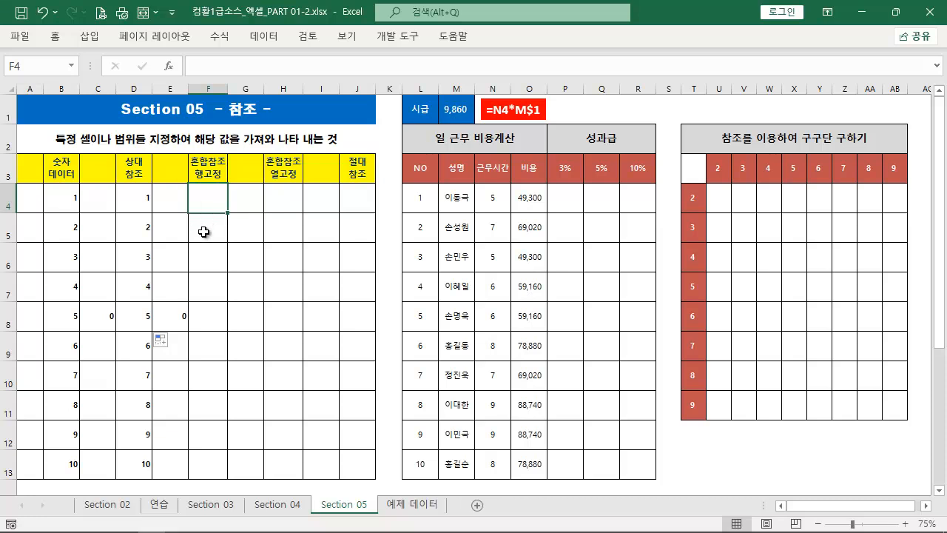
pyautogui.write('=')
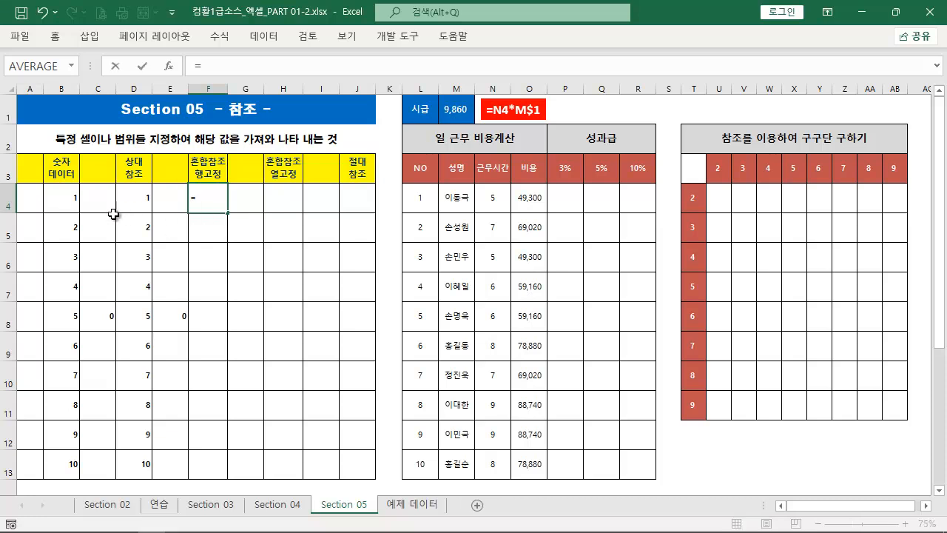
pyautogui.click(64, 197)
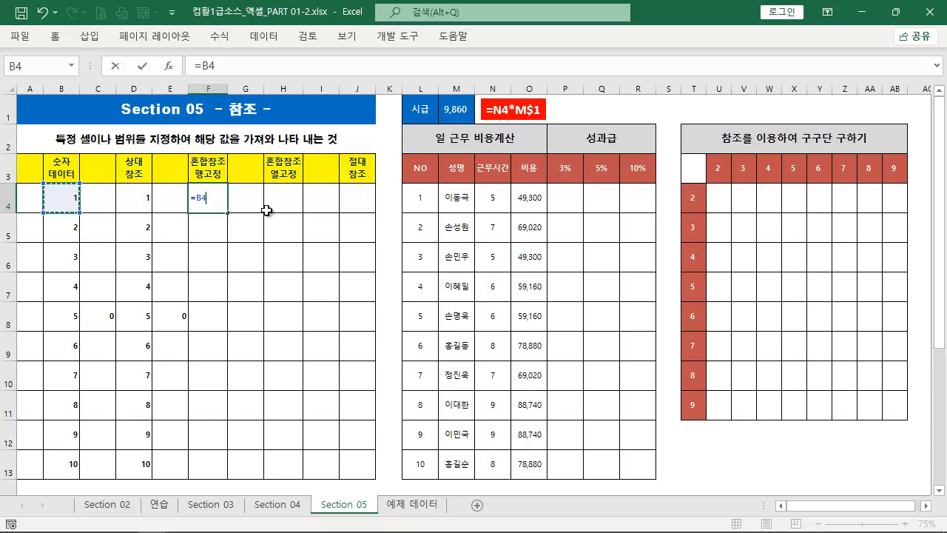
pyautogui.hotkey('ctrl', 'Return')
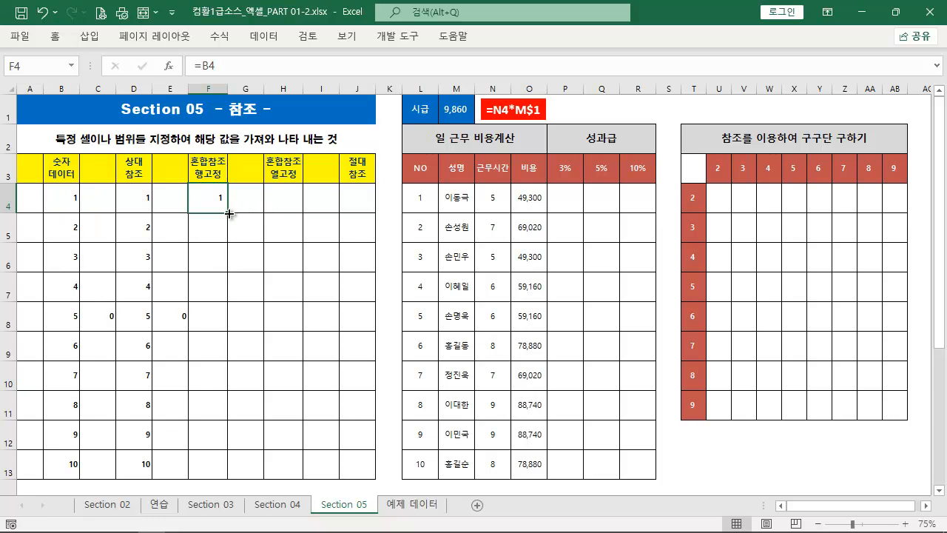
# Try filling the F4 formula down to F13 and check the references in F7 and F8
pyautogui.moveTo(229, 234); pyautogui.dragTo(209, 487)
pyautogui.doubleClick(209, 285)
pyautogui.click(214, 312)
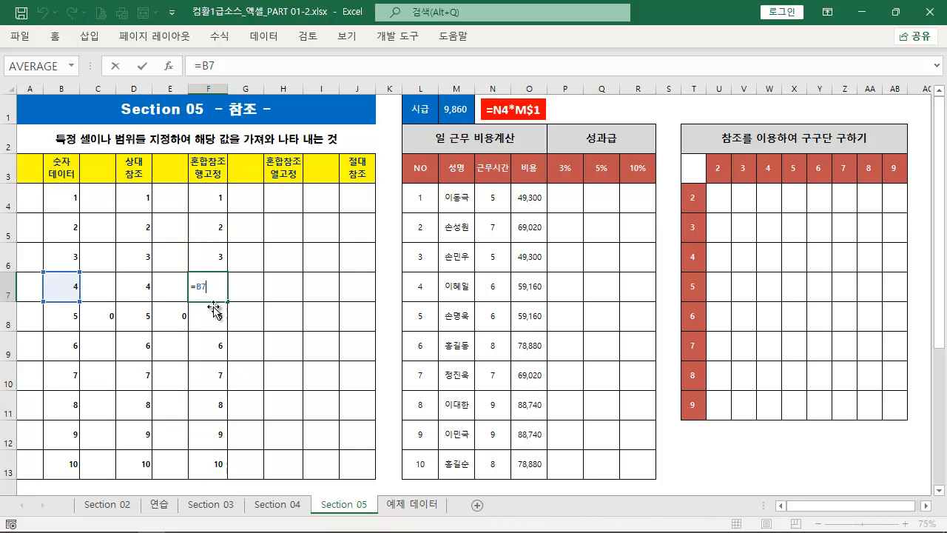
pyautogui.doubleClick(213, 312)
pyautogui.press('Escape')
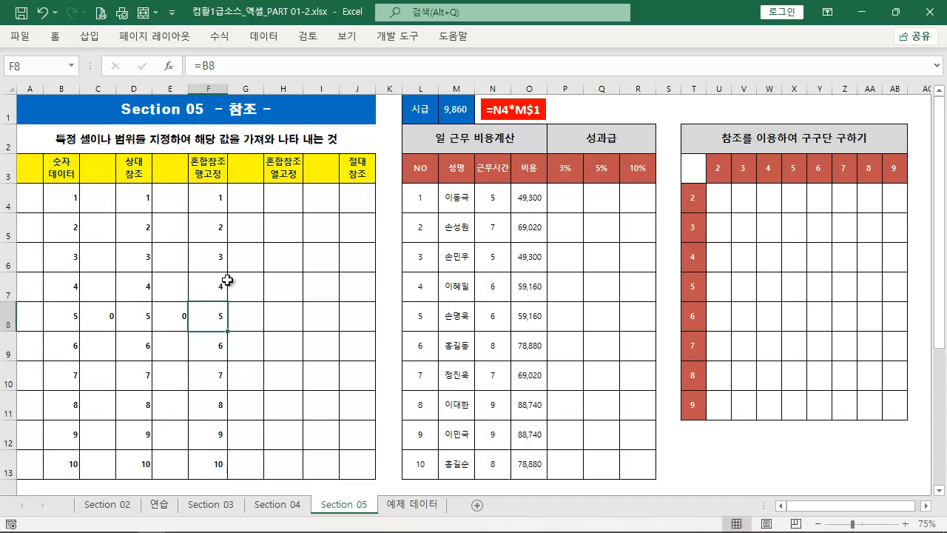
pyautogui.press('Up')
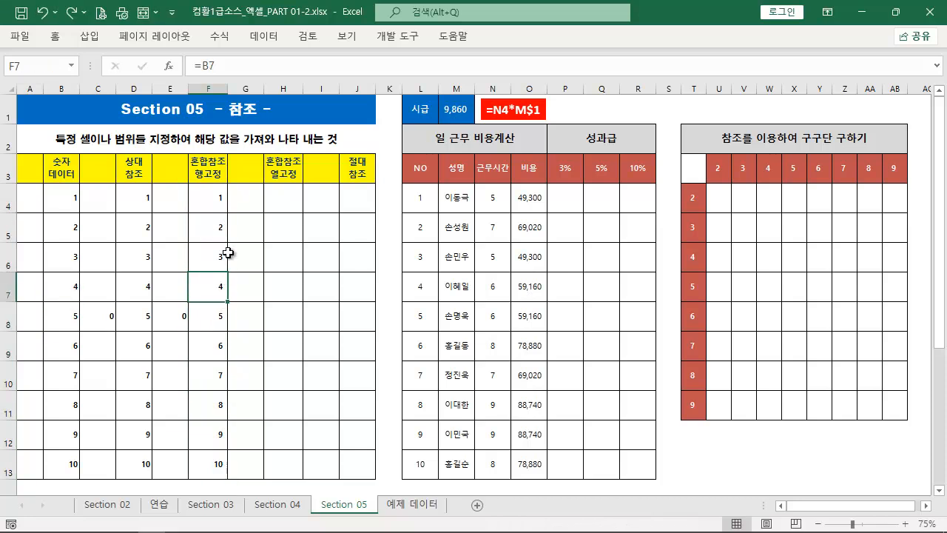
pyautogui.hotkey('ctrl', 'z')
# Change the formula in F4 to =B$4 to fix the row, and fill it down to F13
pyautogui.doubleClick(214, 199)
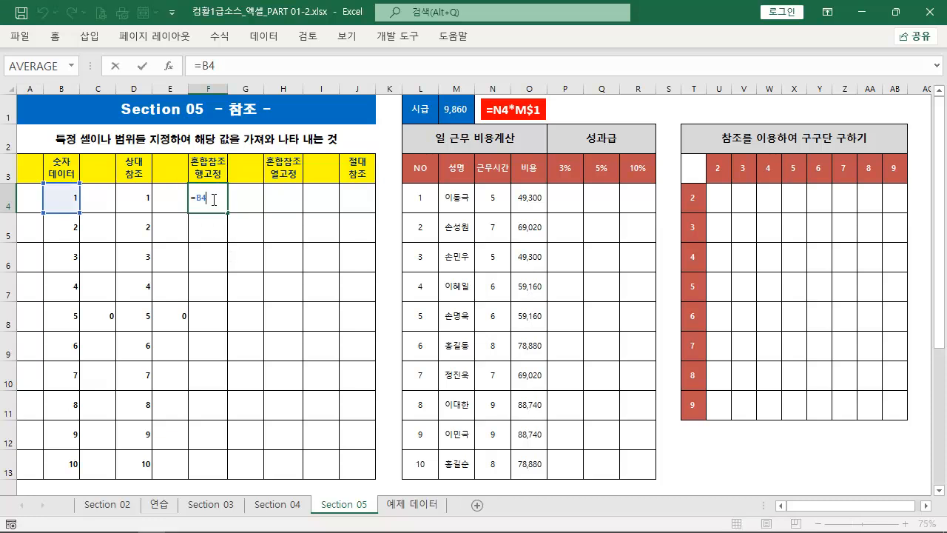
pyautogui.hotkey('ctrl', '2')
pyautogui.moveTo(223, 390)
pyautogui.mouseDown()
pyautogui.moveTo(231, 244)
pyautogui.moveTo(222, 220)
pyautogui.moveTo(234, 162)
pyautogui.mouseUp()
pyautogui.press('Escape')
pyautogui.hotkey('ctrl', 'Return')
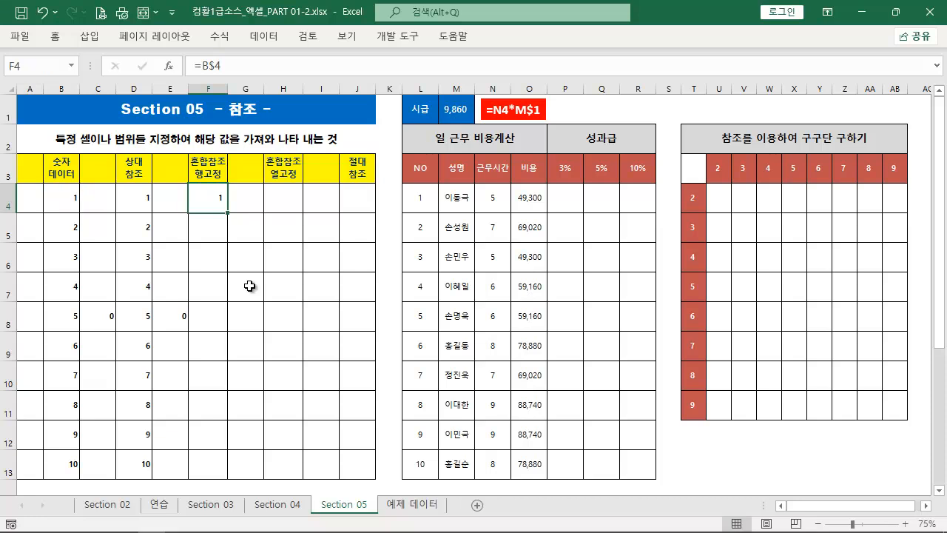
pyautogui.doubleClick(228, 215)
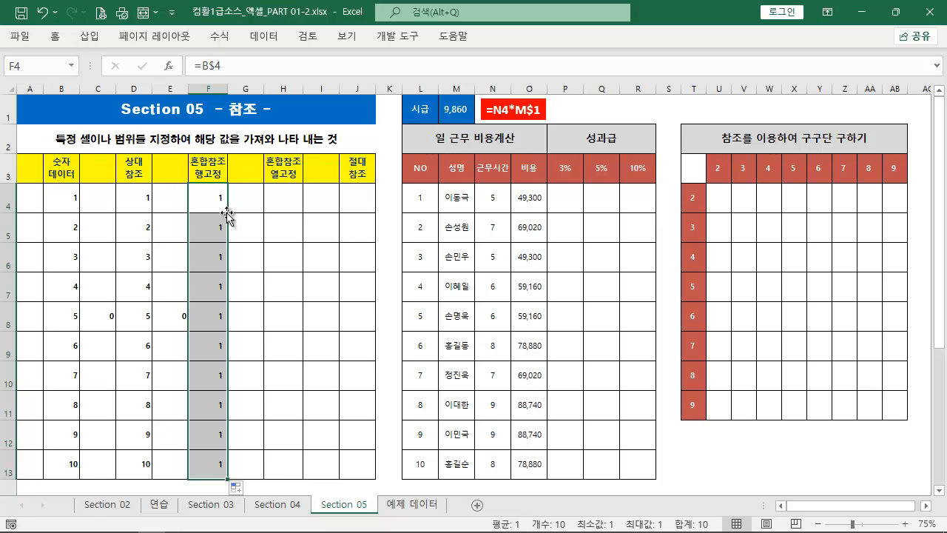
# Inspect the filled formulas in F5 through F8 to see which cell each one references
pyautogui.click(222, 228)
pyautogui.press('F2')
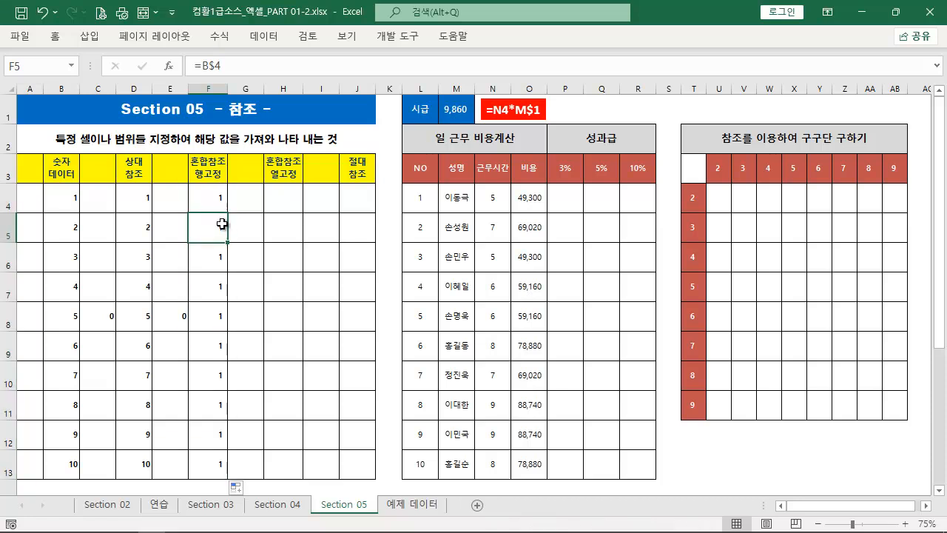
pyautogui.click(215, 265)
pyautogui.press('F2')
pyautogui.click(211, 294)
pyautogui.press('F2')
pyautogui.click(211, 311)
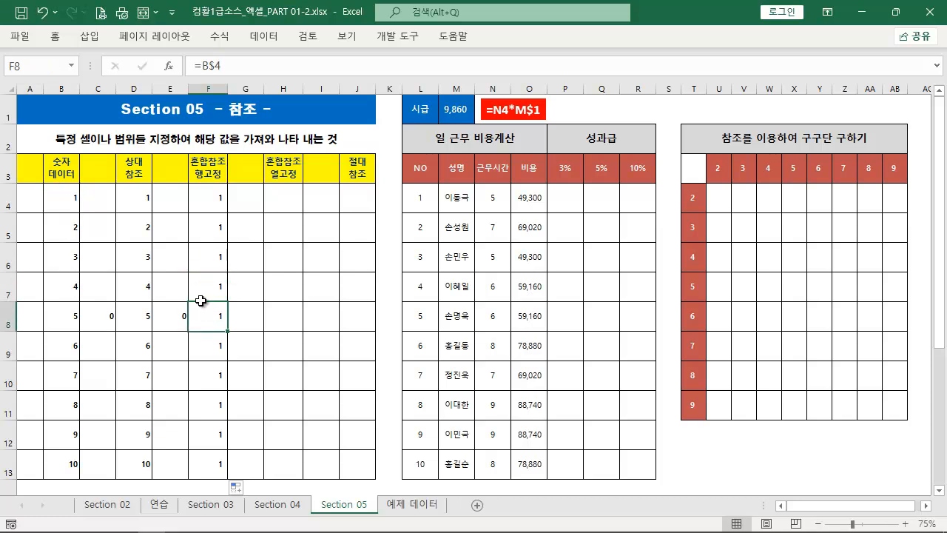
# Trace the dependents of cell B4 and remove the tracer arrows
pyautogui.click(75, 201)
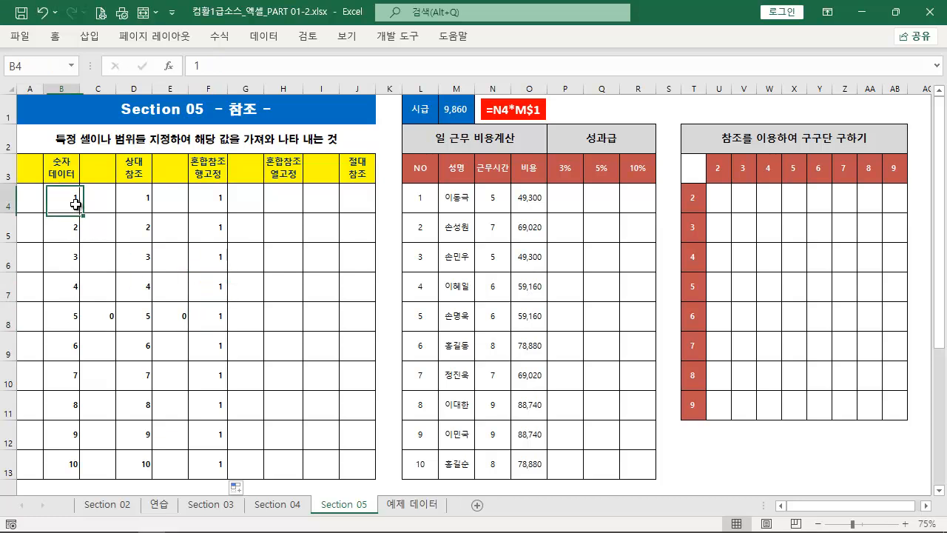
pyautogui.click(225, 38)
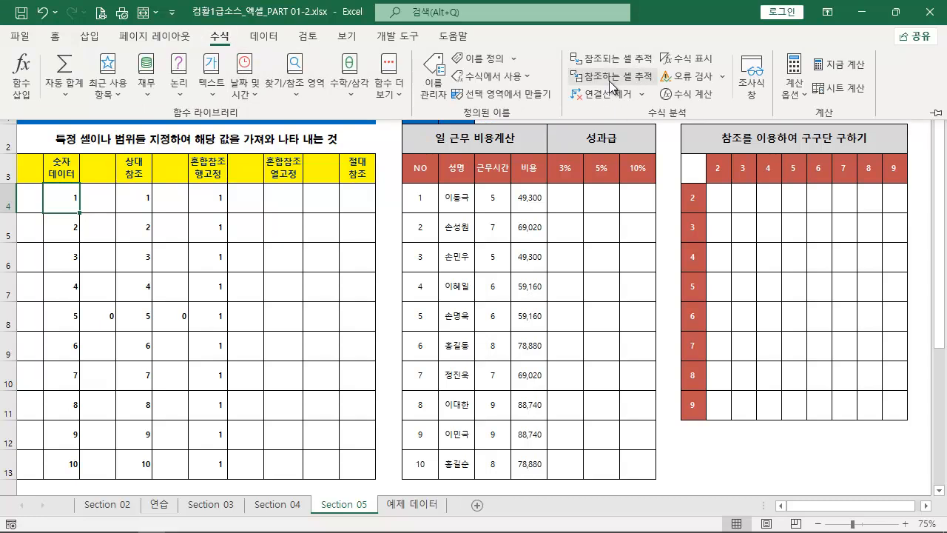
pyautogui.click(609, 77)
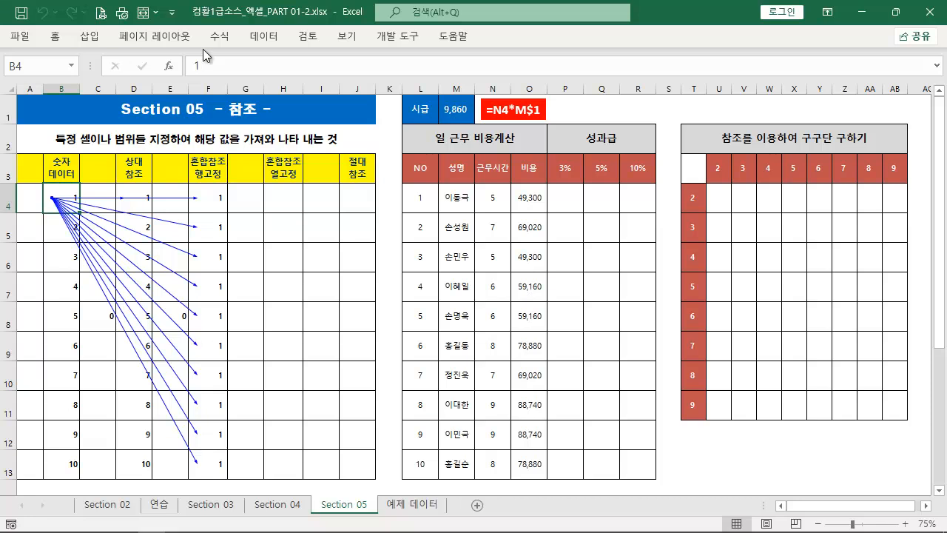
pyautogui.click(229, 38)
pyautogui.click(594, 94)
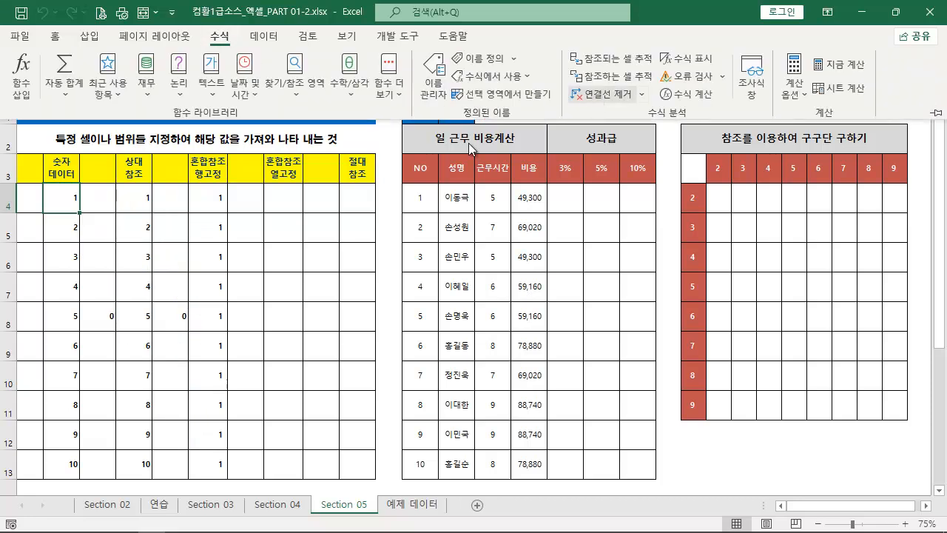
# Examine the column letter and fixed row number of the reference in F8 for horizontal filling
pyautogui.click(215, 207)
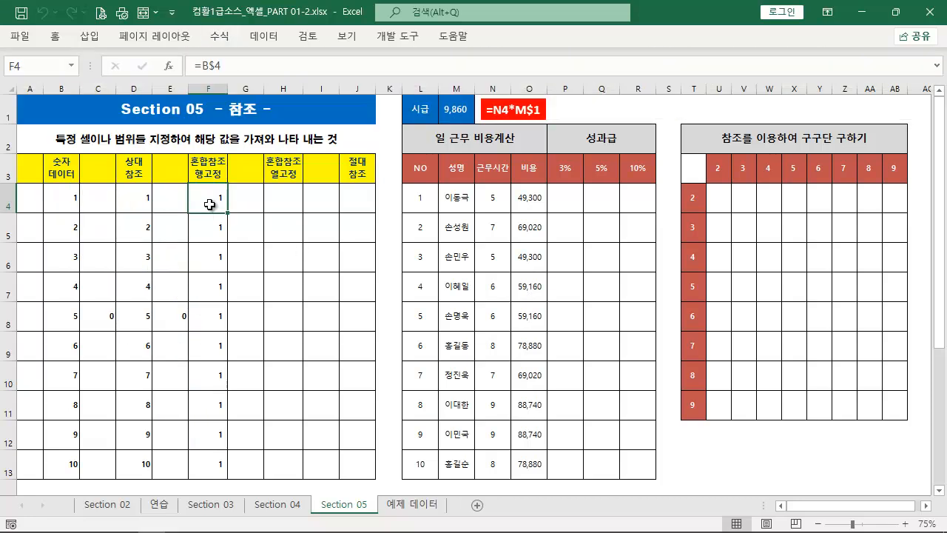
pyautogui.doubleClick(219, 320)
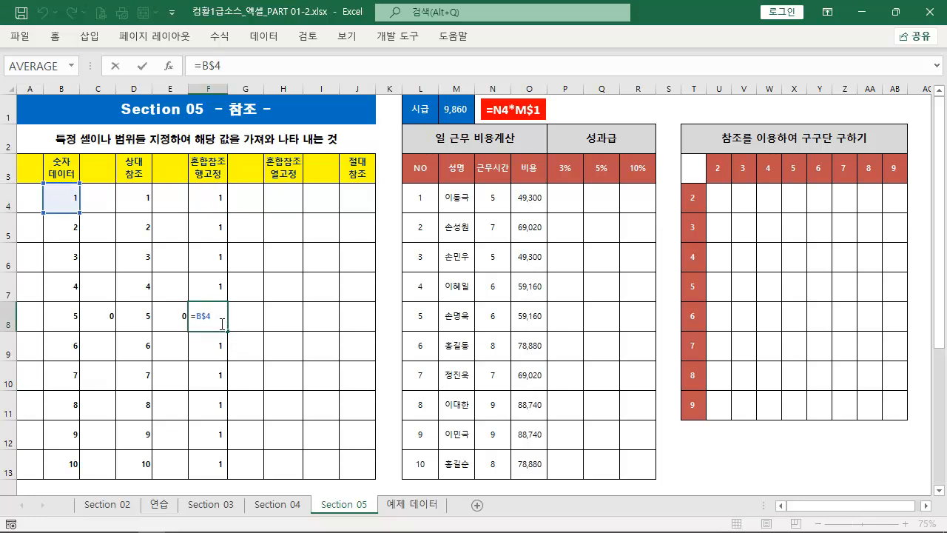
pyautogui.hotkey('ctrl', '2')
pyautogui.moveTo(205, 310); pyautogui.dragTo(233, 263)
pyautogui.moveTo(192, 309); pyautogui.dragTo(179, 262)
pyautogui.press('Escape')
pyautogui.press('Escape')
# Fill the F8 formula one cell right into G8 and one cell left into E8, checking the formula in each
pyautogui.moveTo(231, 334); pyautogui.dragTo(250, 320)
pyautogui.doubleClick(250, 320)
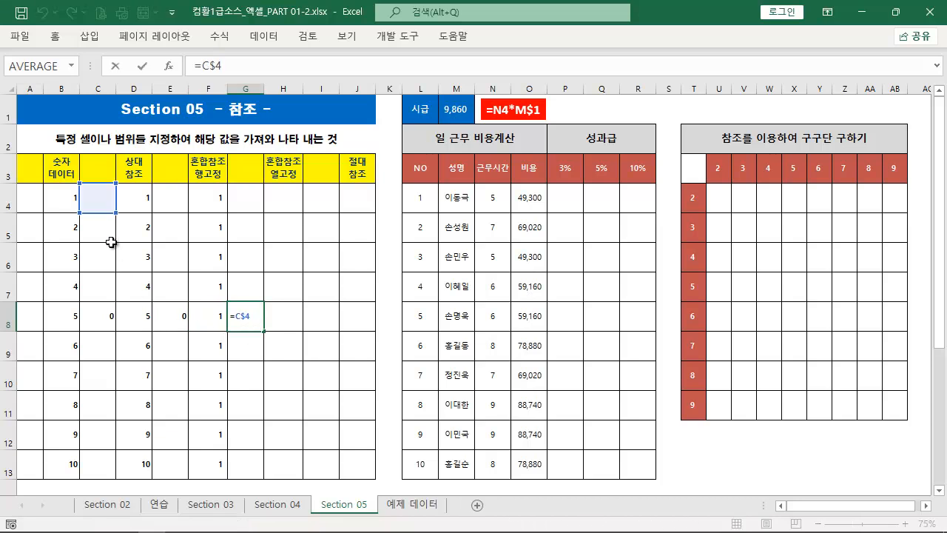
pyautogui.press('Escape')
pyautogui.click(213, 320)
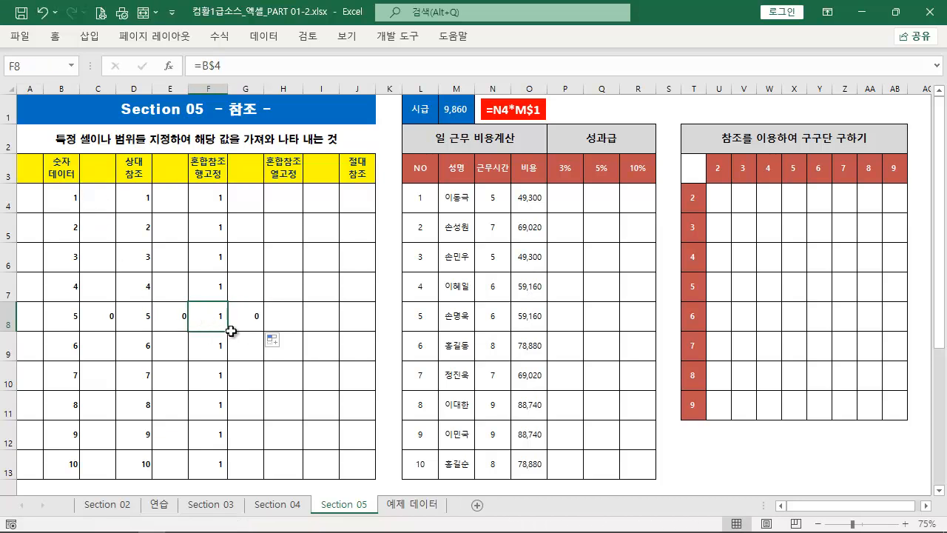
pyautogui.moveTo(230, 332); pyautogui.dragTo(168, 320)
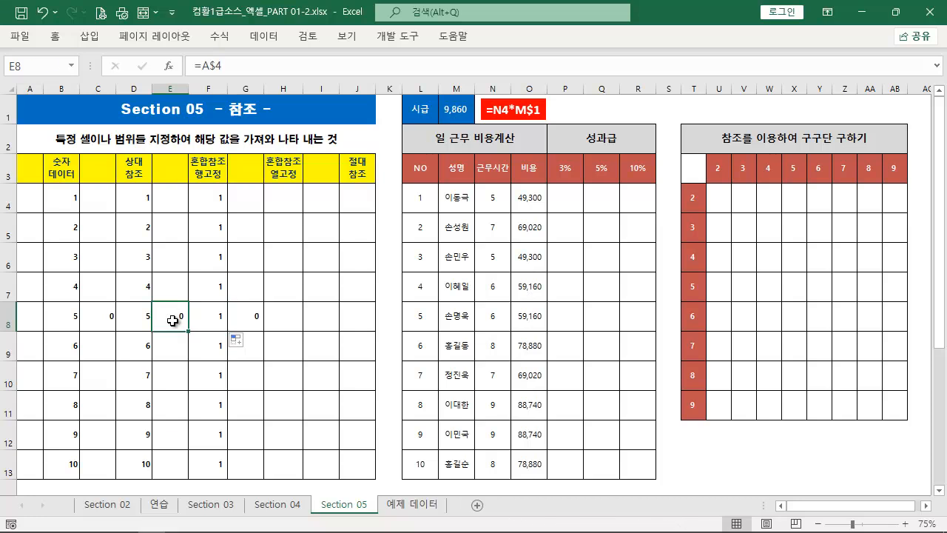
pyautogui.doubleClick(169, 318)
pyautogui.press('Escape')
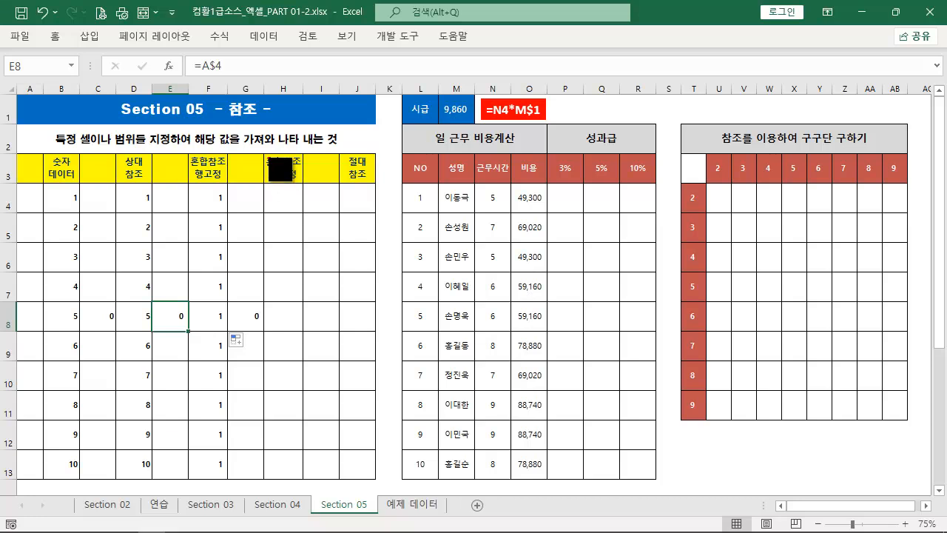
pyautogui.moveTo(265, 154); pyautogui.dragTo(304, 185)
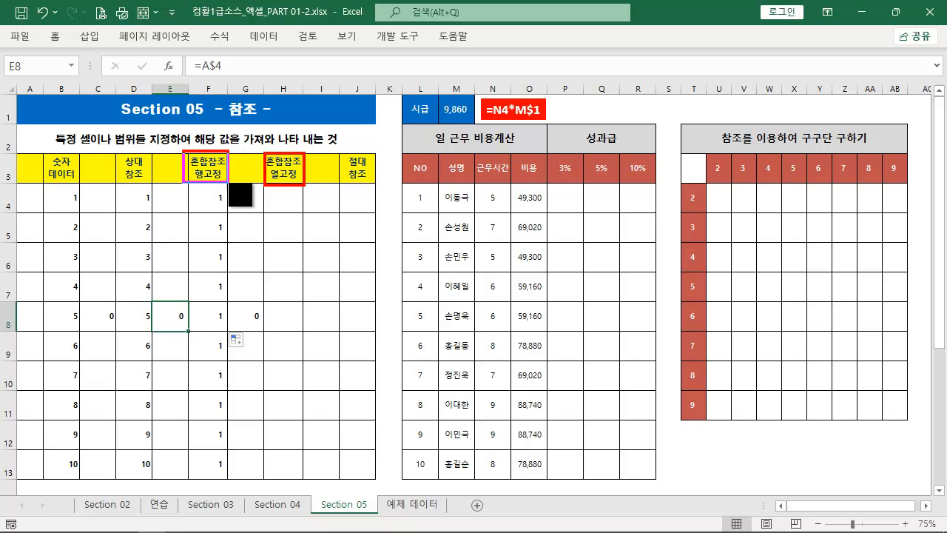
pyautogui.click(293, 200)
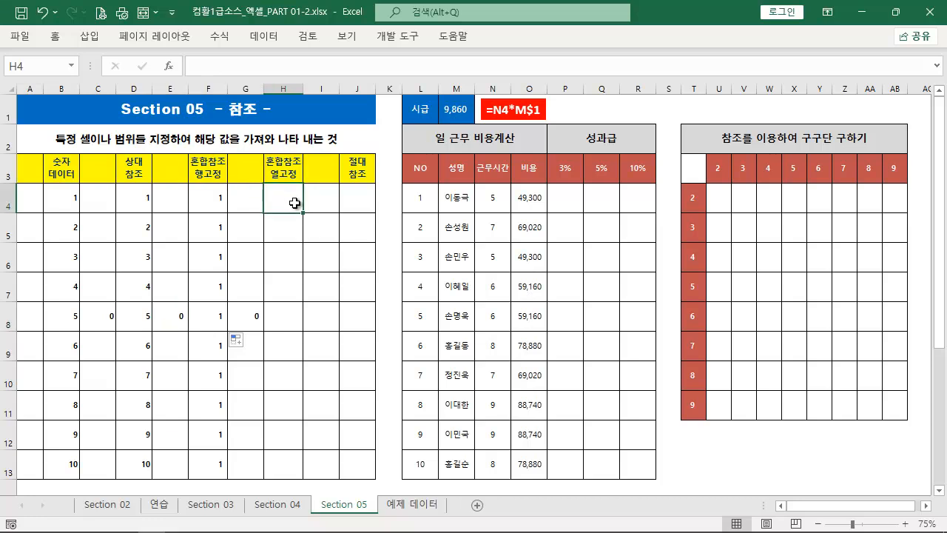
pyautogui.write('=')
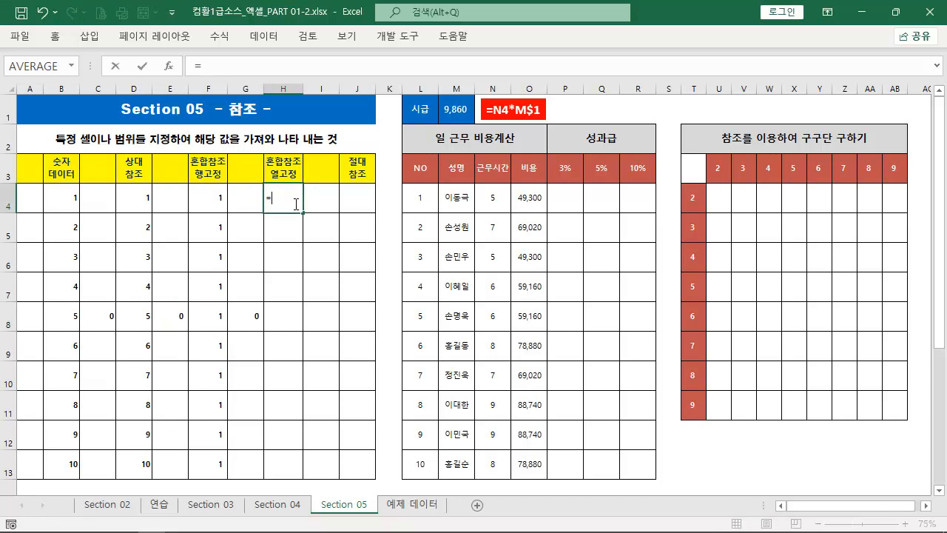
pyautogui.click(63, 207)
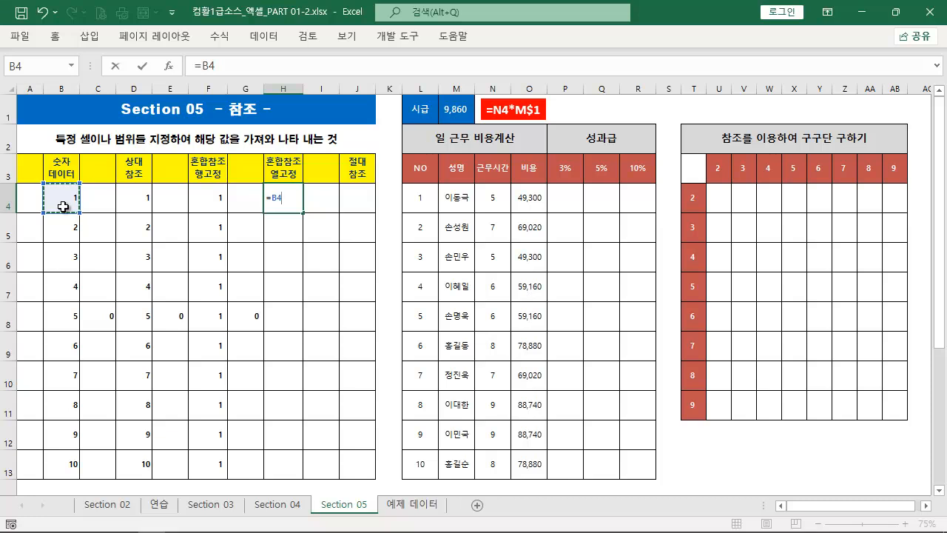
pyautogui.click(274, 200)
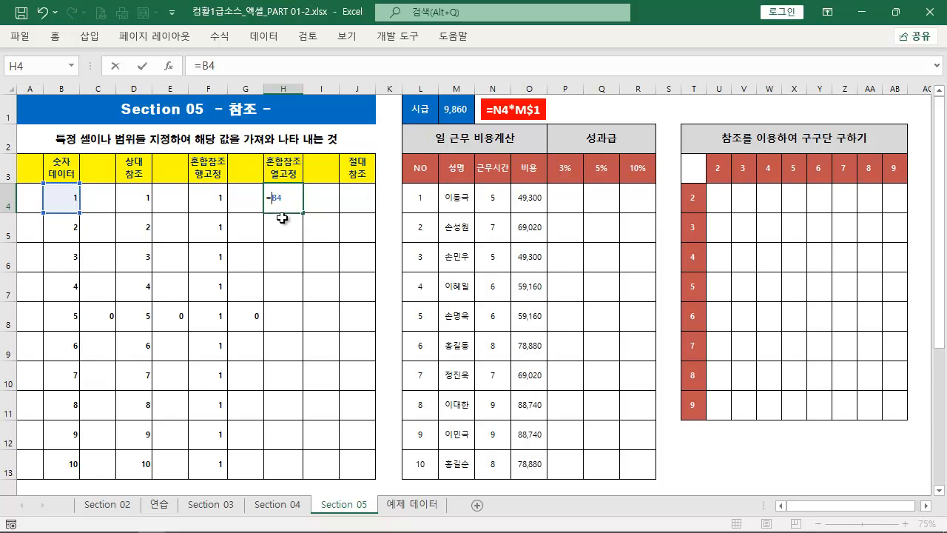
pyautogui.write('$')
pyautogui.press('Escape')
# Enter the relative reference formula =B4 in cell H4 of the column-fixed mixed reference column
pyautogui.write('=')
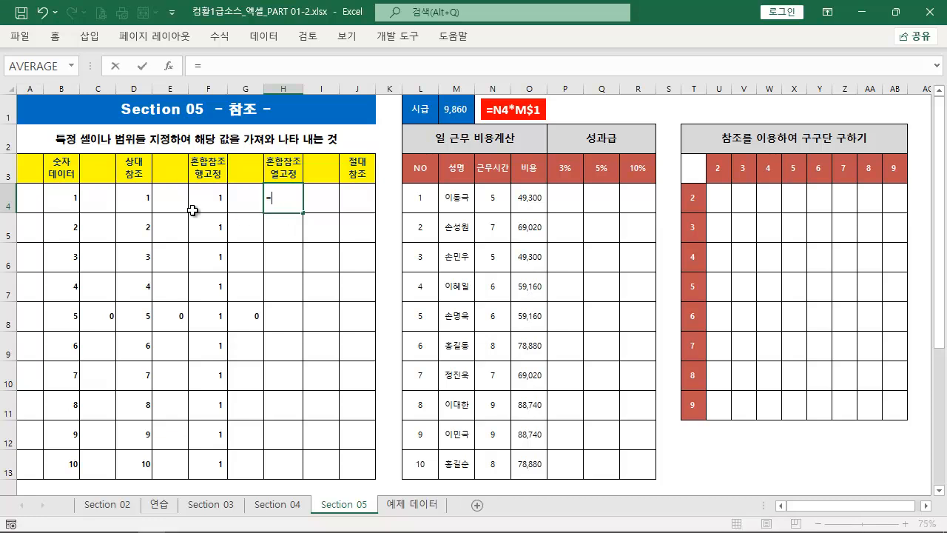
pyautogui.click(72, 203)
pyautogui.hotkey('ctrl', 'Return')
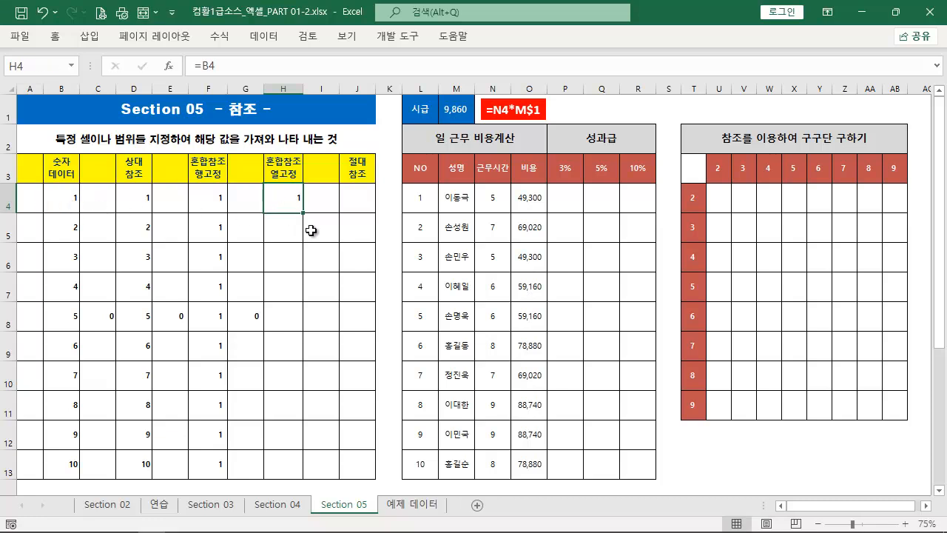
# Try filling the H4 formula one cell right into I4 and one cell left into G4, checking both references
pyautogui.moveTo(303, 213); pyautogui.dragTo(330, 213)
pyautogui.doubleClick(323, 210)
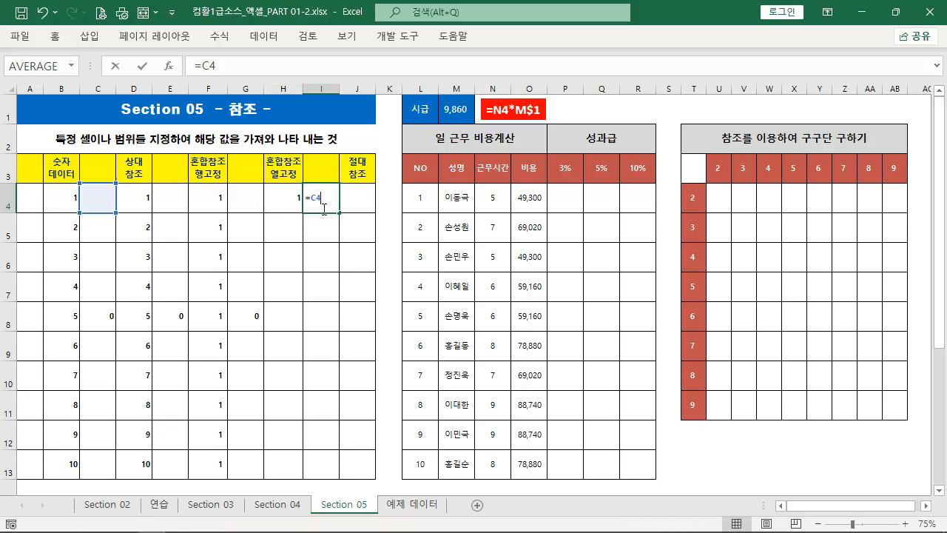
pyautogui.click(281, 205)
pyautogui.moveTo(302, 216); pyautogui.dragTo(247, 212)
pyautogui.doubleClick(247, 205)
pyautogui.press('Escape')
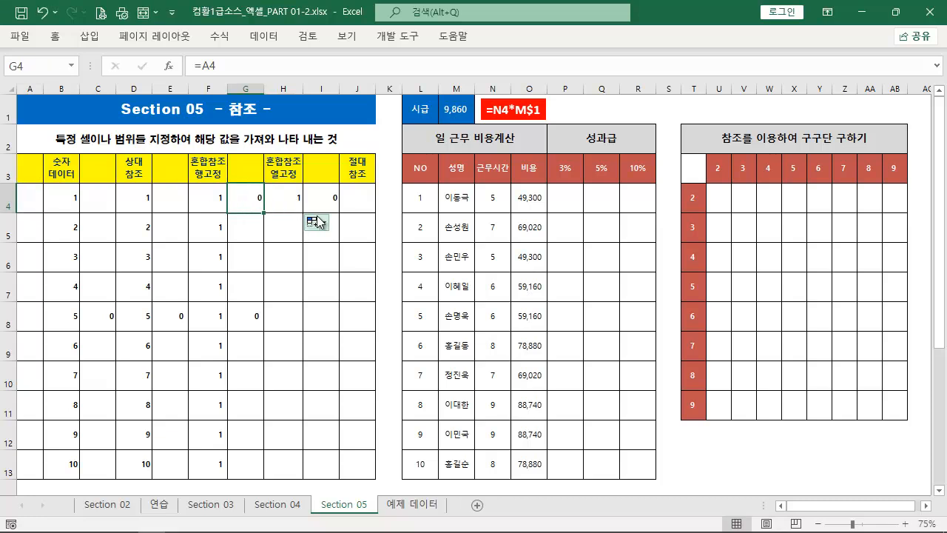
pyautogui.hotkey('ctrl', 'z')
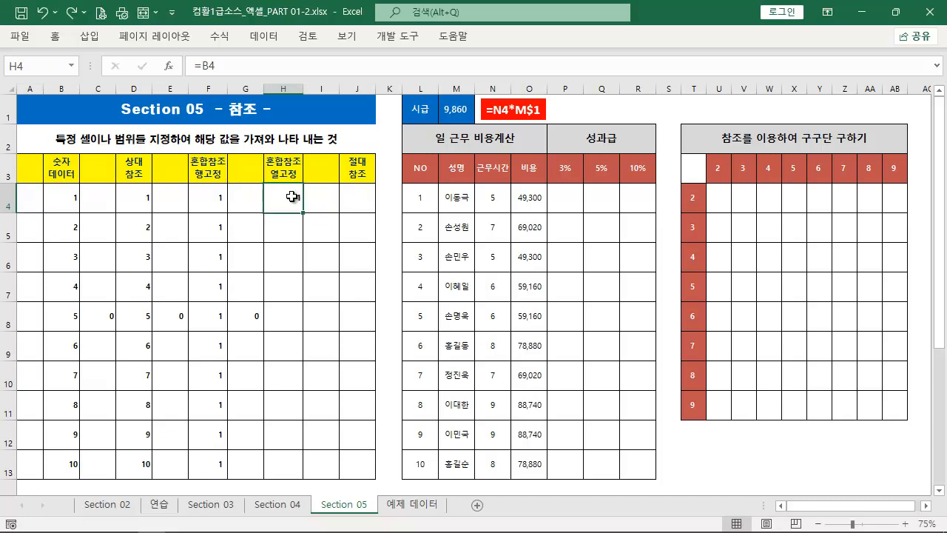
# Change the formula in H4 to =$B4, and fill it one cell right into I4 to check its reference
pyautogui.doubleClick(285, 198)
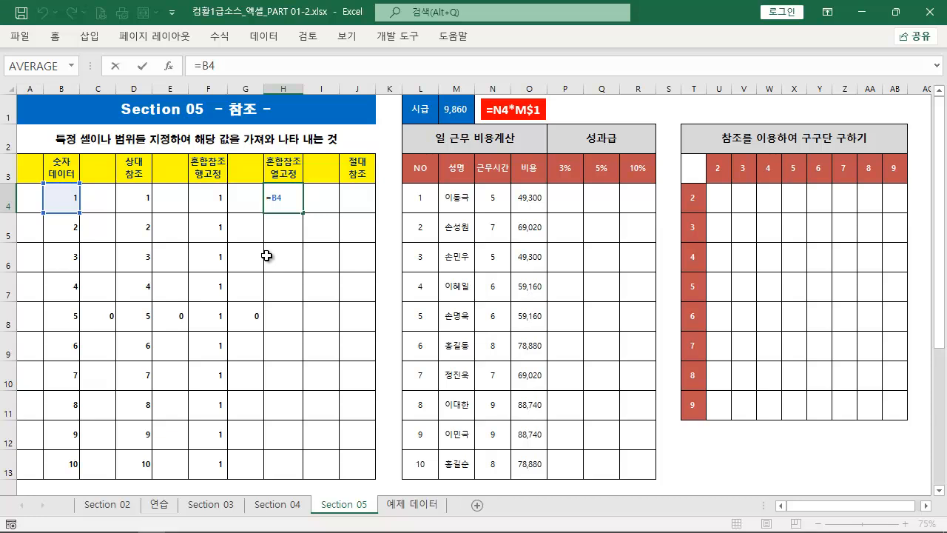
pyautogui.write('$')
pyautogui.hotkey('ctrl', 'Return')
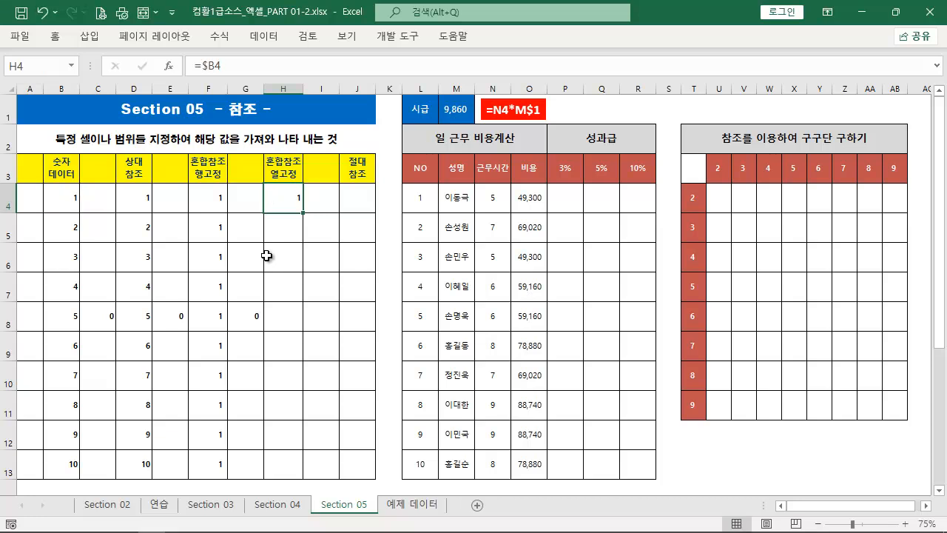
pyautogui.moveTo(305, 214); pyautogui.dragTo(342, 215)
pyautogui.doubleClick(326, 198)
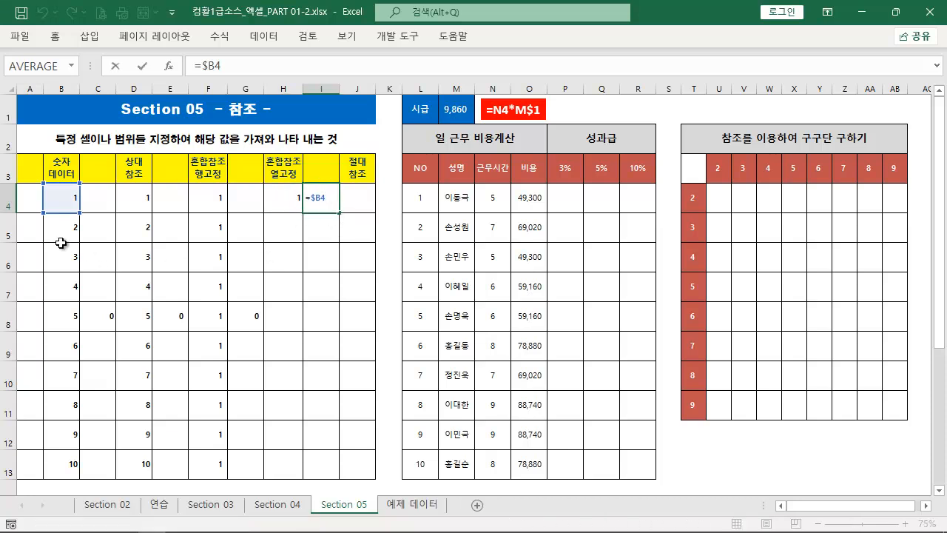
# Fill the H4 formula one cell left into G4 and check its reference
pyautogui.moveTo(83, 195)
pyautogui.mouseDown()
pyautogui.moveTo(296, 200)
pyautogui.moveTo(297, 215)
pyautogui.moveTo(247, 210)
pyautogui.mouseUp()
pyautogui.press('Escape')
pyautogui.click(298, 203)
pyautogui.doubleClick(243, 205)
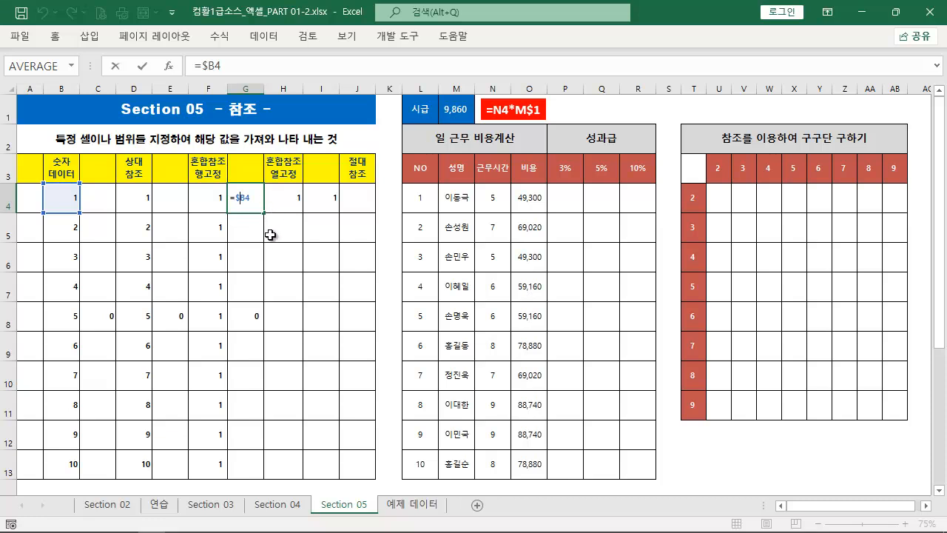
pyautogui.press('Escape')
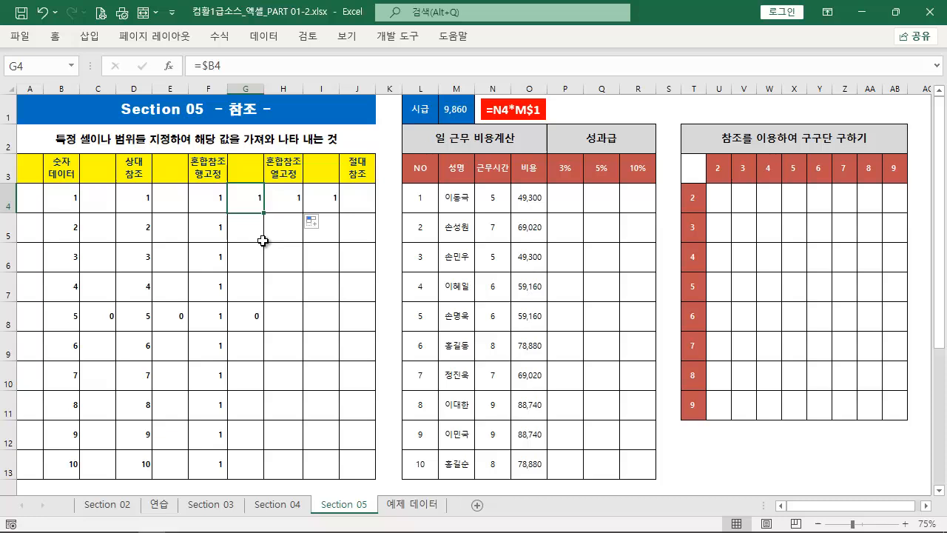
pyautogui.click(357, 202)
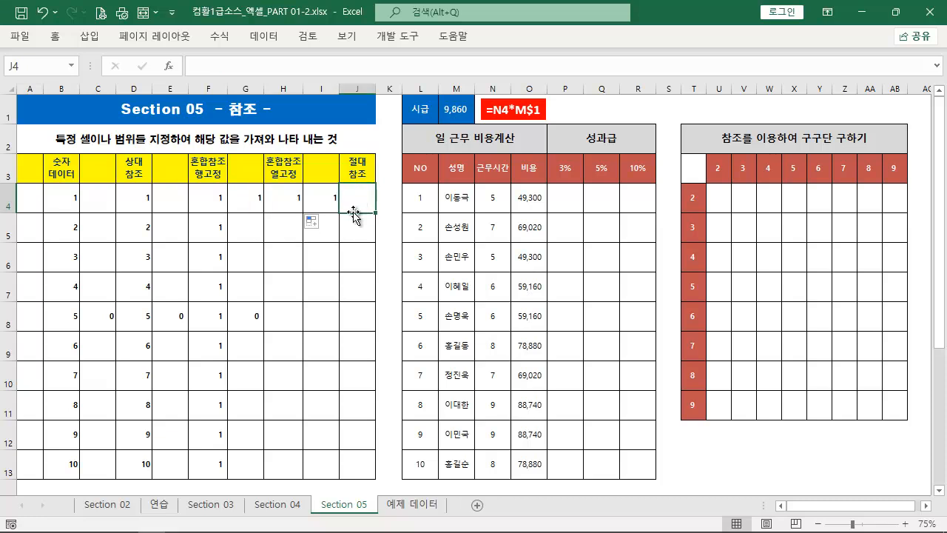
pyautogui.write('=')
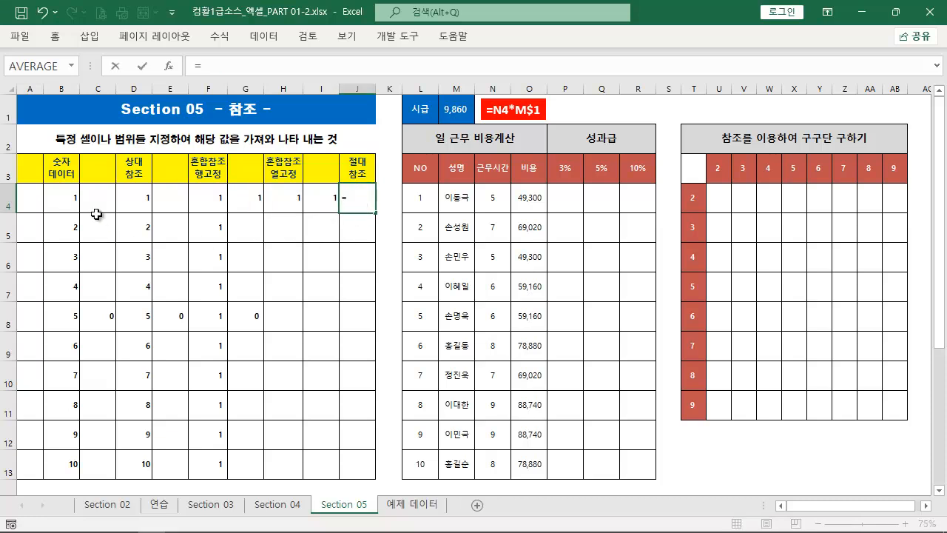
pyautogui.click(67, 199)
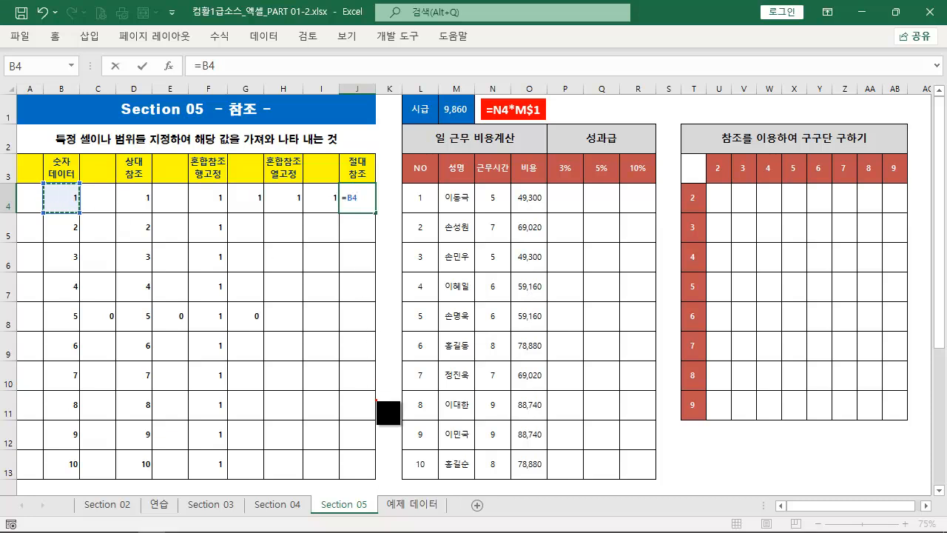
pyautogui.moveTo(374, 397); pyautogui.dragTo(375, 227)
pyautogui.moveTo(371, 124); pyautogui.dragTo(371, 169)
pyautogui.moveTo(469, 219); pyautogui.dragTo(398, 218)
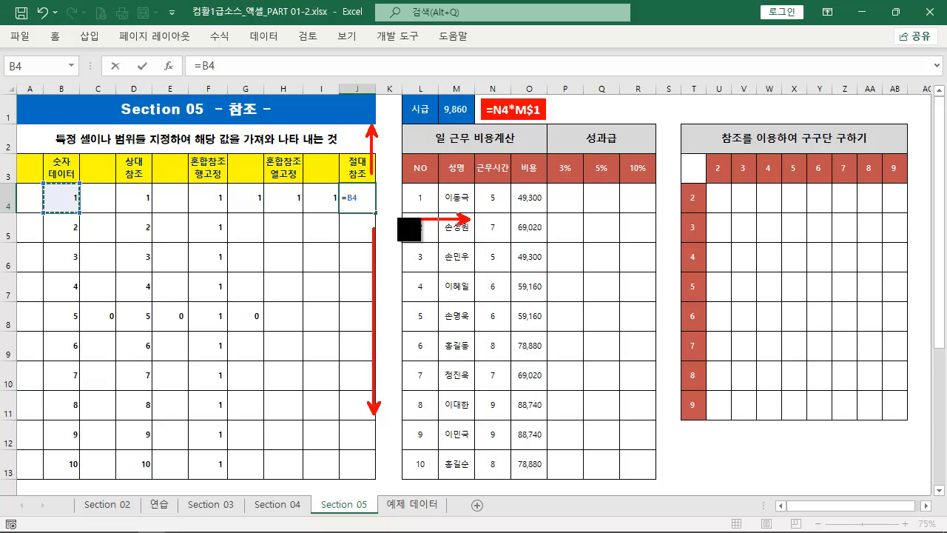
pyautogui.moveTo(265, 216); pyautogui.dragTo(323, 216)
pyautogui.press('Escape')
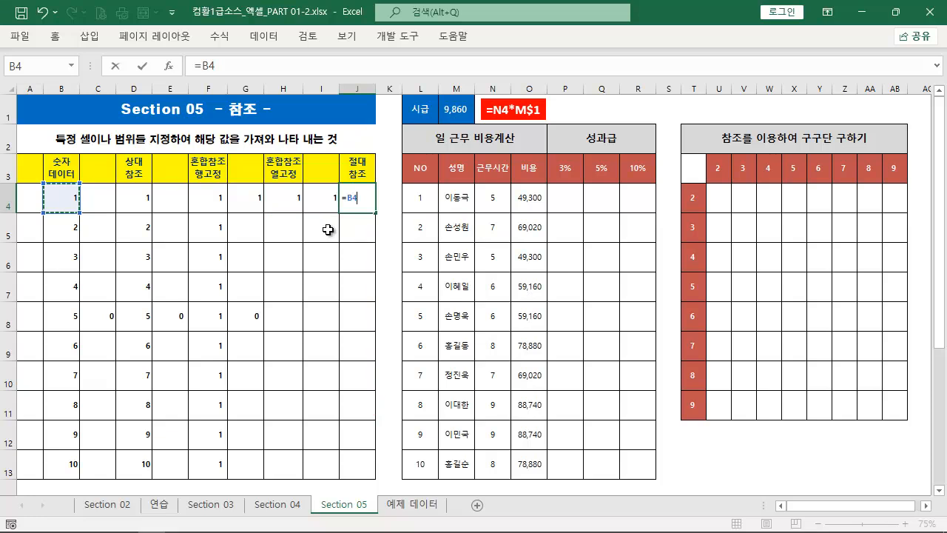
pyautogui.press('Escape')
# Enter the absolute reference formula =$B$8 in cell J8 of the 절대 참조 column
pyautogui.click(356, 318)
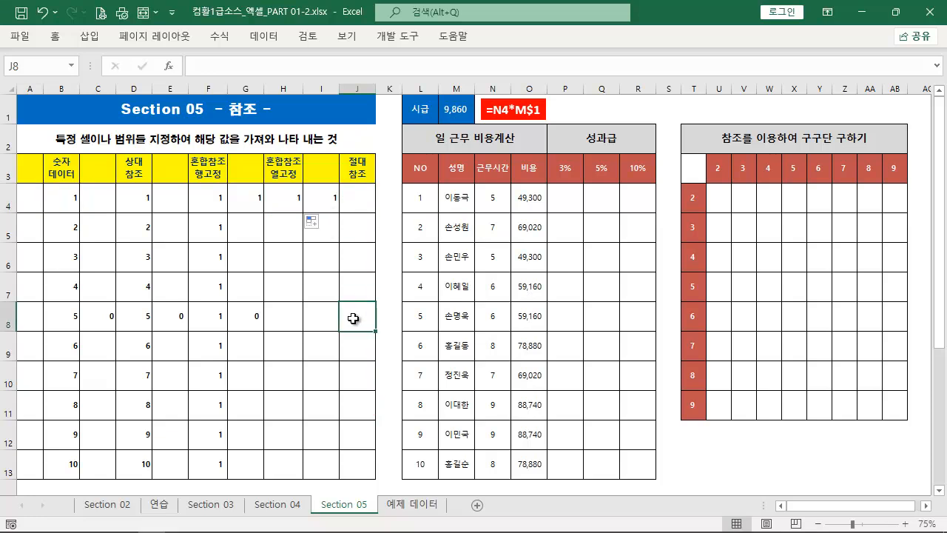
pyautogui.moveTo(59, 320); pyautogui.dragTo(354, 316)
pyautogui.click(354, 314)
pyautogui.write('=')
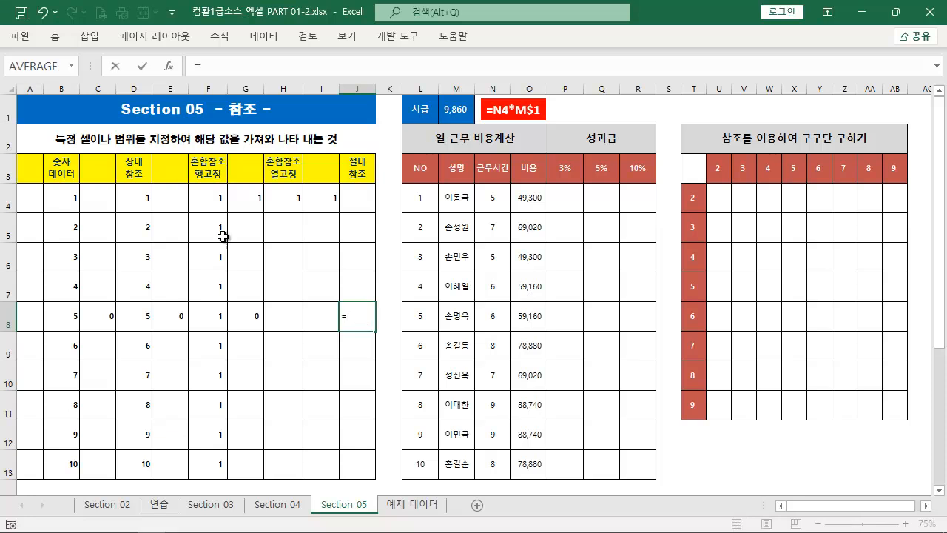
pyautogui.click(69, 316)
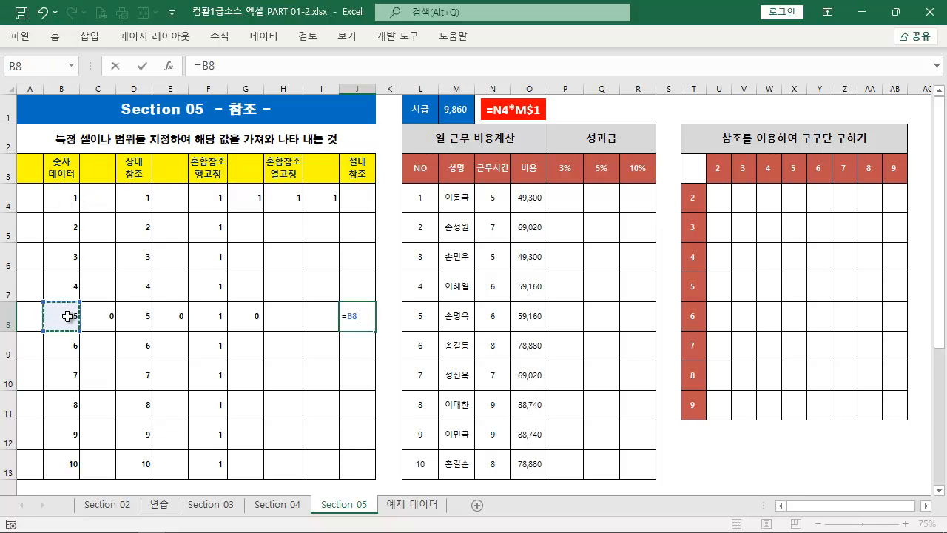
pyautogui.click(350, 316)
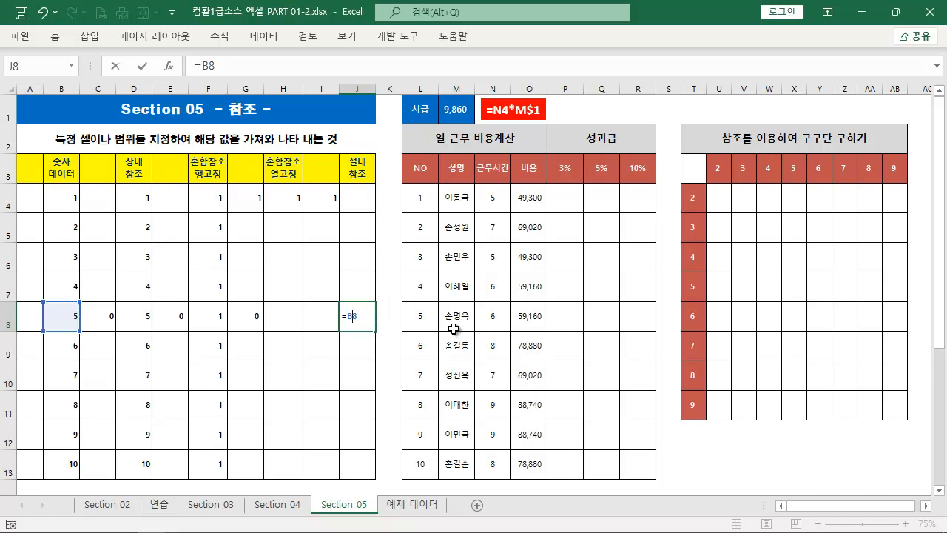
pyautogui.write('$B$')
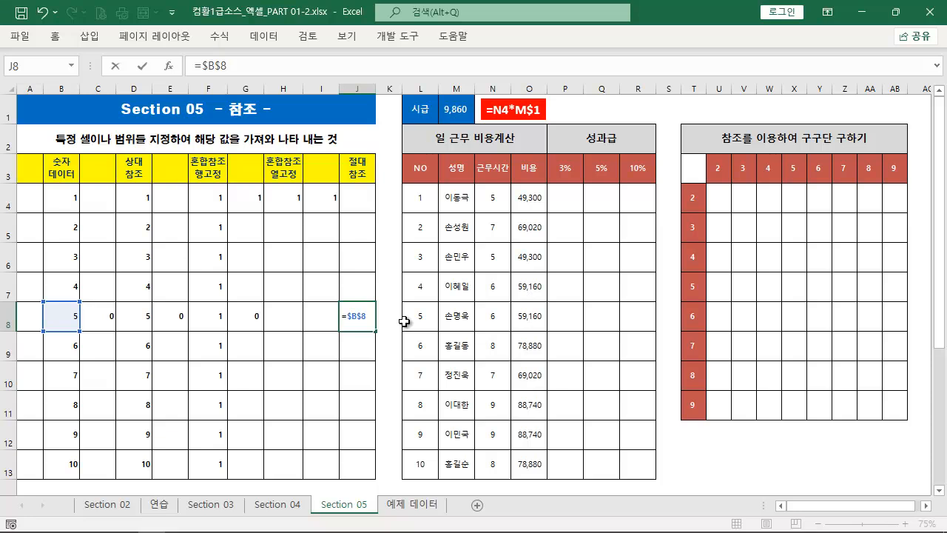
pyautogui.hotkey('ctrl', 'Return')
# Fill the J8 formula down to J13 and check the references in the copied cells
pyautogui.moveTo(375, 331); pyautogui.dragTo(374, 473)
pyautogui.doubleClick(359, 353)
pyautogui.doubleClick(360, 375)
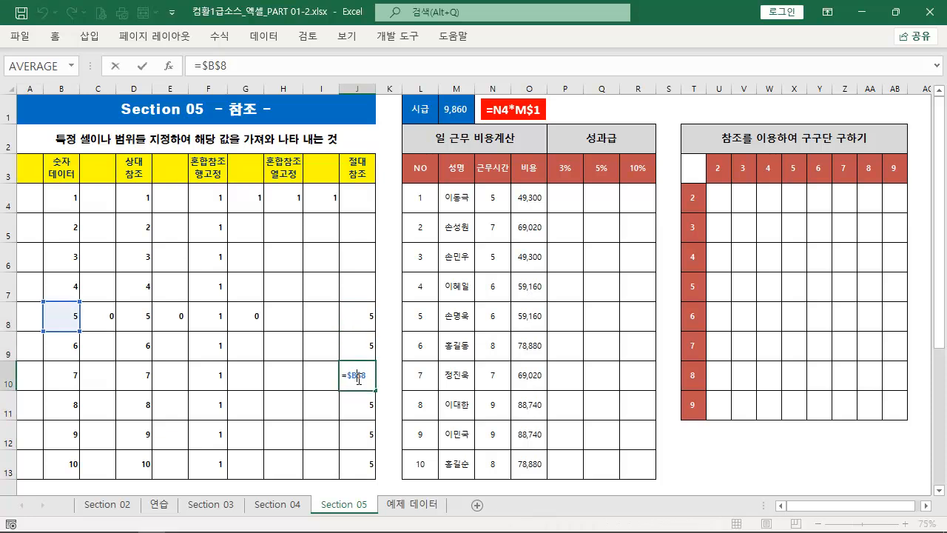
pyautogui.doubleClick(360, 407)
# Fill the J8 formula up to J4 and check the references in the copied cells
pyautogui.click(369, 322)
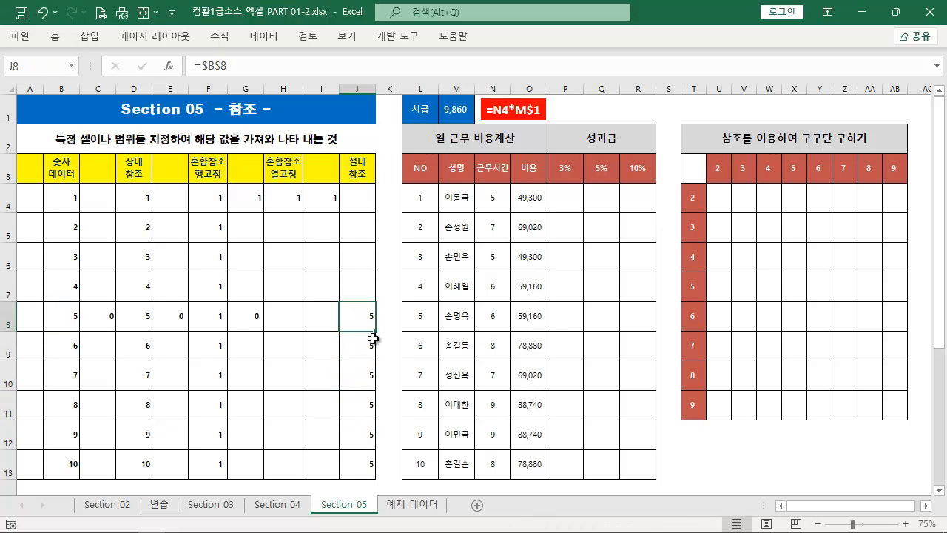
pyautogui.moveTo(375, 331); pyautogui.dragTo(382, 183)
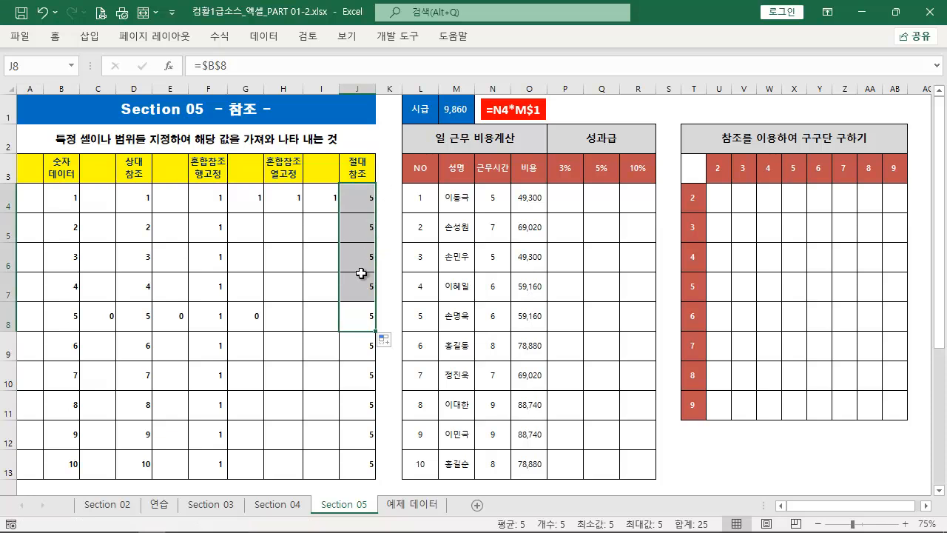
pyautogui.doubleClick(362, 252)
pyautogui.click(364, 228)
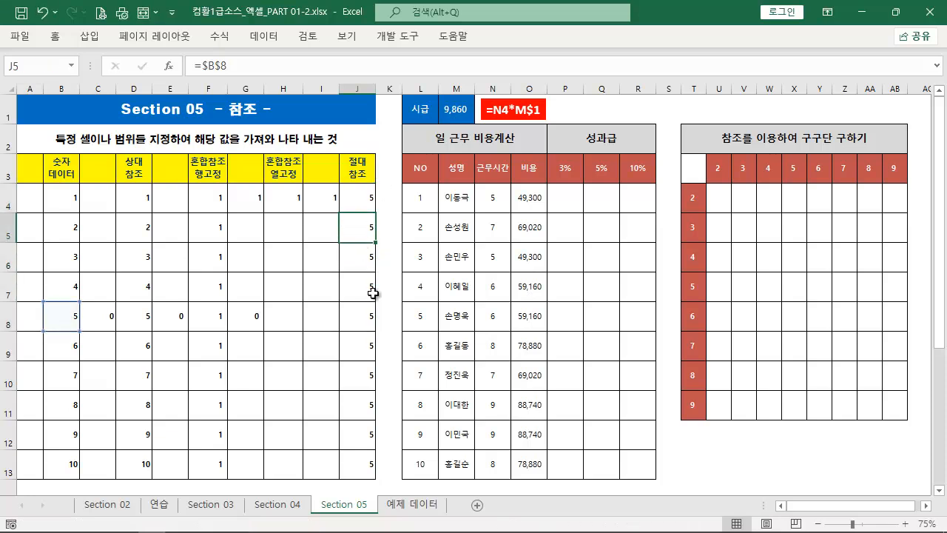
# Fill the J8 formula one cell left into I8 and one cell right into K8, checking both references
pyautogui.click(362, 321)
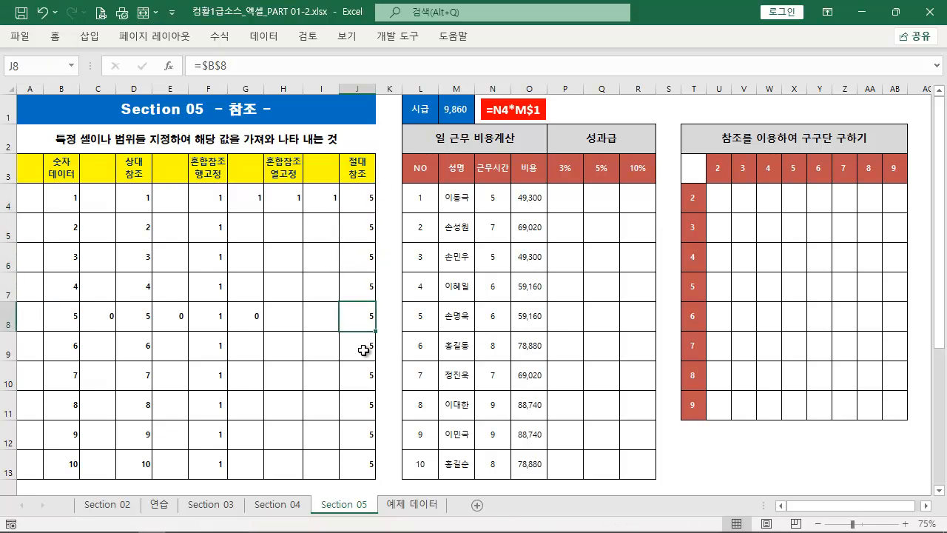
pyautogui.moveTo(376, 333); pyautogui.dragTo(294, 328)
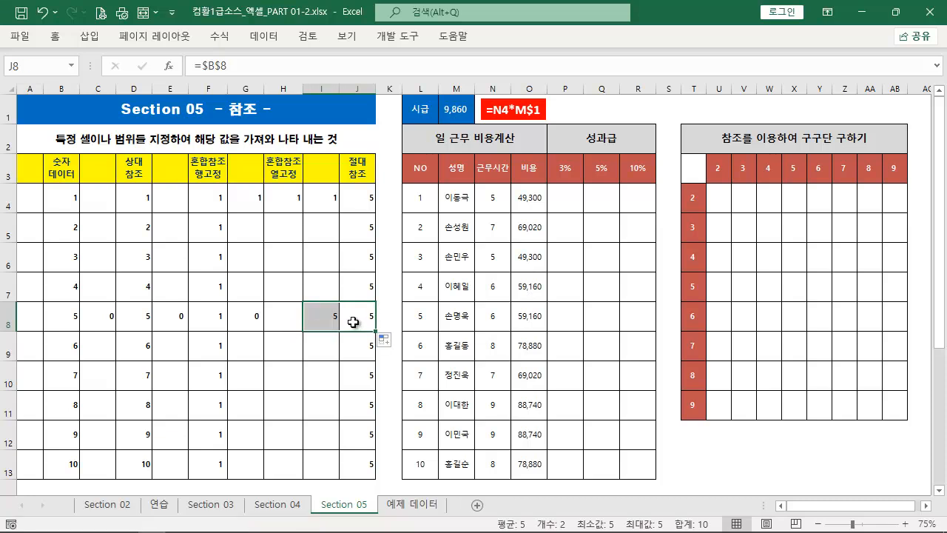
pyautogui.click(329, 322)
pyautogui.doubleClick(330, 322)
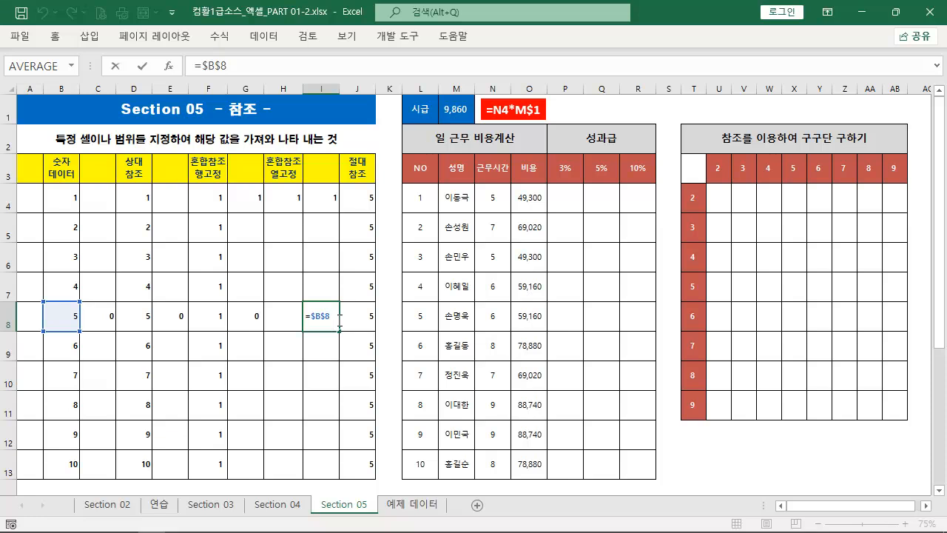
pyautogui.click(359, 323)
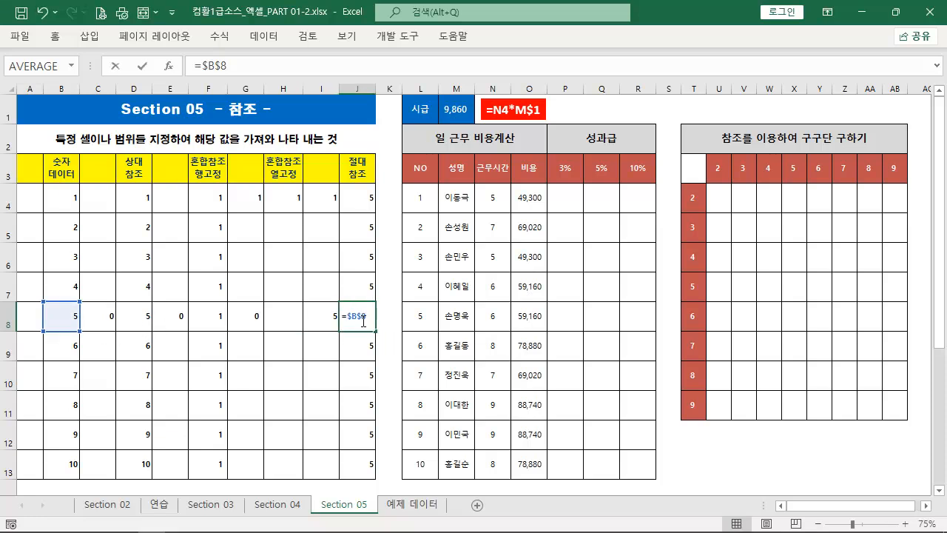
pyautogui.moveTo(375, 332); pyautogui.dragTo(393, 323)
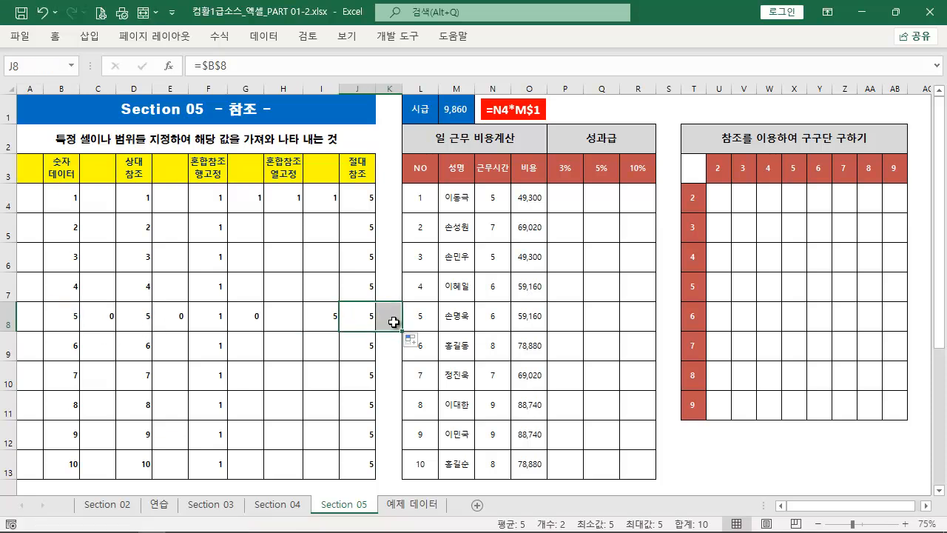
pyautogui.doubleClick(393, 323)
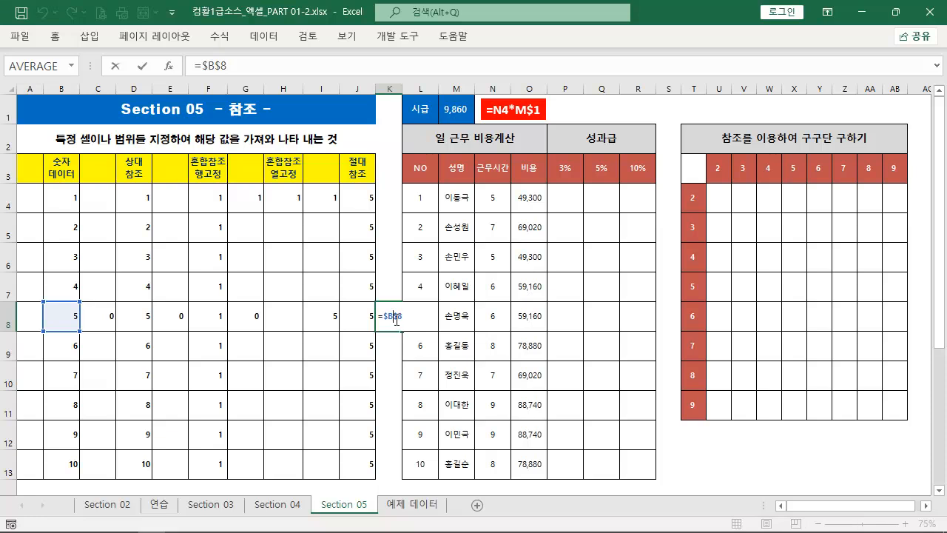
pyautogui.press('Escape')
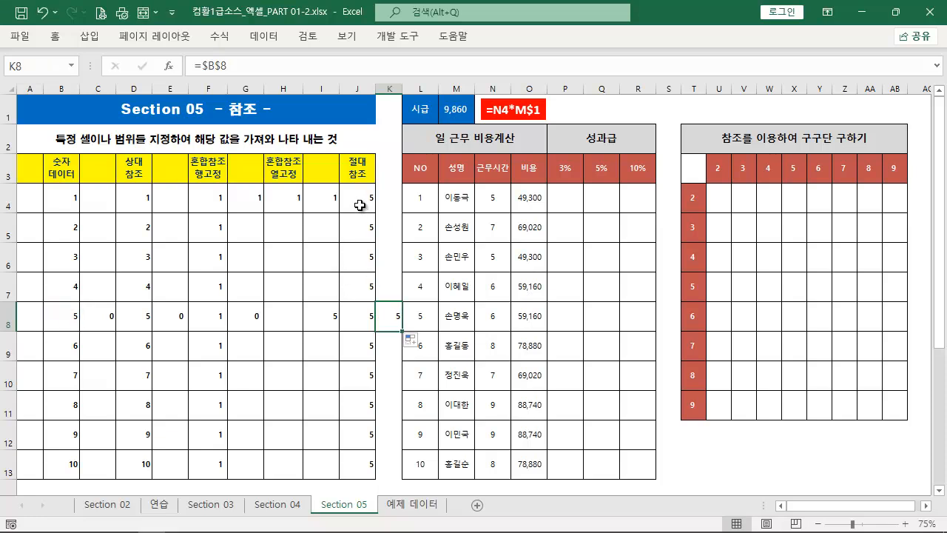
# Clear the absolute reference results from J4:J13 and the neighbouring cells I8 and K8
pyautogui.moveTo(360, 205); pyautogui.dragTo(375, 470)
pyautogui.press('Delete')
pyautogui.click(335, 315)
pyautogui.press('Delete')
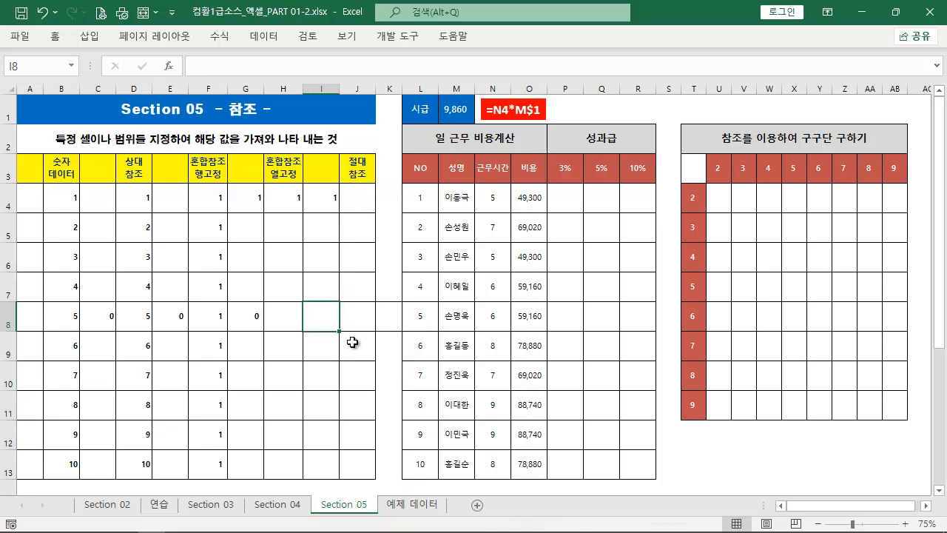
# Enter a reference to B8 in J8, cycling through the reference types and committing it as =$B$8
pyautogui.click(354, 318)
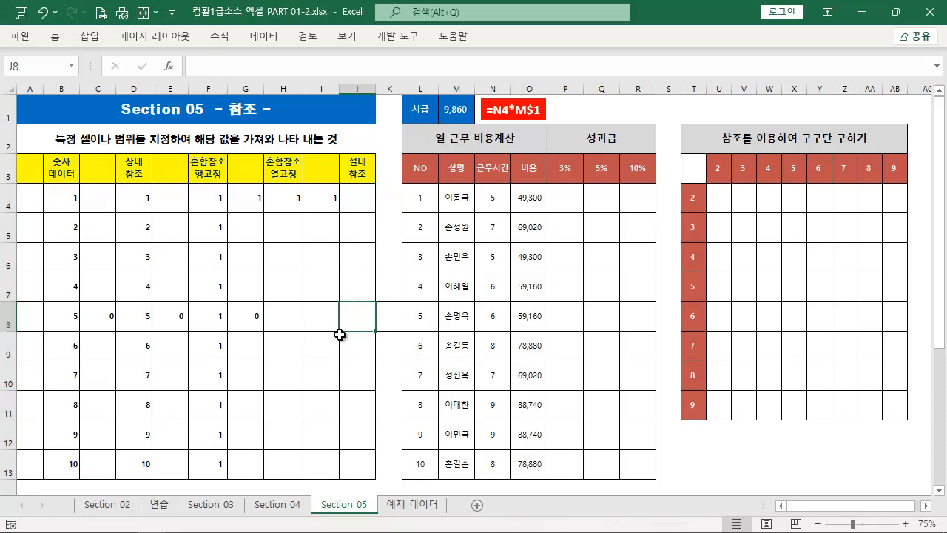
pyautogui.write('=')
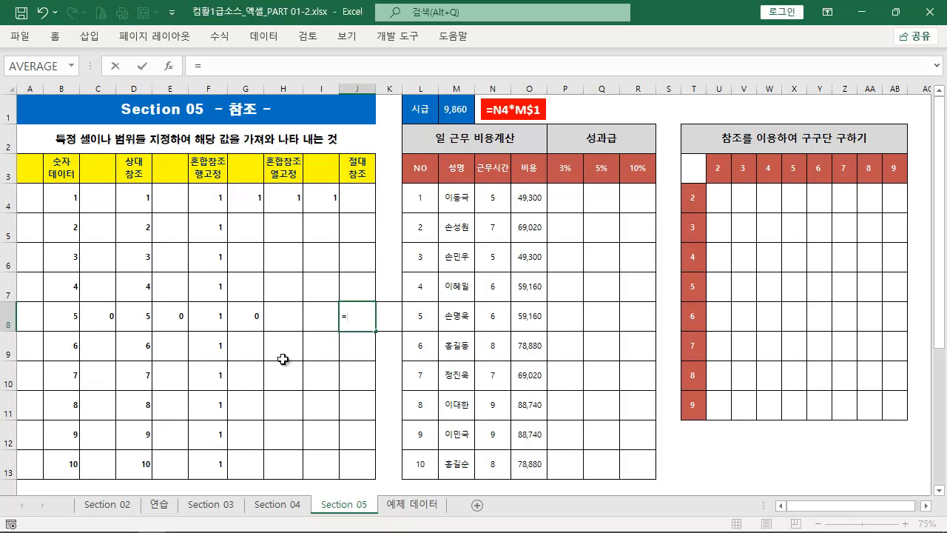
pyautogui.click(61, 314)
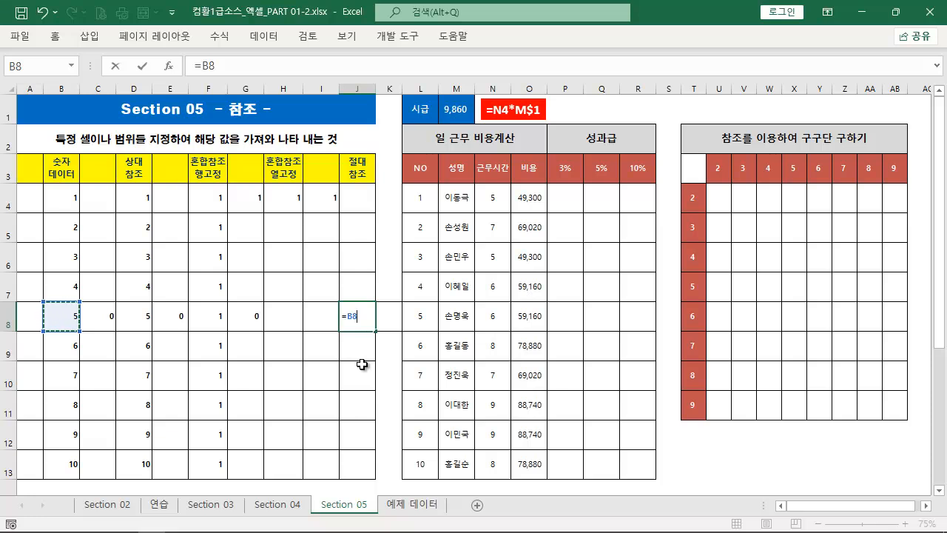
pyautogui.press('F4')
pyautogui.press('F4')
pyautogui.press('F4')
pyautogui.press('F4')
pyautogui.press('F4')
pyautogui.press('F4')
pyautogui.press('F4')
pyautogui.press('F4')
pyautogui.press('F4')
pyautogui.press('F4')
pyautogui.press('F4')
pyautogui.press('F4')
pyautogui.hotkey('ctrl', 'Return')
# Fill the J8 formula up to J4, down to J13, and one cell left into I8
pyautogui.moveTo(376, 331); pyautogui.dragTo(381, 197)
pyautogui.moveTo(375, 339); pyautogui.dragTo(377, 477)
pyautogui.click(359, 318)
pyautogui.moveTo(375, 331); pyautogui.dragTo(311, 329)
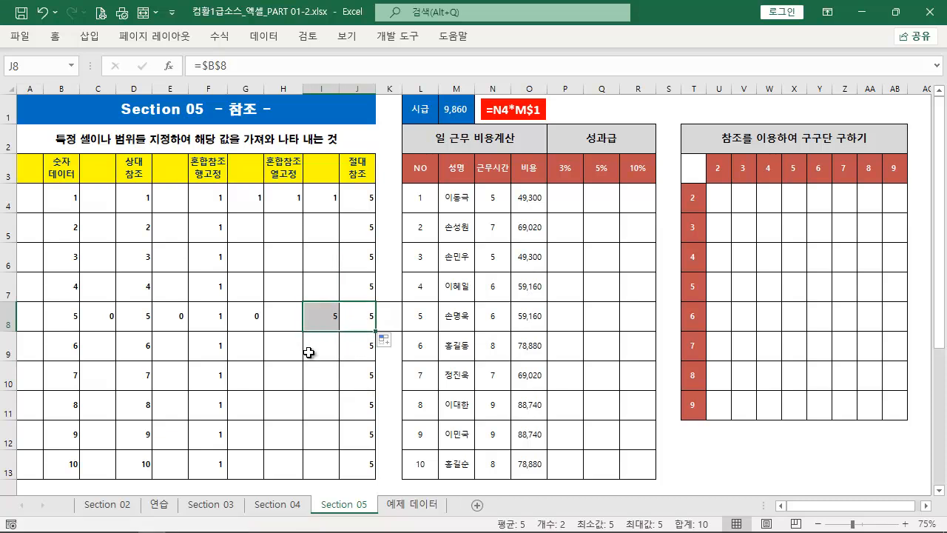
# Add a red text box reading =$B$8 above the 절대 참조 heading, matching the existing formula label
pyautogui.click(362, 196)
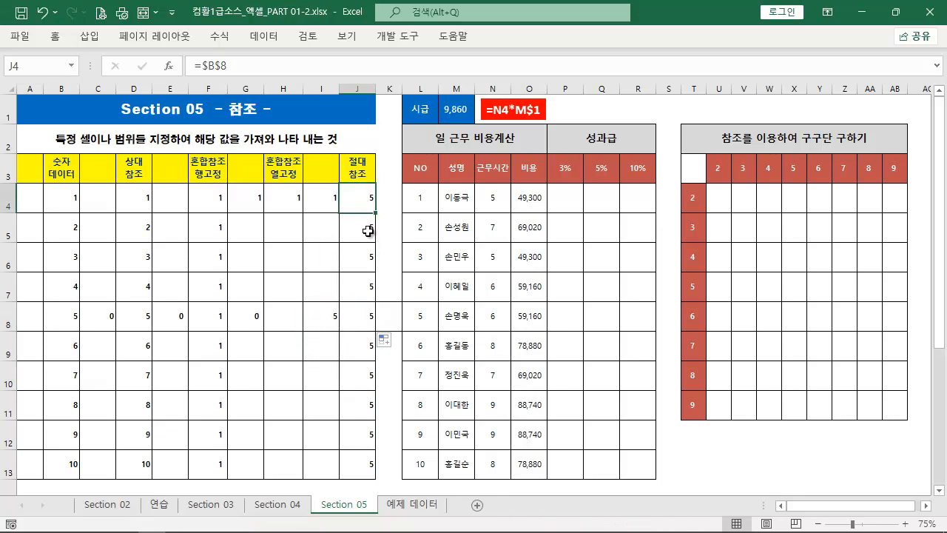
pyautogui.moveTo(263, 70); pyautogui.dragTo(175, 62)
pyautogui.hotkey('ctrl', 'c')
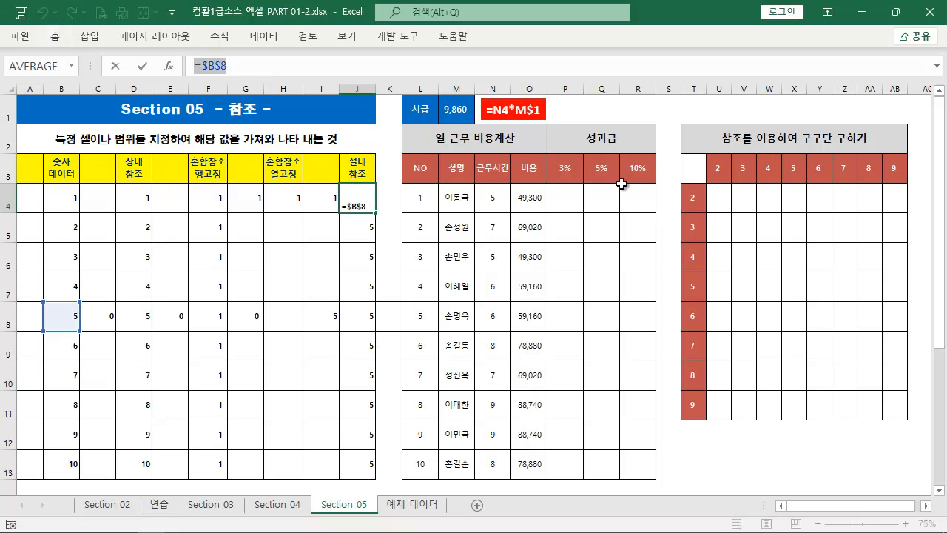
pyautogui.press('Escape')
pyautogui.click(542, 127)
pyautogui.moveTo(543, 127); pyautogui.dragTo(389, 128)
pyautogui.hotkey('ctrl', 'v')
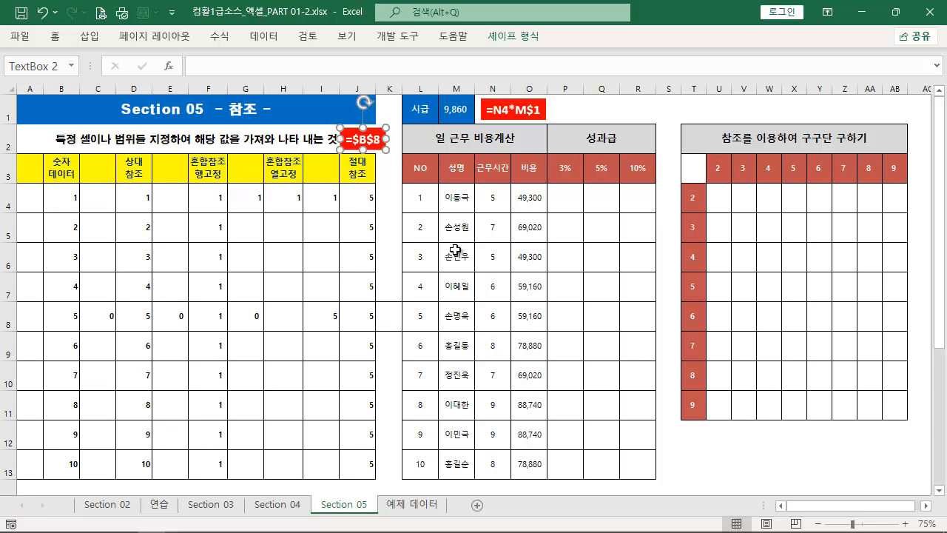
pyautogui.click(339, 287)
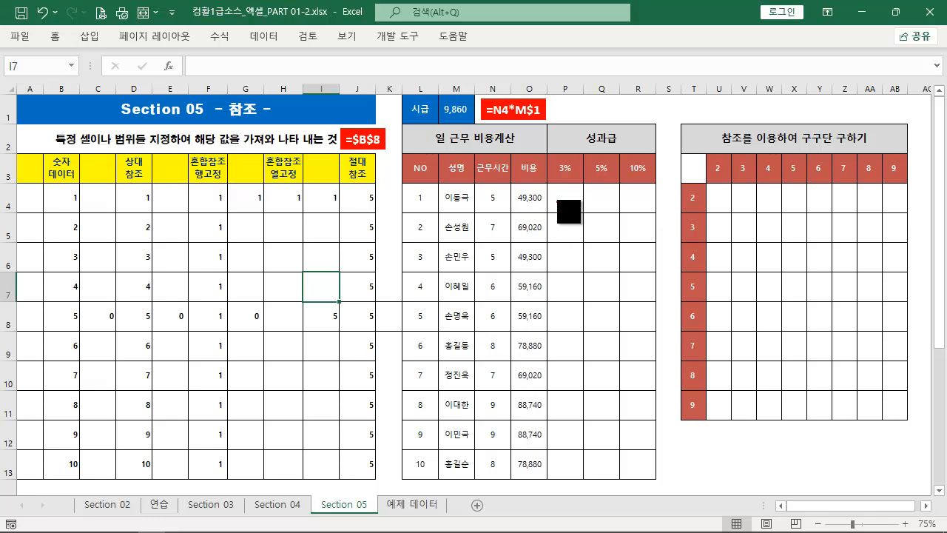
# Enter the relative-reference formula =O4*P3 in P4 to calculate the first 3% bonus
pyautogui.moveTo(552, 184); pyautogui.dragTo(582, 211)
pyautogui.moveTo(511, 193); pyautogui.dragTo(547, 204)
pyautogui.press('Escape')
pyautogui.click(563, 201)
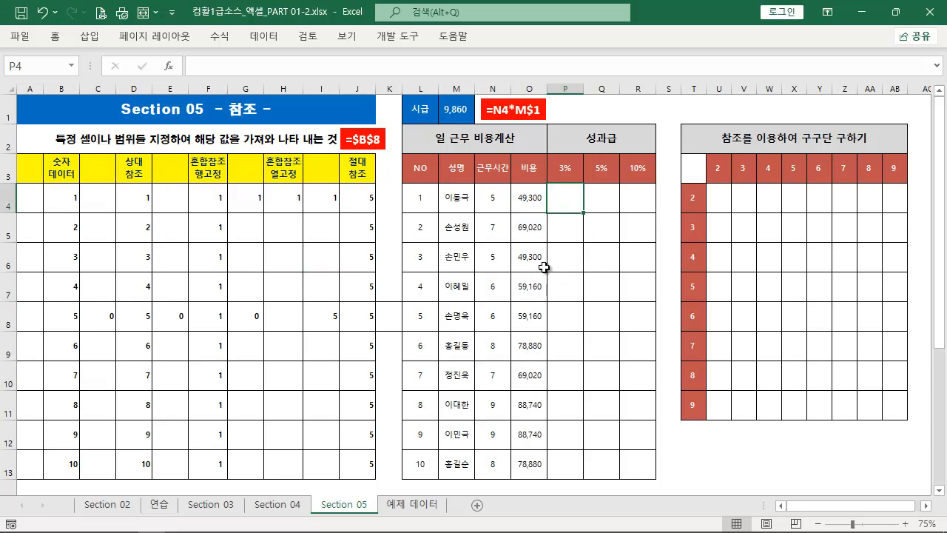
pyautogui.write('=')
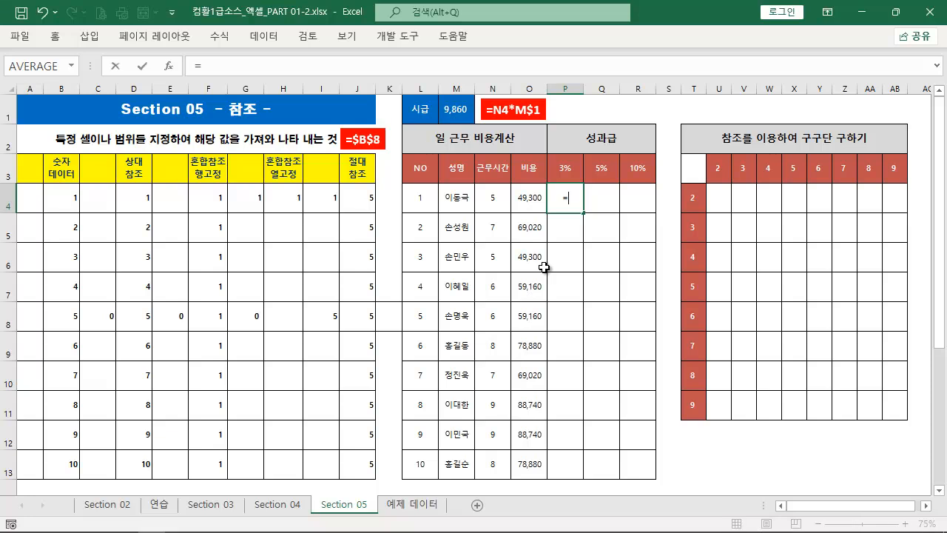
pyautogui.click(540, 201)
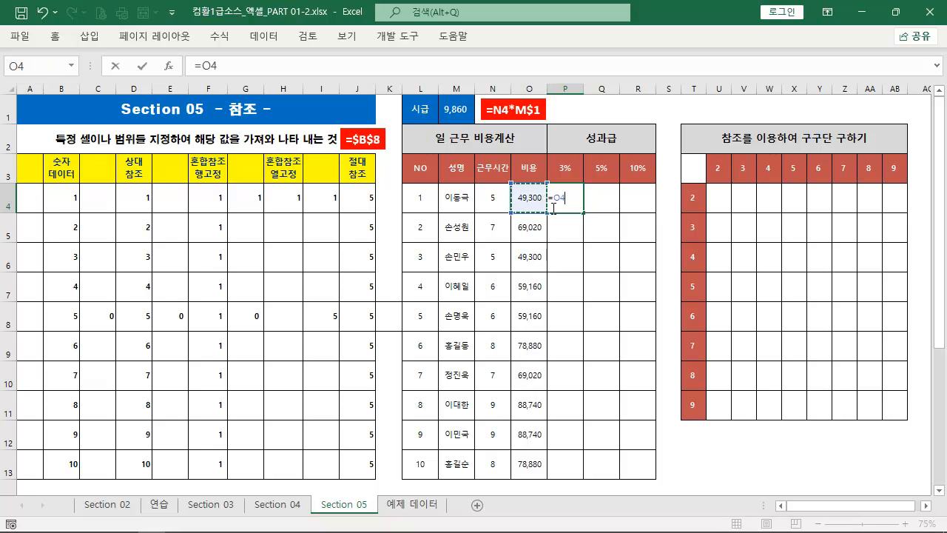
pyautogui.click(567, 169)
pyautogui.hotkey('ctrl', 'Return')
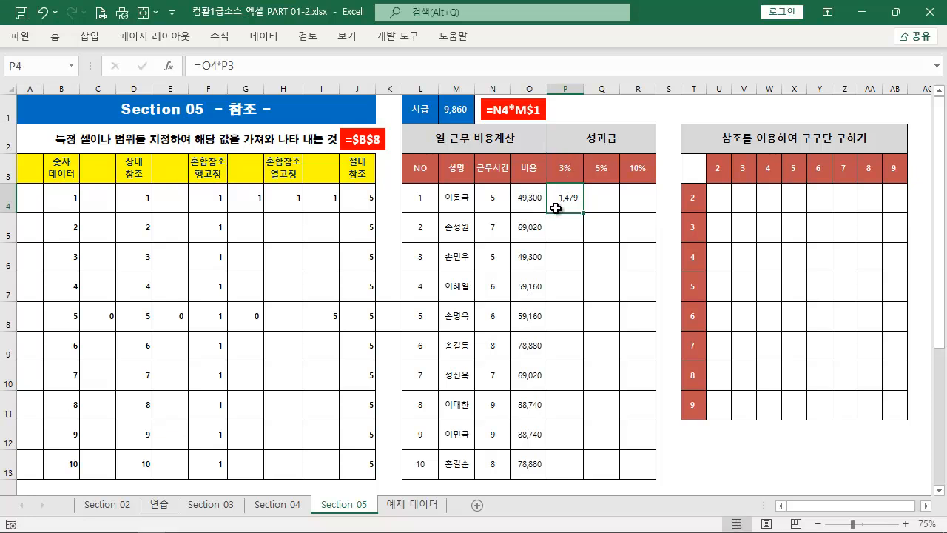
# Mark the bonus cells around P4 and the rightward and downward fill directions in red screen ink, and clear the marks
pyautogui.hotkey('ctrl', '2')
pyautogui.moveTo(586, 183)
pyautogui.mouseDown()
pyautogui.moveTo(618, 214)
pyautogui.moveTo(654, 213)
pyautogui.mouseUp()
pyautogui.moveTo(550, 217)
pyautogui.mouseDown()
pyautogui.moveTo(578, 241)
pyautogui.moveTo(628, 251)
pyautogui.moveTo(619, 241)
pyautogui.mouseUp()
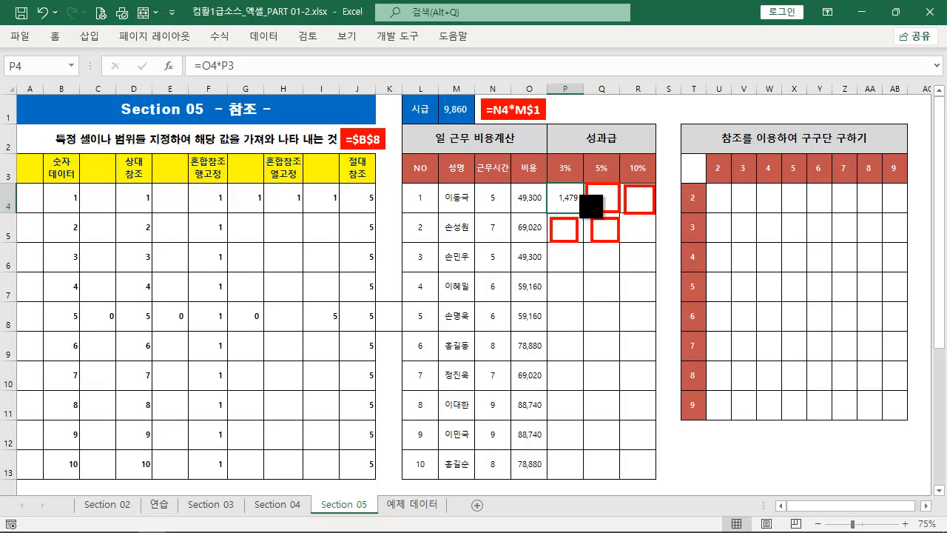
pyautogui.moveTo(590, 164); pyautogui.dragTo(576, 191)
pyautogui.moveTo(648, 220); pyautogui.dragTo(574, 221)
pyautogui.moveTo(651, 468); pyautogui.dragTo(670, 340)
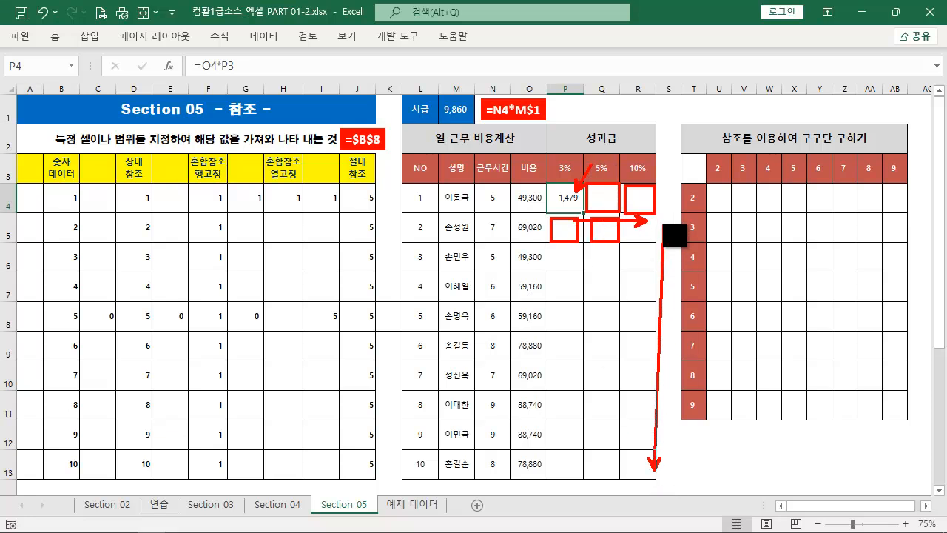
pyautogui.press('Escape')
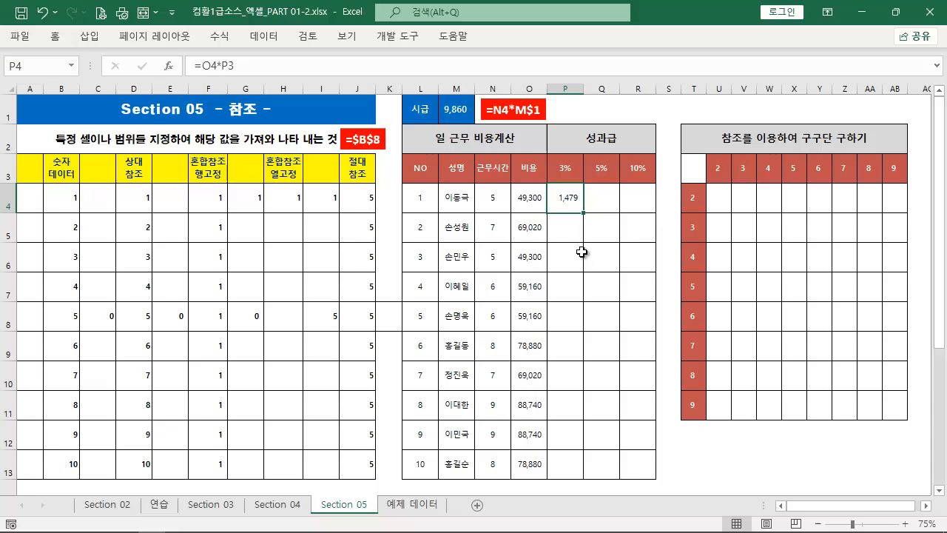
# Fill the P4 formula across and down through P4:R13, and try auto-fitting column Q's width before undoing it
pyautogui.doubleClick(581, 201)
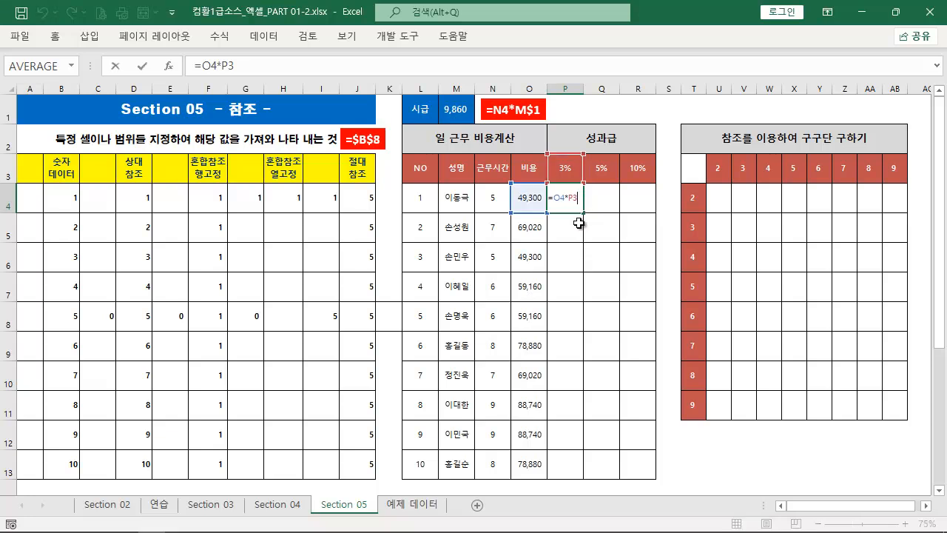
pyautogui.hotkey('ctrl', 'Return')
pyautogui.moveTo(584, 213); pyautogui.dragTo(654, 216)
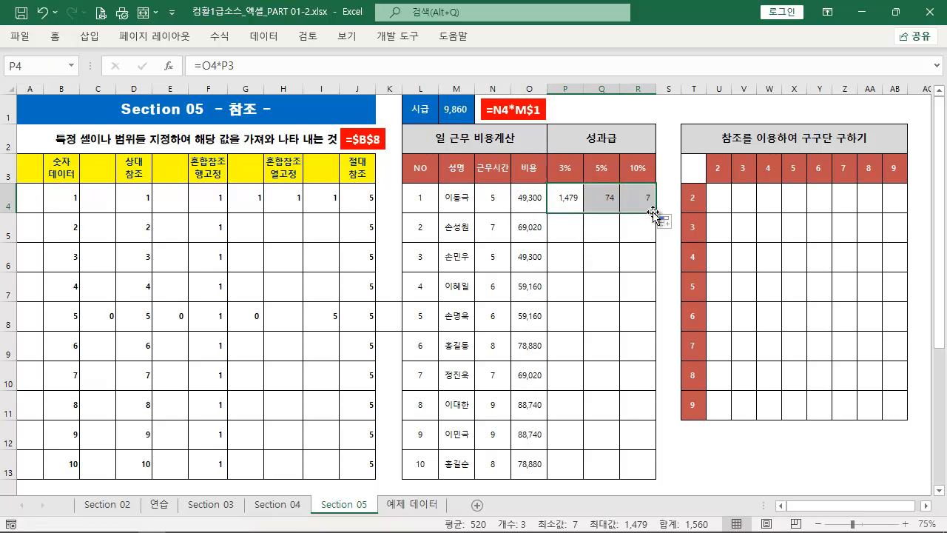
pyautogui.click(660, 201)
pyautogui.moveTo(555, 200); pyautogui.dragTo(623, 472)
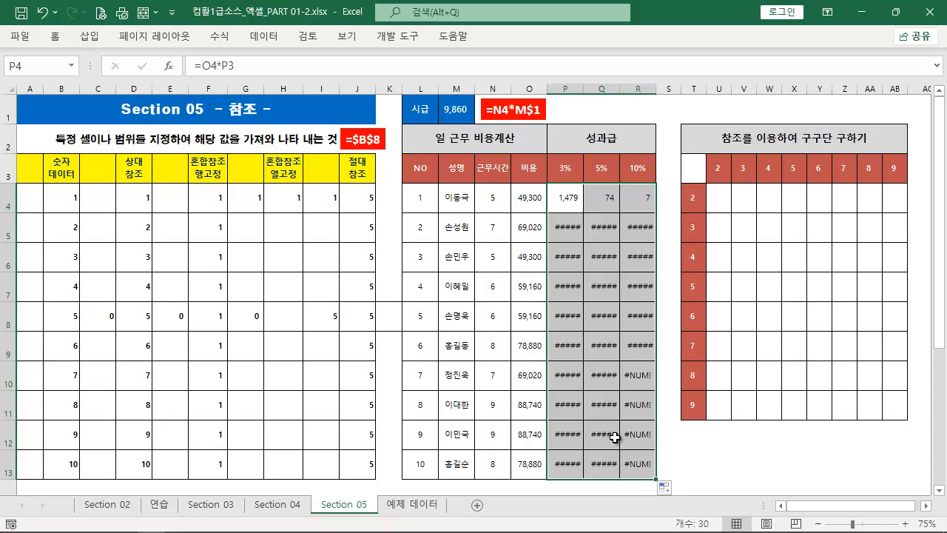
pyautogui.doubleClick(622, 90)
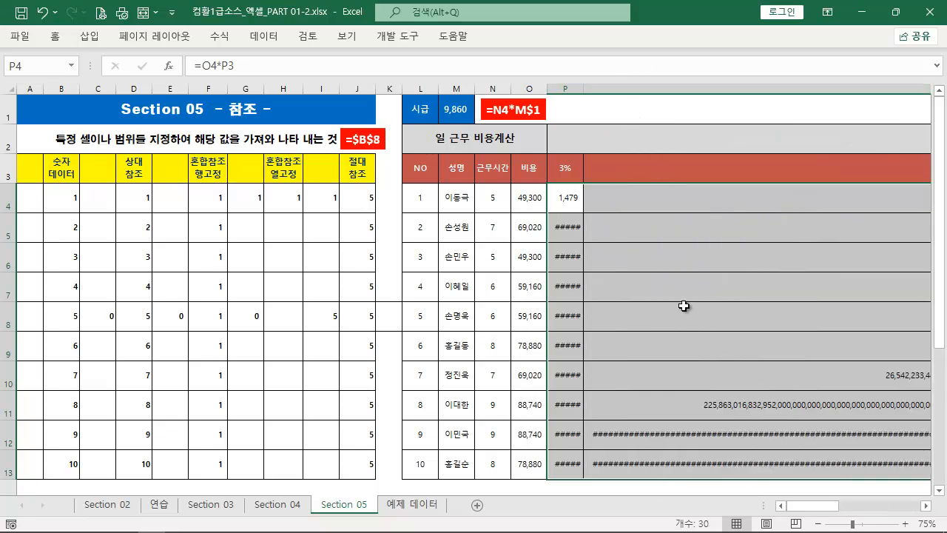
pyautogui.hotkey('ctrl', 'z')
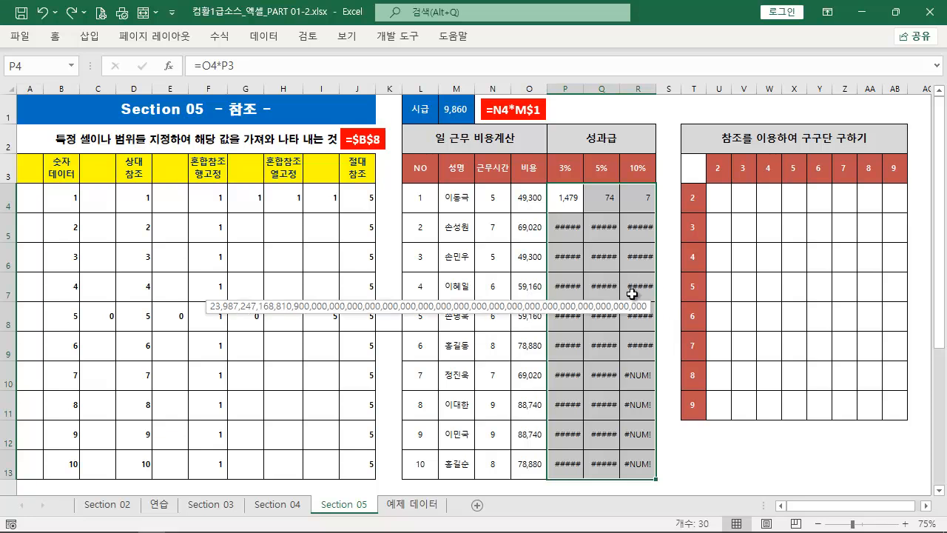
# Examine the shifted references in Q7's filled formula, and clear the bonus results from P4:R13
pyautogui.doubleClick(597, 290)
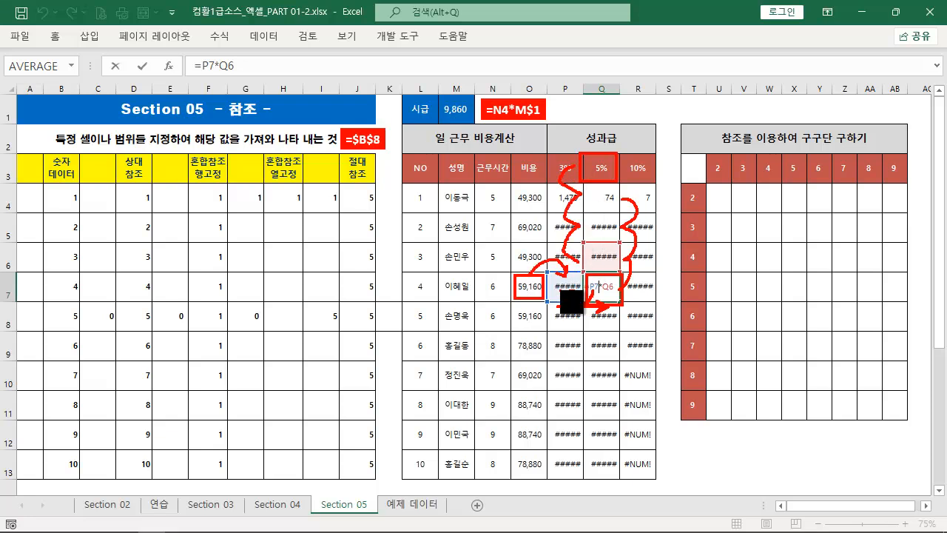
pyautogui.hotkey('ctrl', 'Return')
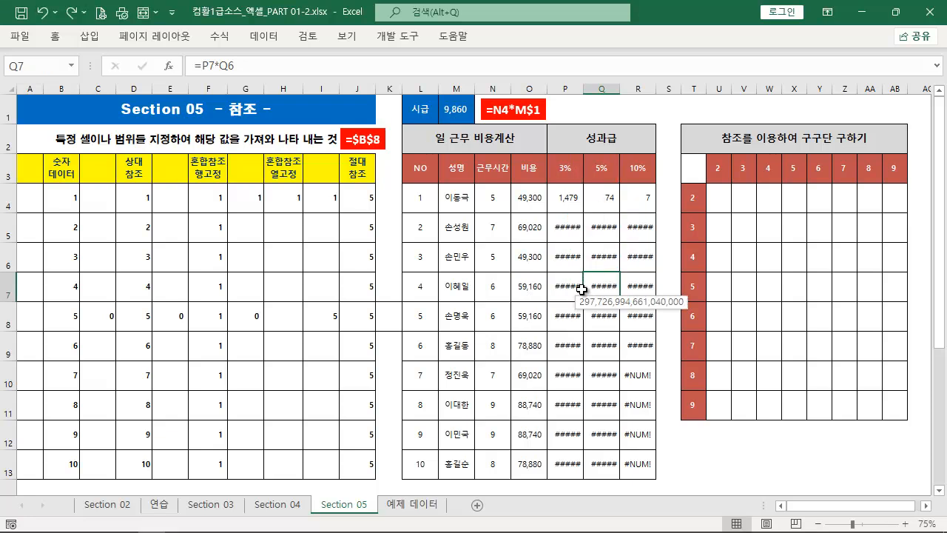
pyautogui.moveTo(574, 205); pyautogui.dragTo(618, 454)
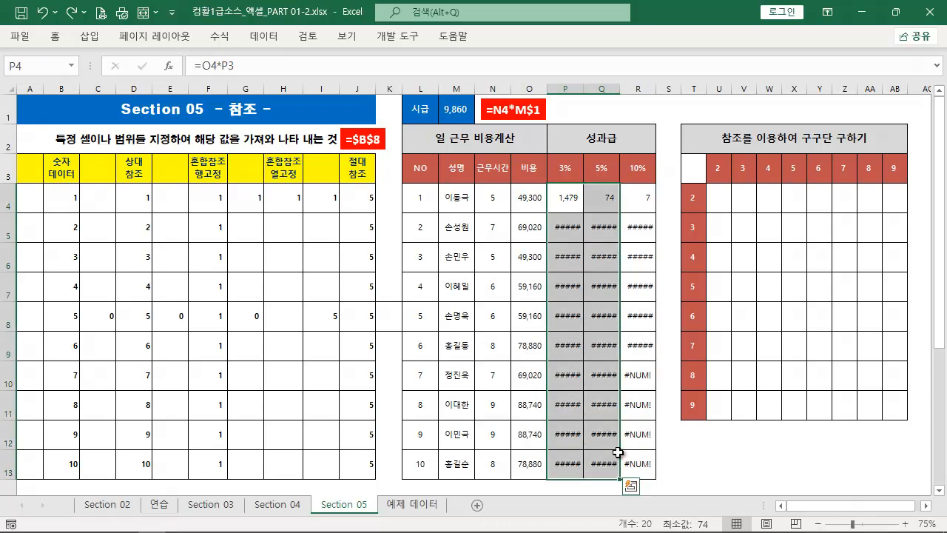
pyautogui.keyDown('shift'); pyautogui.click(637, 464); pyautogui.keyUp('shift')
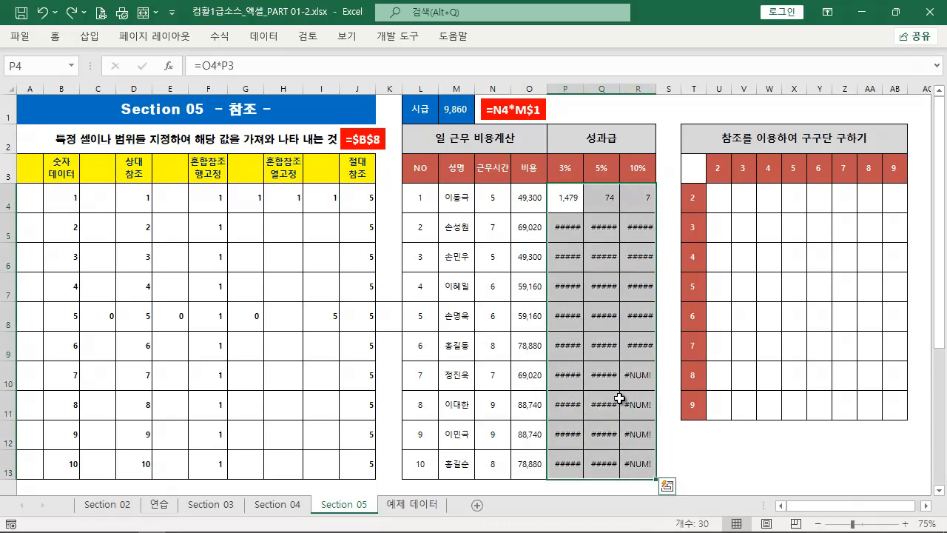
pyautogui.press('Delete')
# Enter the relative reference =O4 in P4, marking the reference and the downward fill direction on screen
pyautogui.click(567, 196)
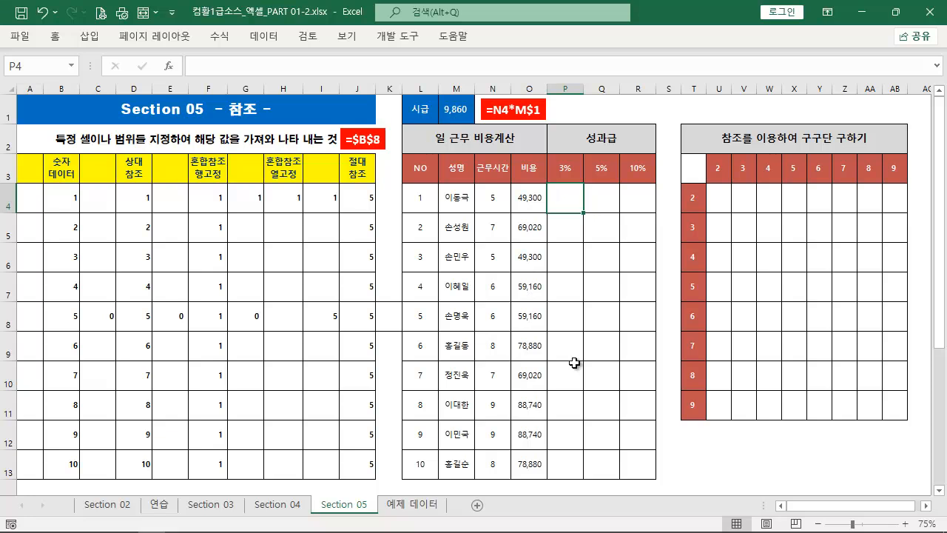
pyautogui.write('=')
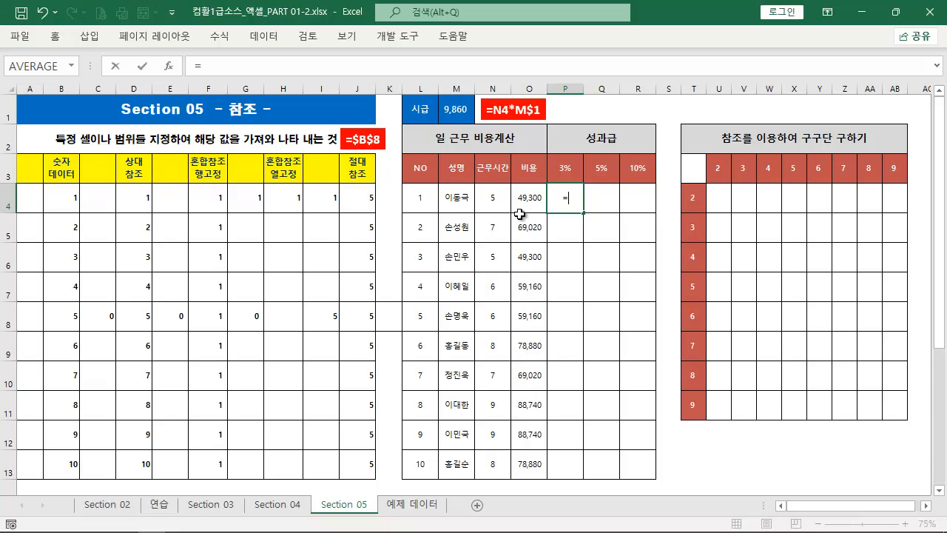
pyautogui.click(532, 196)
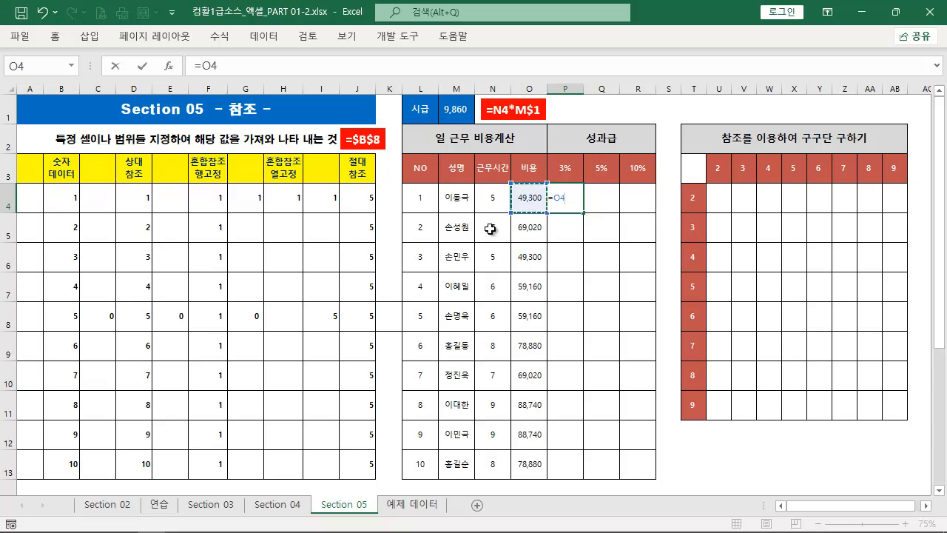
pyautogui.hotkey('ctrl', '2')
pyautogui.moveTo(550, 187); pyautogui.dragTo(570, 211)
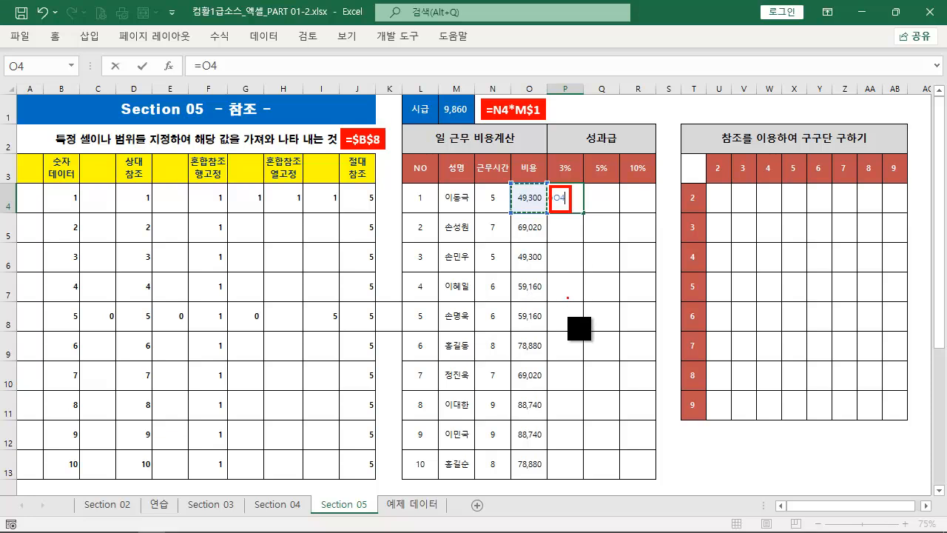
pyautogui.moveTo(583, 442); pyautogui.dragTo(581, 213)
pyautogui.press('Escape')
pyautogui.press('Return')
pyautogui.click(579, 199)
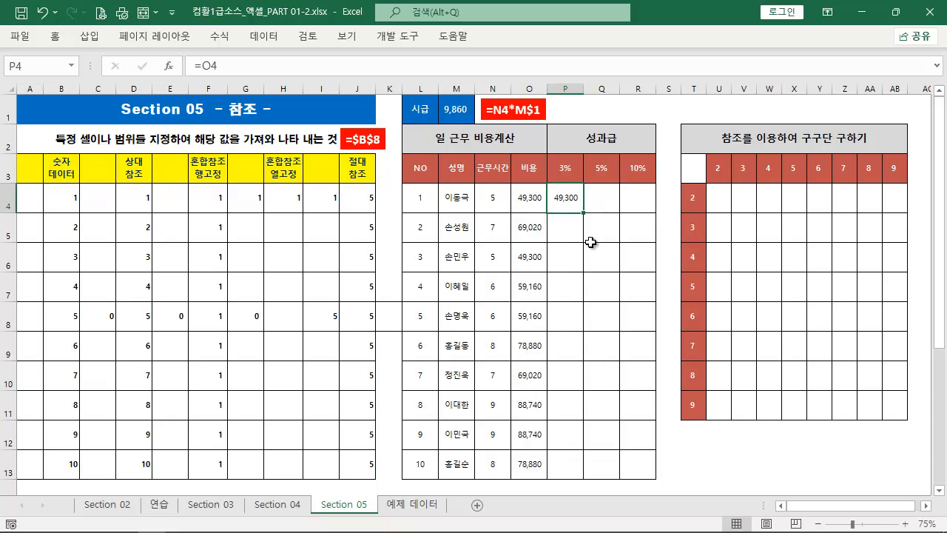
# Fill the P4 reference down to P6 one cell at a time, checking the references in the formulas
pyautogui.moveTo(585, 214); pyautogui.dragTo(588, 245)
pyautogui.press('Down')
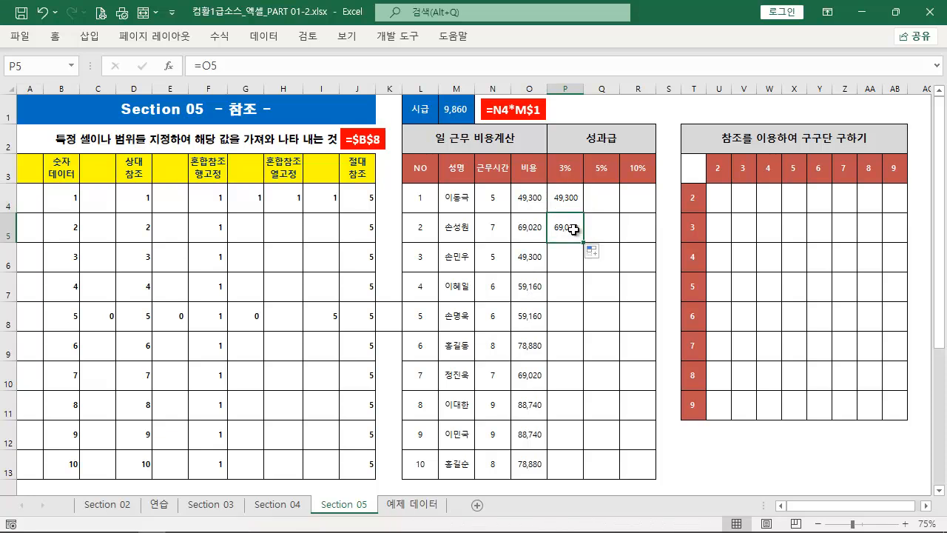
pyautogui.press('F2')
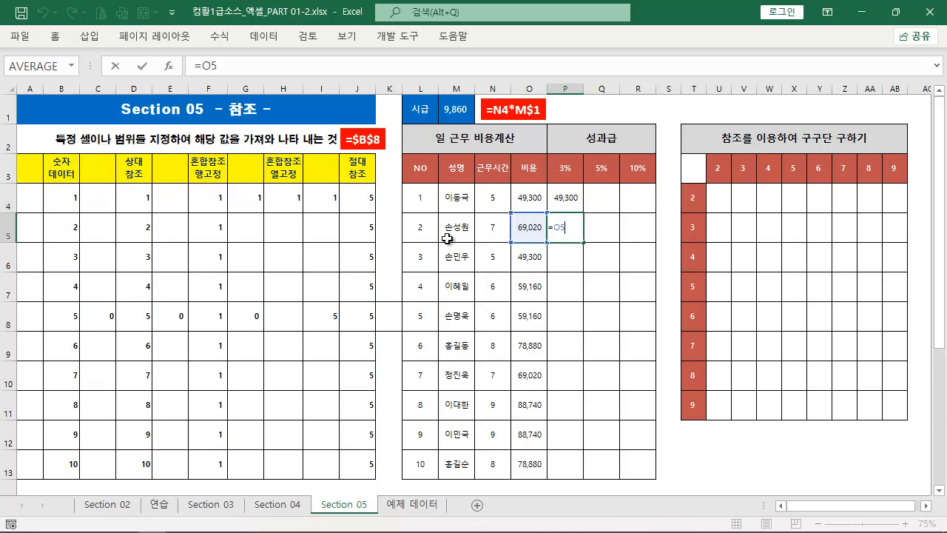
pyautogui.press('Escape')
pyautogui.moveTo(584, 244); pyautogui.dragTo(577, 273)
pyautogui.doubleClick(571, 260)
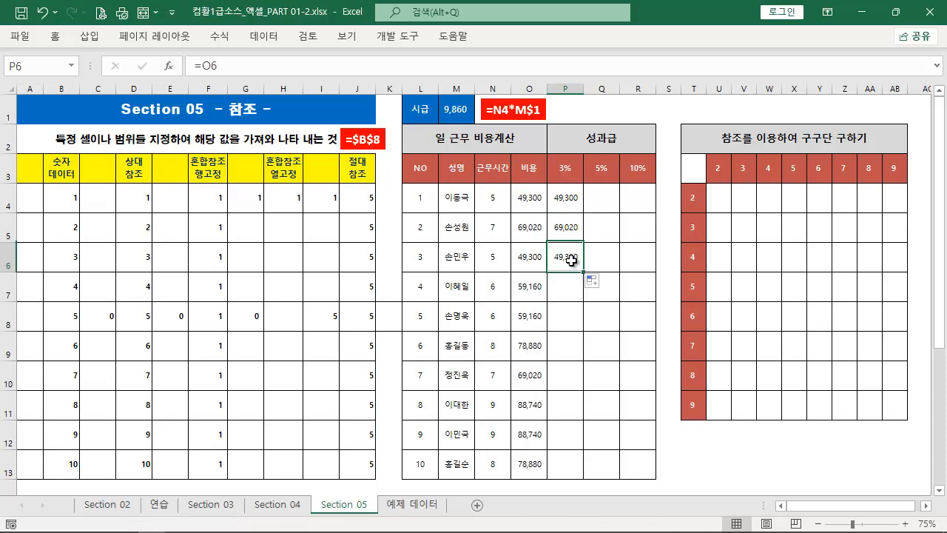
pyautogui.press('Escape')
pyautogui.doubleClick(576, 198)
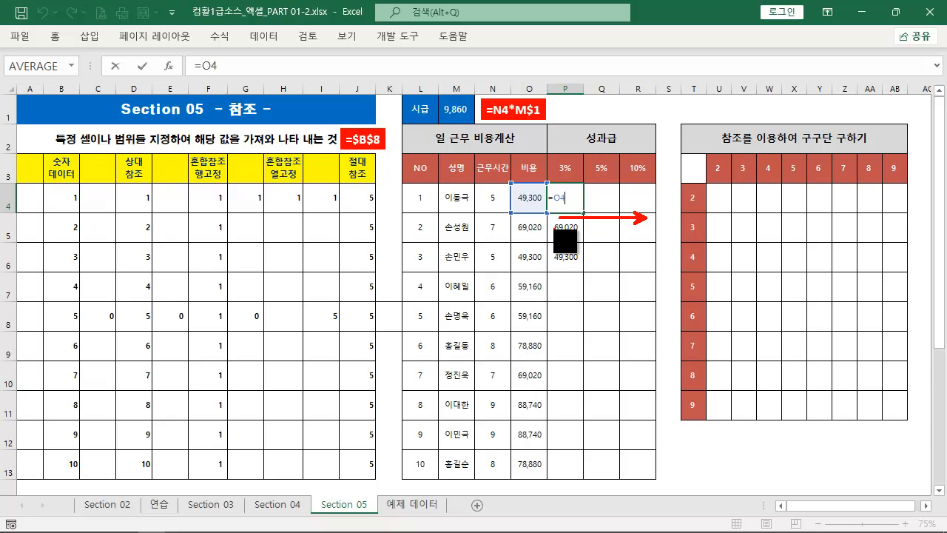
pyautogui.press('Escape')
pyautogui.doubleClick(565, 204)
pyautogui.press('Escape')
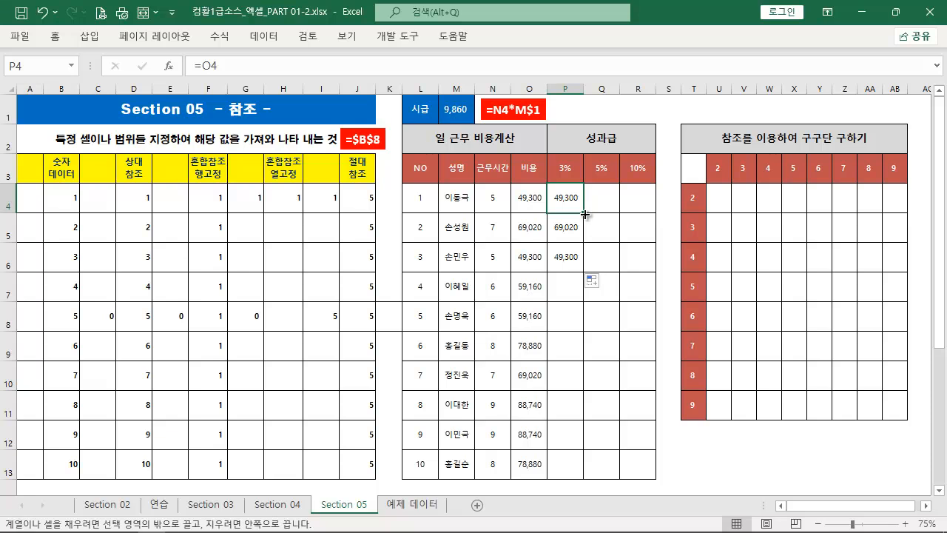
# Enter =P4 in Q4 to demonstrate the sideways reference shift, and clear the test formulas from P4:Q7
pyautogui.click(595, 198)
pyautogui.write('=')
pyautogui.click(562, 207)
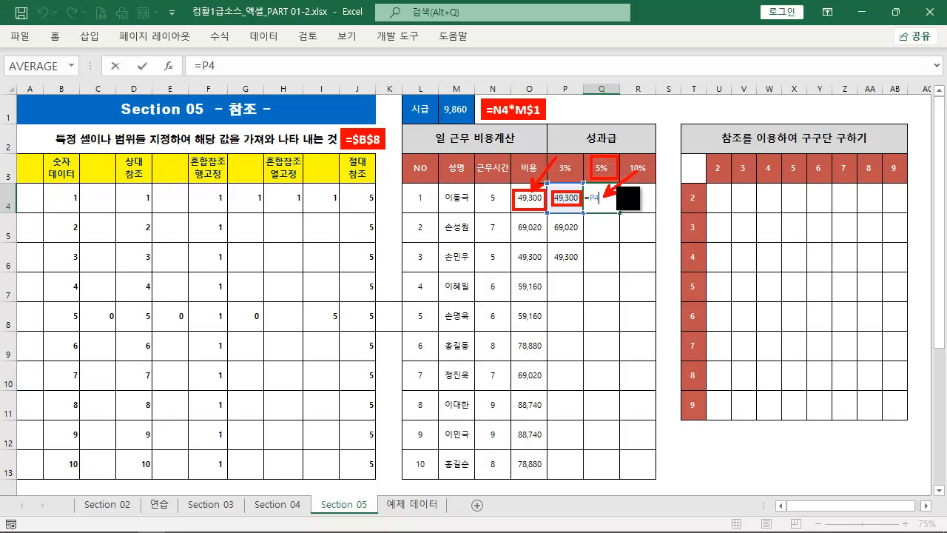
pyautogui.hotkey('ctrl', 'Return')
pyautogui.moveTo(569, 200); pyautogui.dragTo(602, 285)
pyautogui.press('Delete')
# Start a new formula in P4 with a reference to O4 locked by column as $O4
pyautogui.click(565, 201)
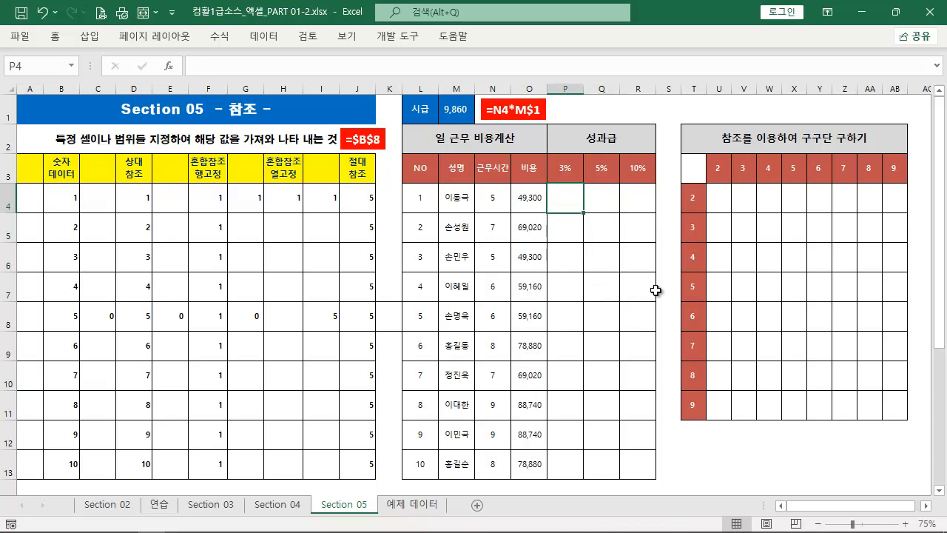
pyautogui.write('=')
pyautogui.click(540, 198)
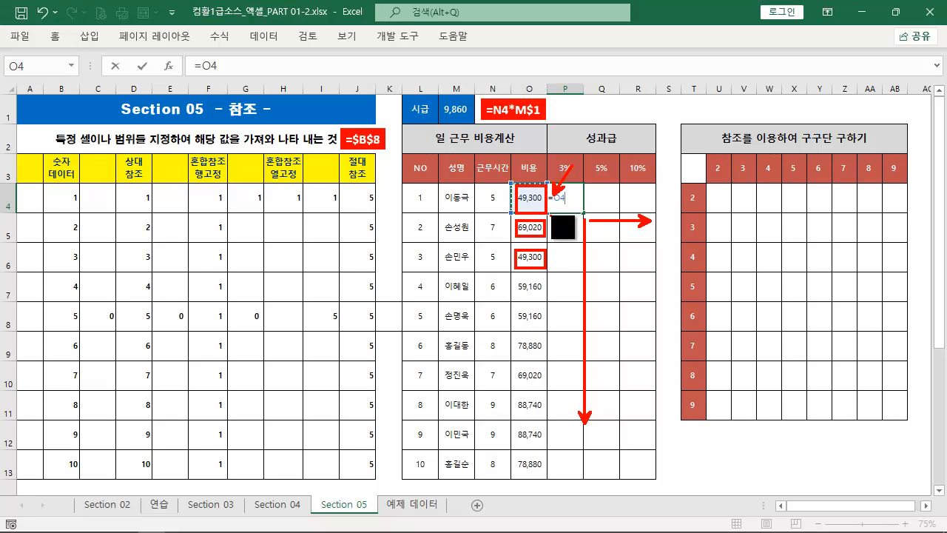
pyautogui.press('Escape')
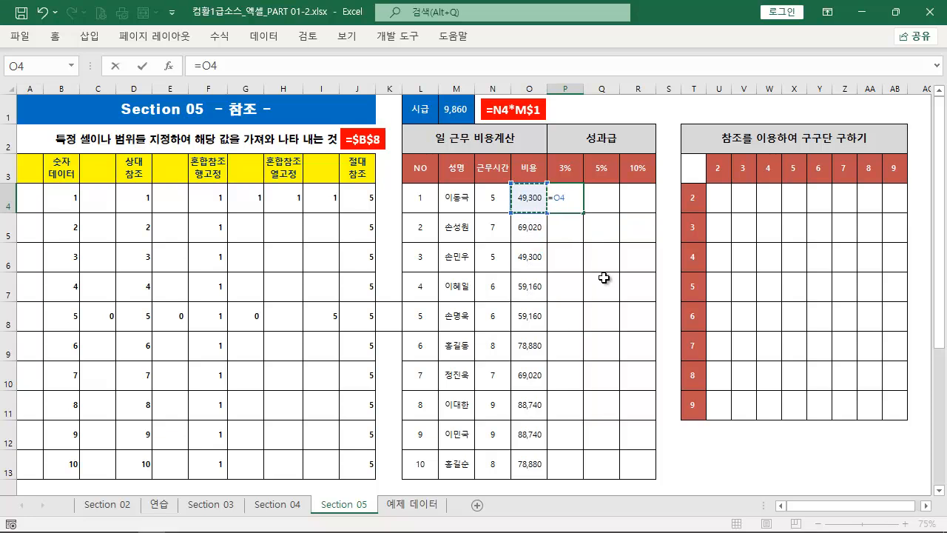
pyautogui.press('F4')
pyautogui.press('F4')
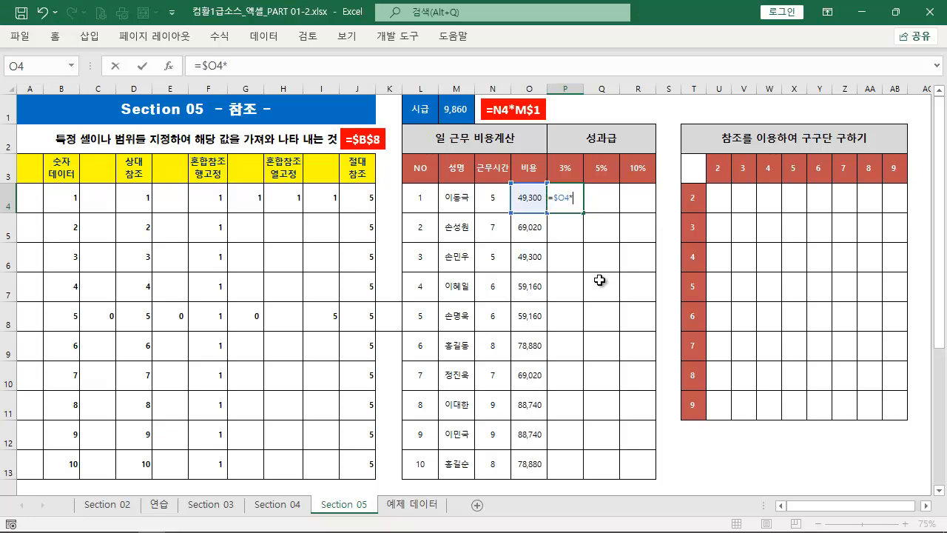
# Complete the P4 formula as =$O4*$P3 and fill it across to R4
pyautogui.click(568, 171)
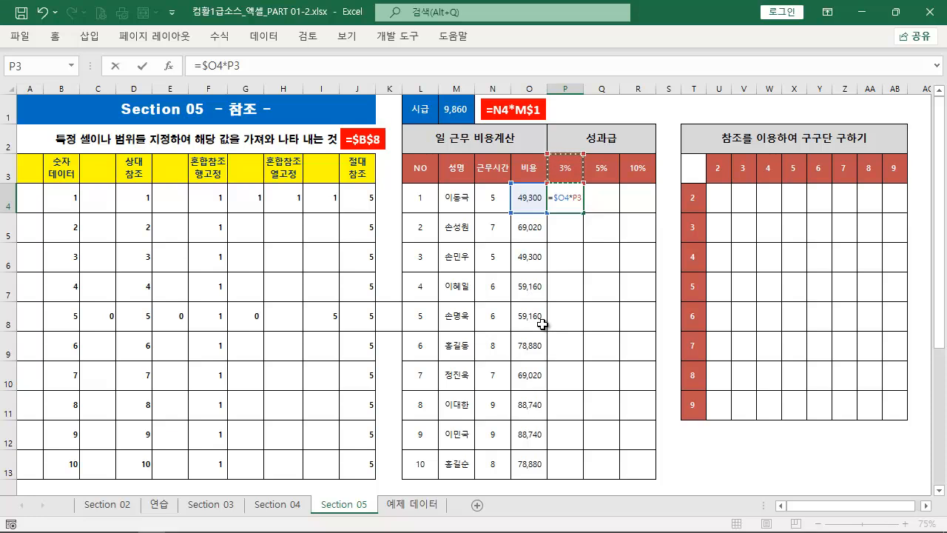
pyautogui.press('F4')
pyautogui.press('F4')
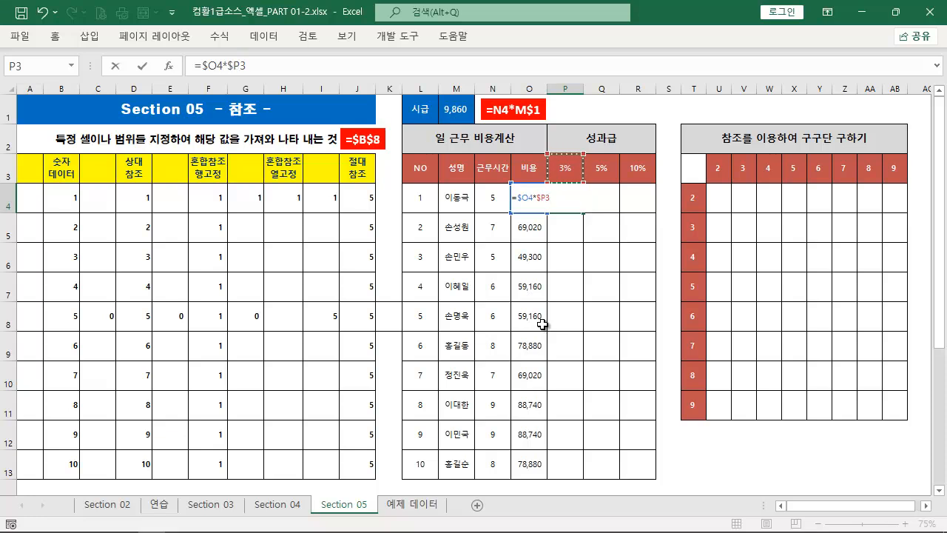
pyautogui.hotkey('ctrl', 'Return')
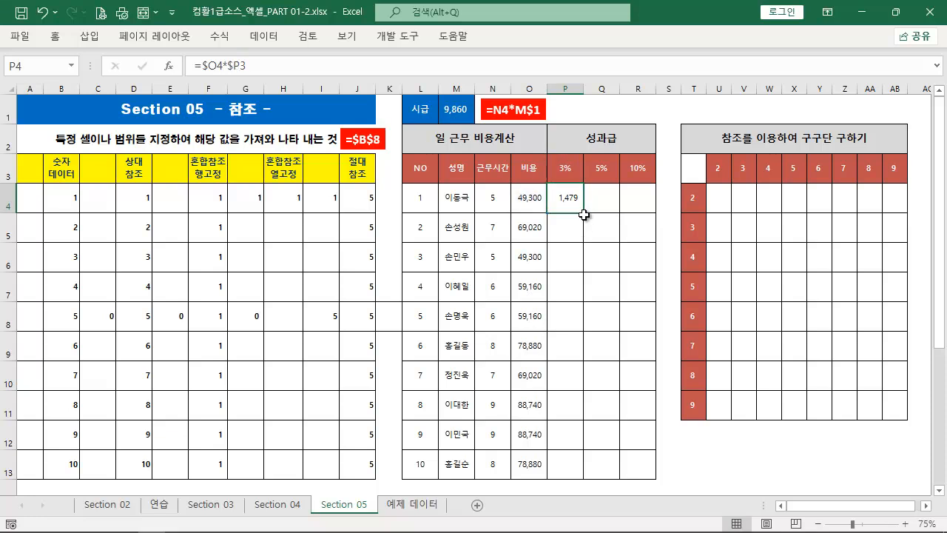
pyautogui.moveTo(585, 213); pyautogui.dragTo(656, 214)
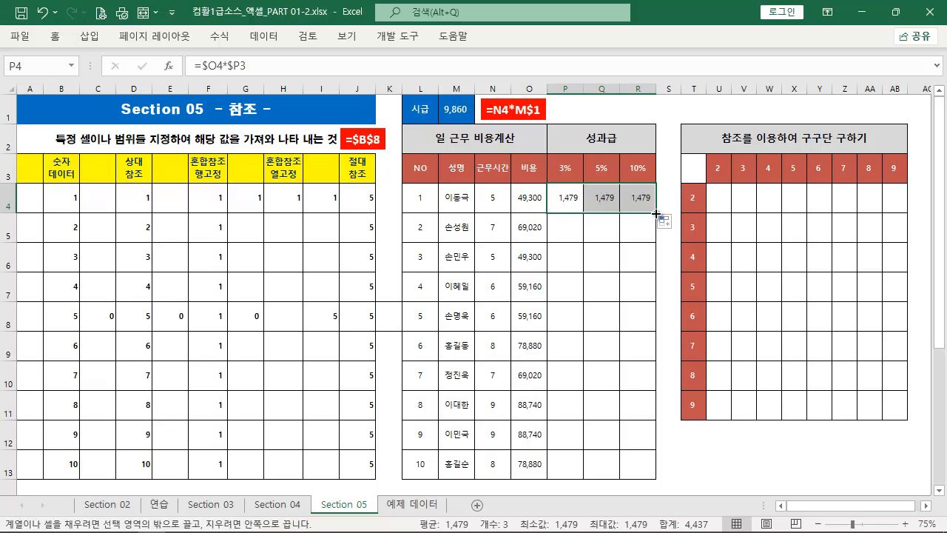
# Fill the P4:R4 formulas down to row 13 and try auto-fitting the widths of columns P to R
pyautogui.doubleClick(656, 215)
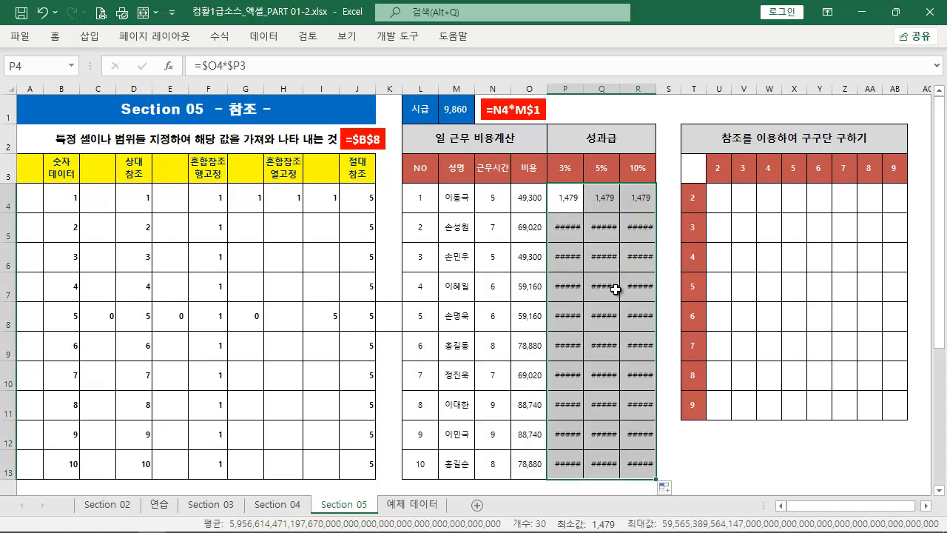
pyautogui.doubleClick(566, 200)
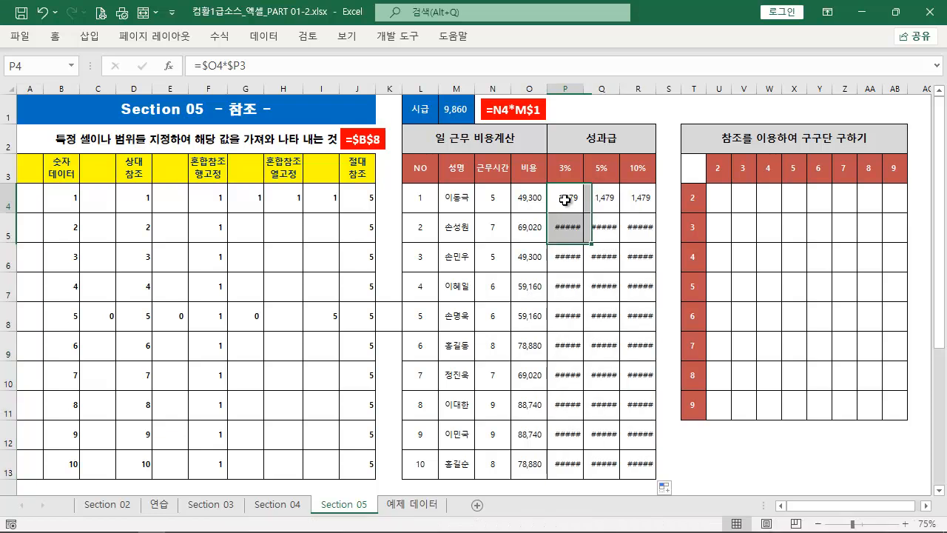
pyautogui.press('Escape')
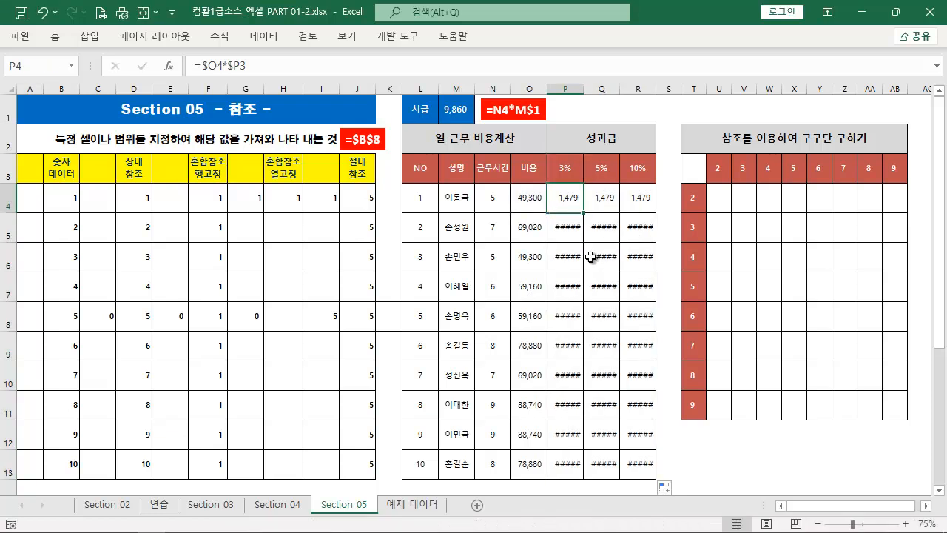
pyautogui.moveTo(570, 96); pyautogui.dragTo(638, 89)
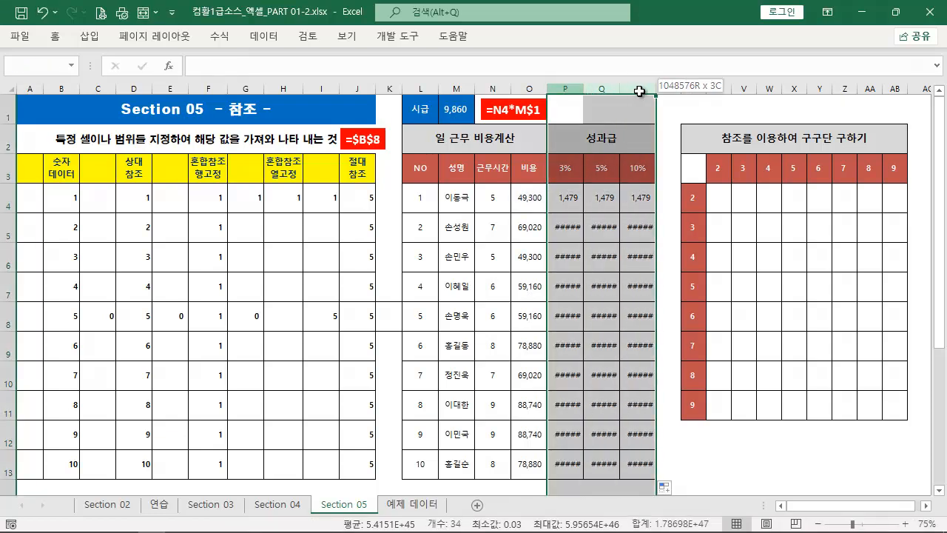
pyautogui.doubleClick(620, 88)
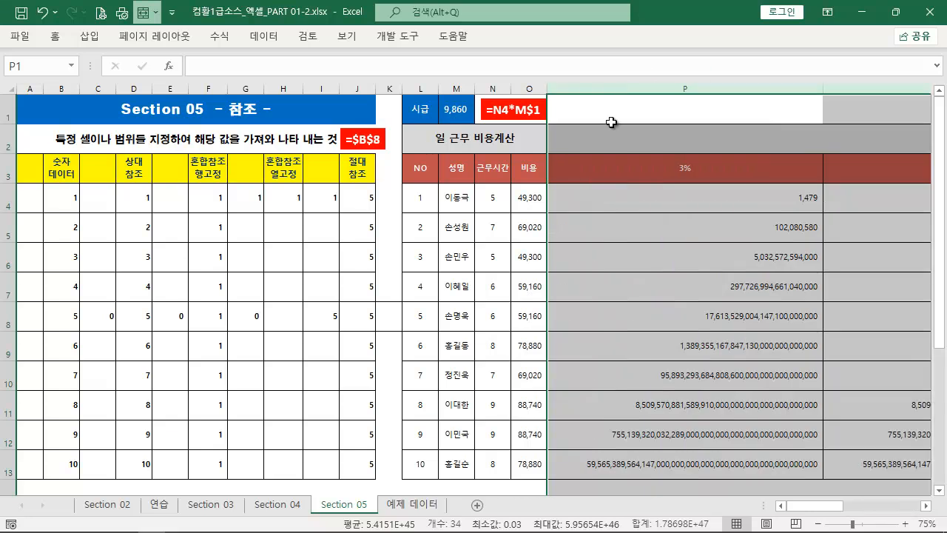
pyautogui.hotkey('ctrl', 'z')
# Check the references in the P6 formula and undo the fill down to row 13
pyautogui.doubleClick(572, 258)
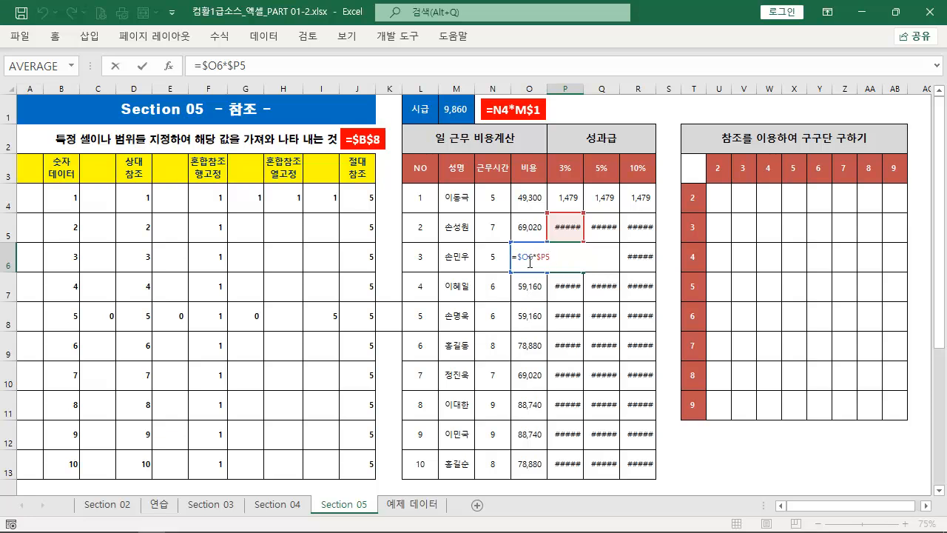
pyautogui.press('Escape')
pyautogui.hotkey('ctrl', 'z')
pyautogui.hotkey('ctrl', 'z')
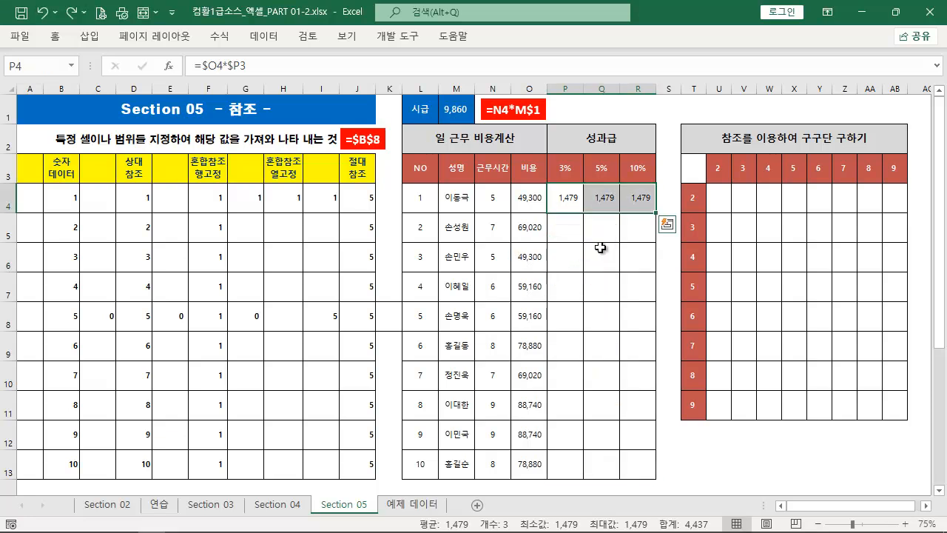
# Change the P4 formula to =$O4*P$3 and fill it across to R4 and down to row 13
pyautogui.doubleClick(570, 209)
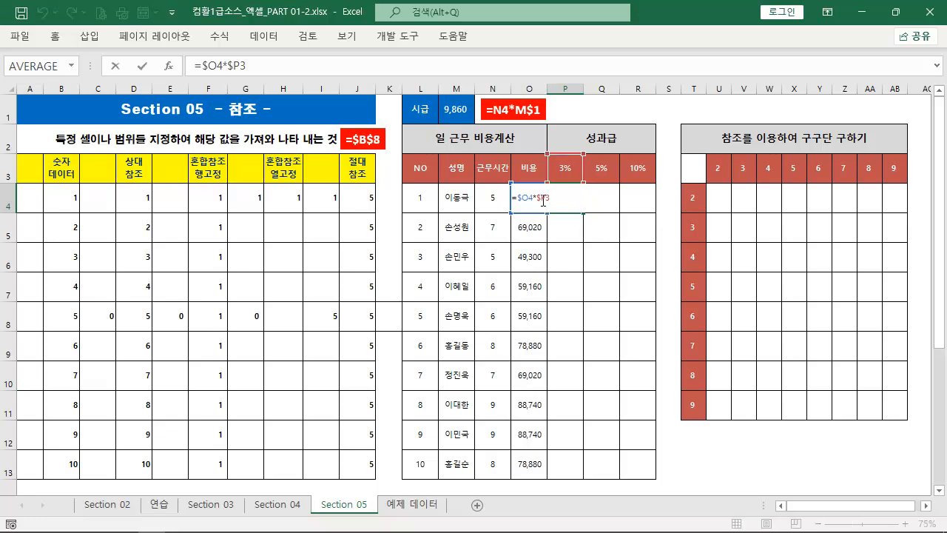
pyautogui.press('Delete')
pyautogui.press('Delete')
pyautogui.press('Delete')
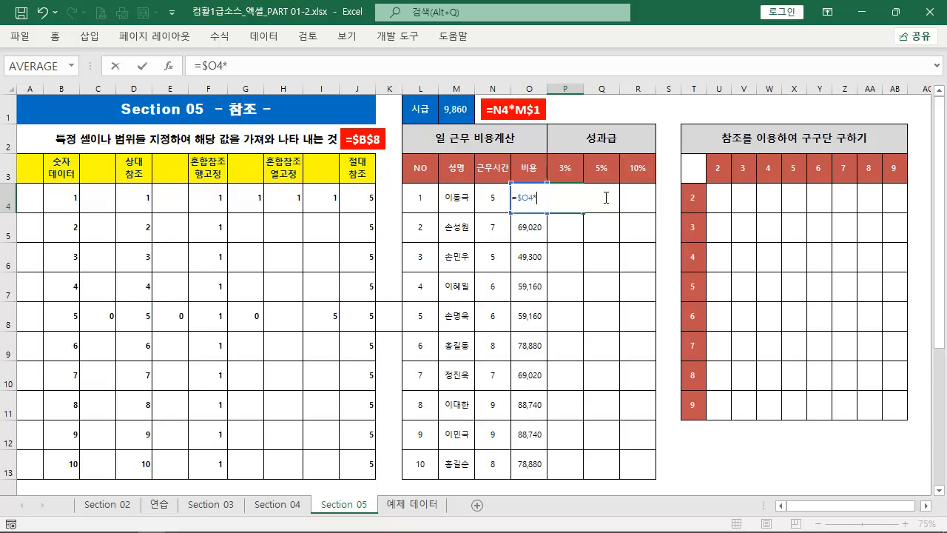
pyautogui.click(566, 170)
pyautogui.press('F4')
pyautogui.press('F4')
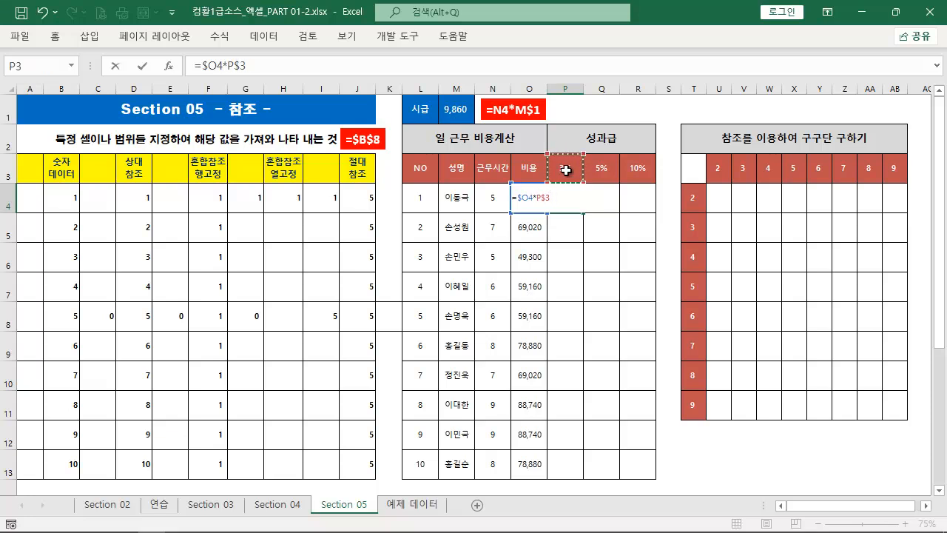
pyautogui.hotkey('ctrl', 'Return')
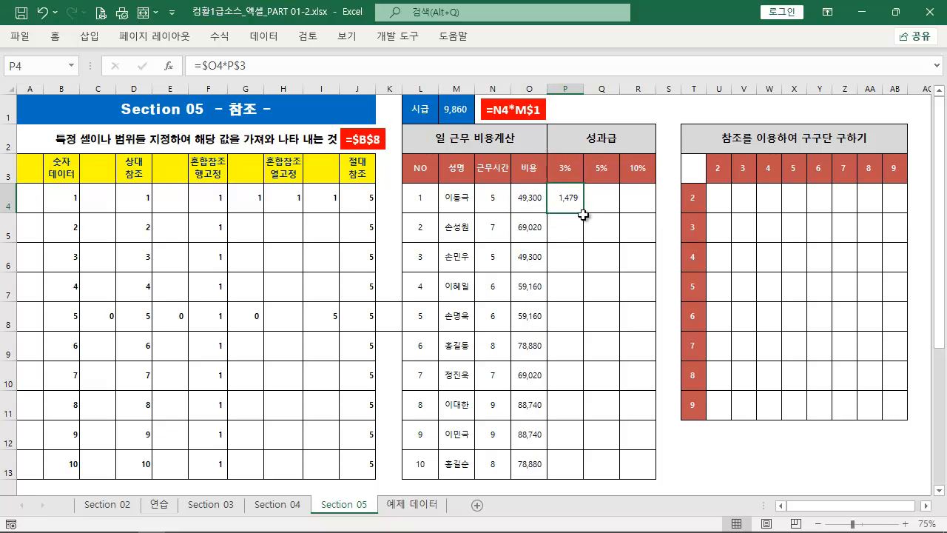
pyautogui.moveTo(583, 213); pyautogui.dragTo(654, 220)
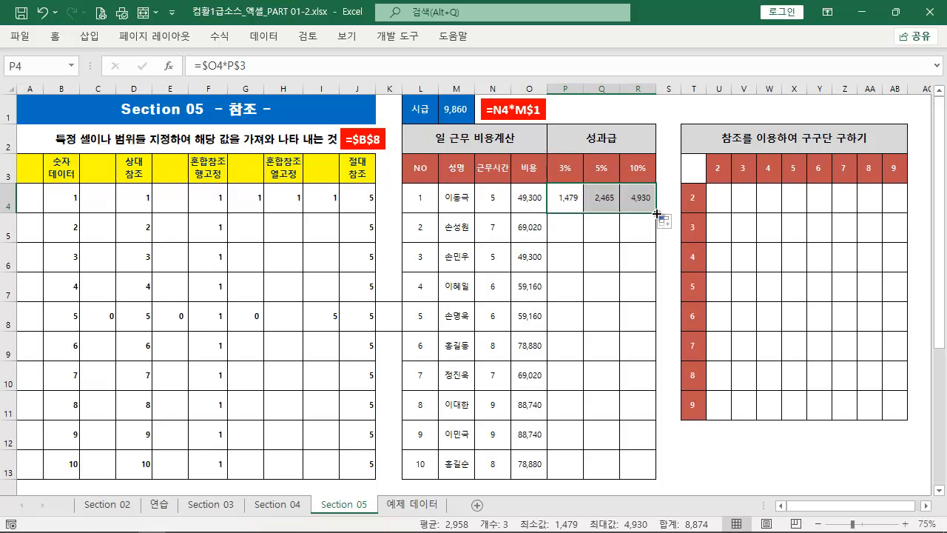
pyautogui.doubleClick(656, 213)
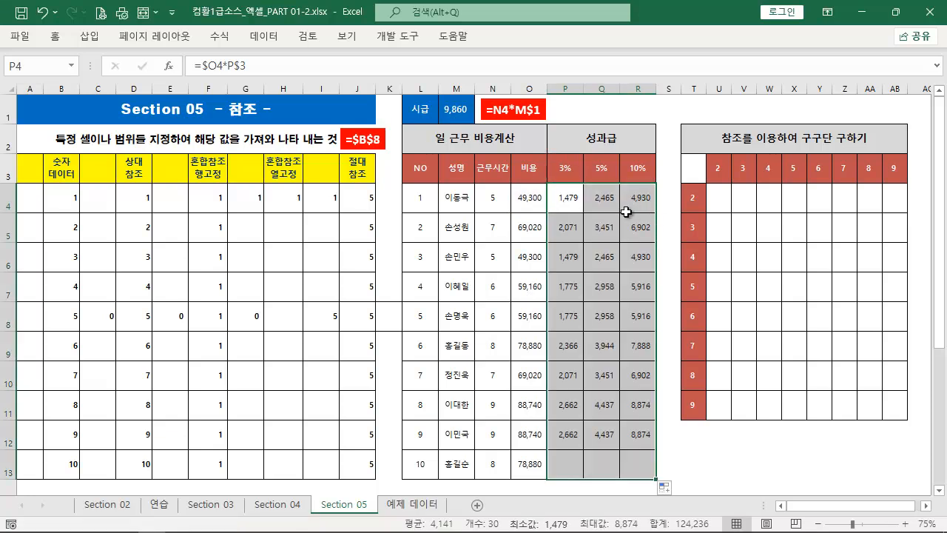
# Examine the Q6 formula, marking its referenced cells O6 and Q3 on screen
pyautogui.click(609, 261)
pyautogui.doubleClick(609, 261)
pyautogui.hotkey('ctrl', '2')
pyautogui.moveTo(512, 244)
pyautogui.mouseDown()
pyautogui.moveTo(536, 254)
pyautogui.moveTo(544, 275)
pyautogui.mouseUp()
pyautogui.moveTo(583, 156)
pyautogui.mouseDown()
pyautogui.moveTo(618, 182)
pyautogui.moveTo(592, 238)
pyautogui.mouseUp()
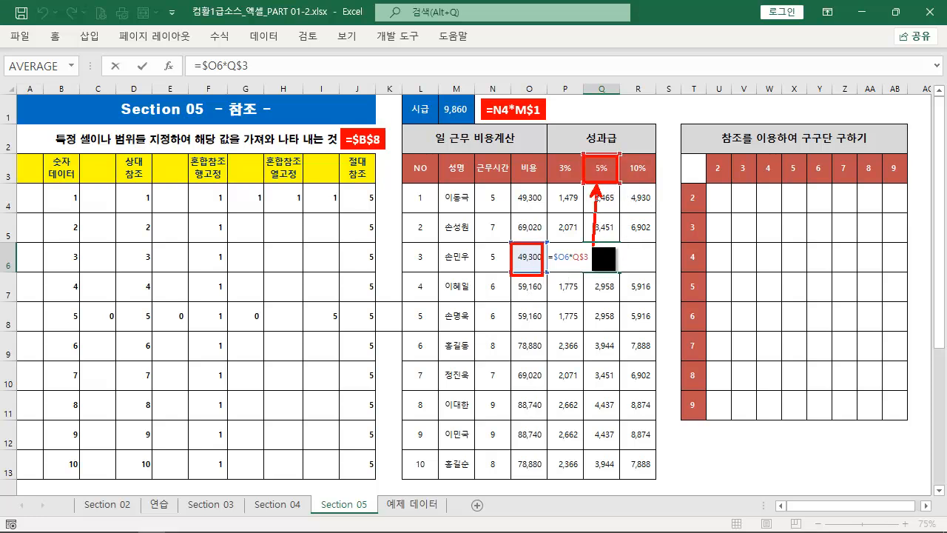
pyautogui.press('Escape')
pyautogui.hotkey('ctrl', 'Return')
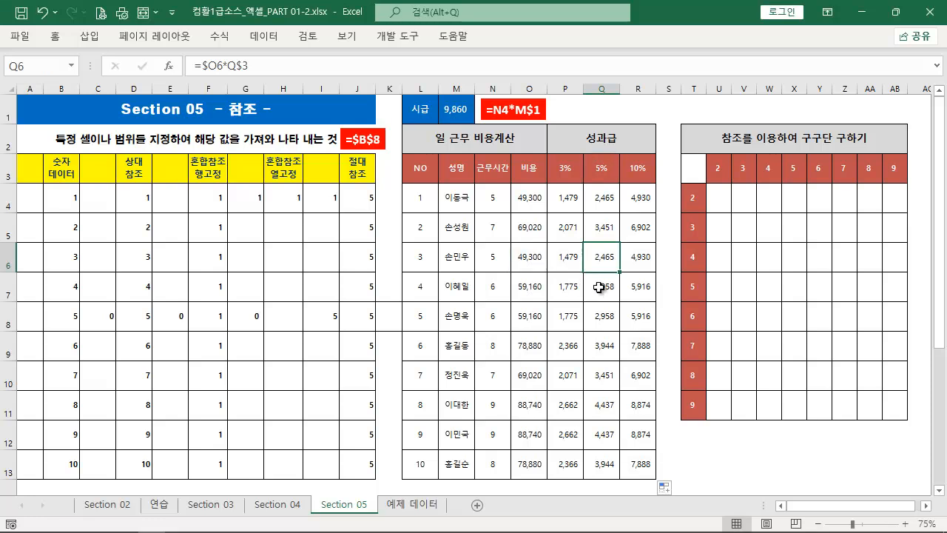
# Duplicate the =N4*M$1 label above the 성과급 heading and replace its text with the P4 formula =$O4*P$3
pyautogui.click(566, 195)
pyautogui.click(366, 70)
pyautogui.press('Escape')
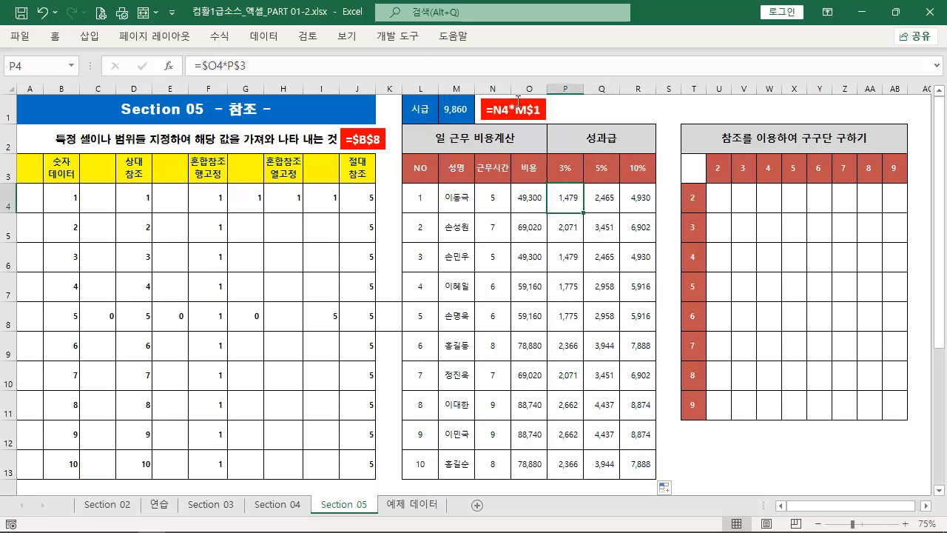
pyautogui.click(519, 100)
pyautogui.moveTo(519, 99); pyautogui.dragTo(541, 138)
pyautogui.hotkey('ctrl', 'v')
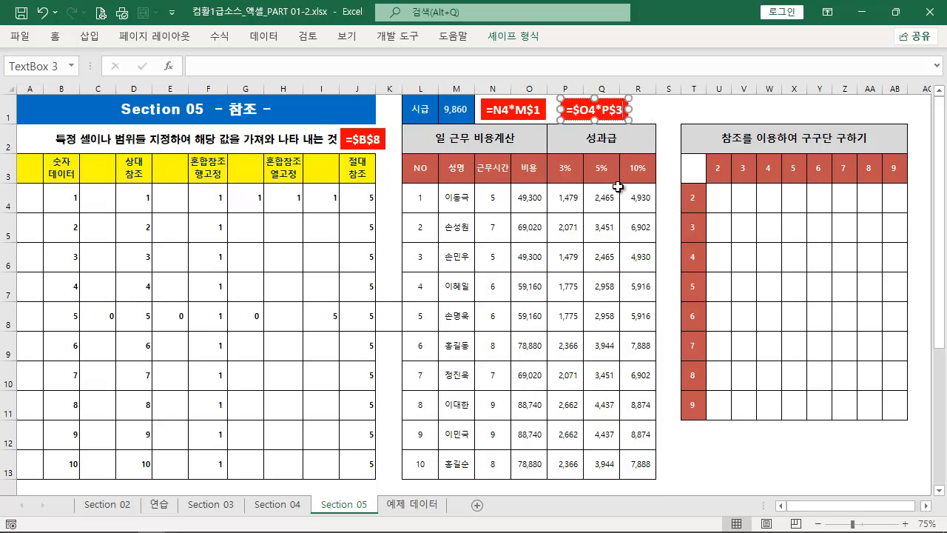
pyautogui.click(631, 342)
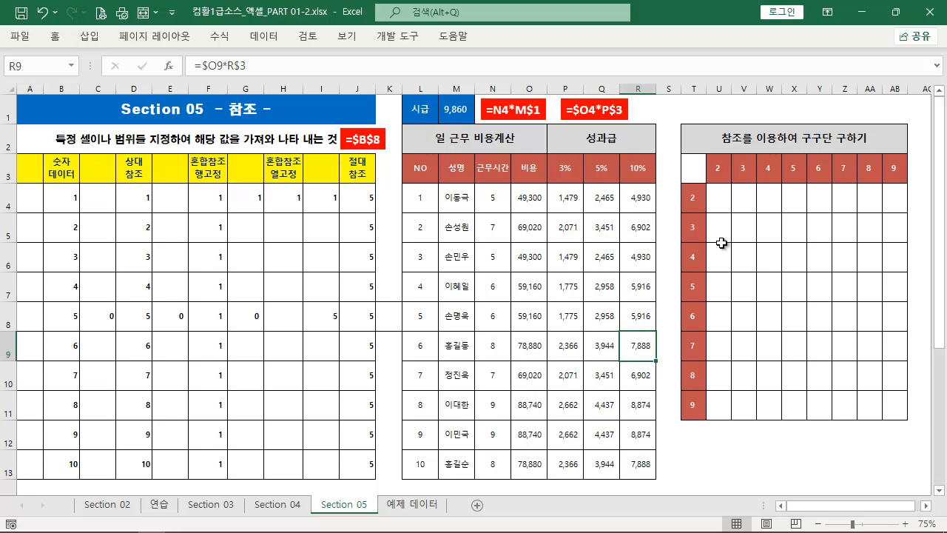
# Select U4 and mark the row headers T4:T11 and column headers U3:AB3 of the multiplication table on screen
pyautogui.click(723, 205)
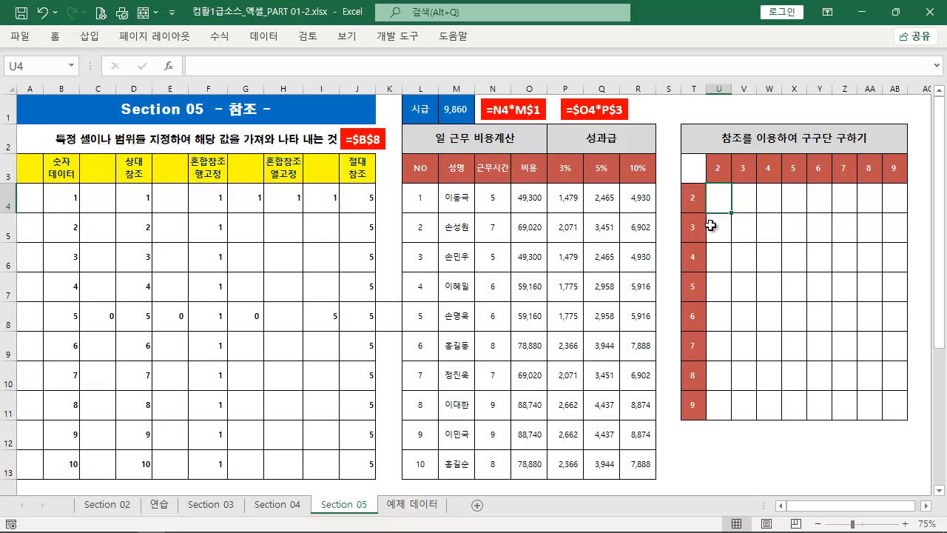
pyautogui.hotkey('ctrl', '2')
pyautogui.moveTo(676, 185)
pyautogui.mouseDown()
pyautogui.moveTo(692, 408)
pyautogui.moveTo(702, 419)
pyautogui.mouseUp()
pyautogui.moveTo(704, 153); pyautogui.dragTo(890, 187)
pyautogui.press('Escape')
# Enter =T4*U3 in U4 and =T4*V3 in V4 as manual examples, and clear both formulas
pyautogui.write('=')
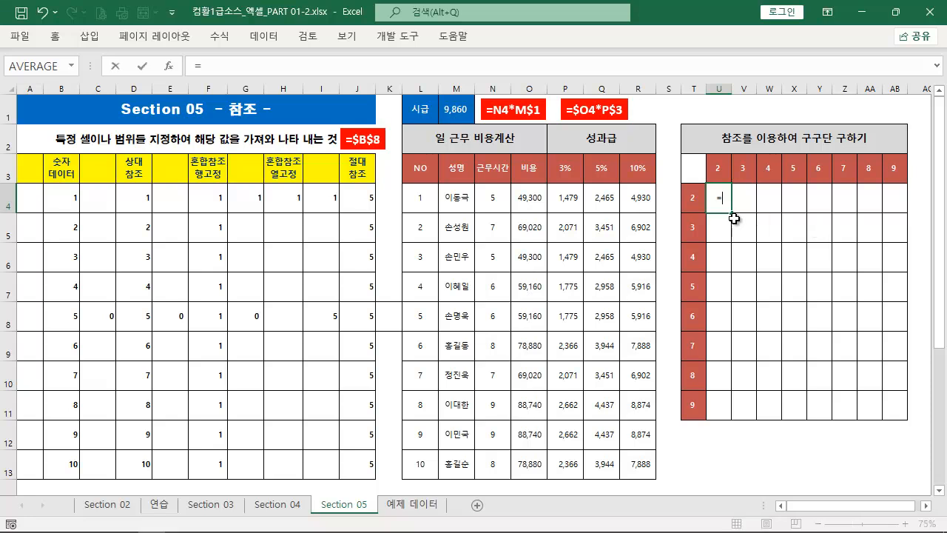
pyautogui.click(697, 196)
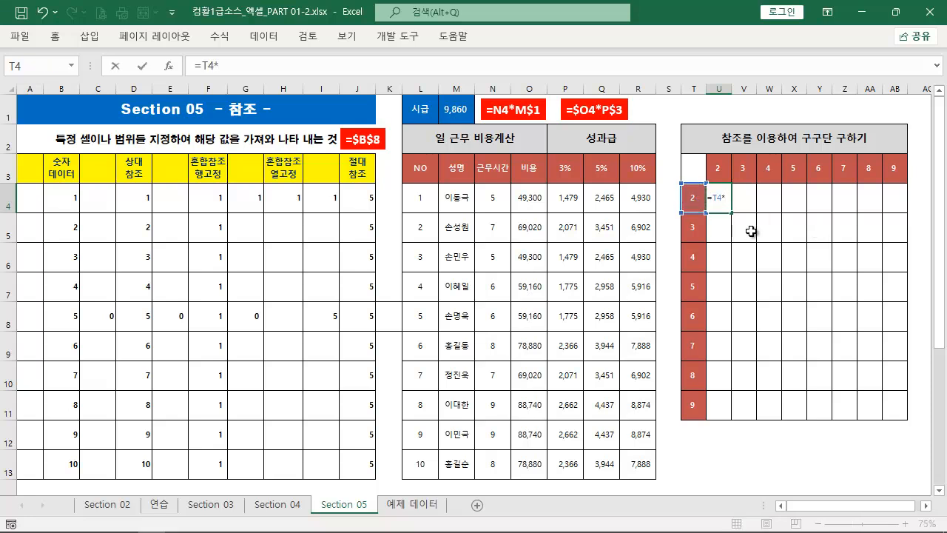
pyautogui.click(725, 167)
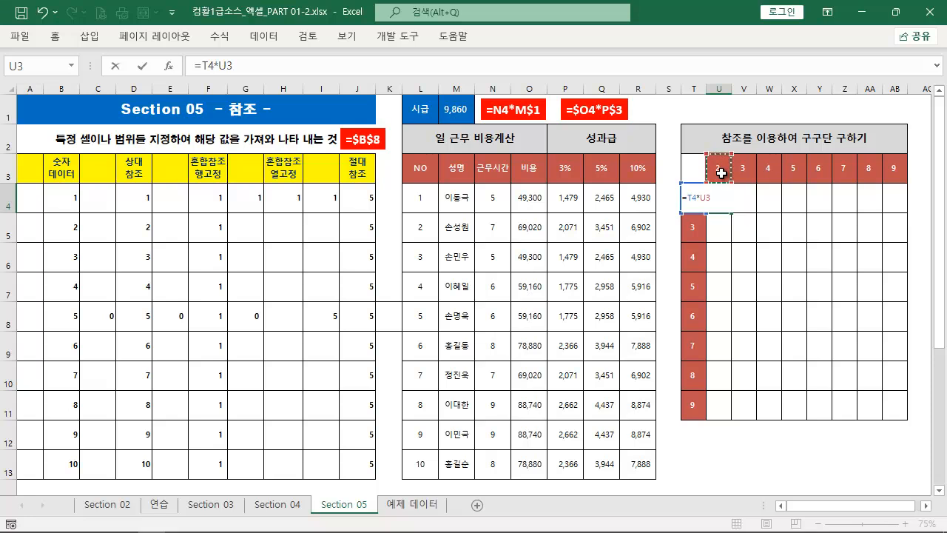
pyautogui.press('Tab')
pyautogui.write('=')
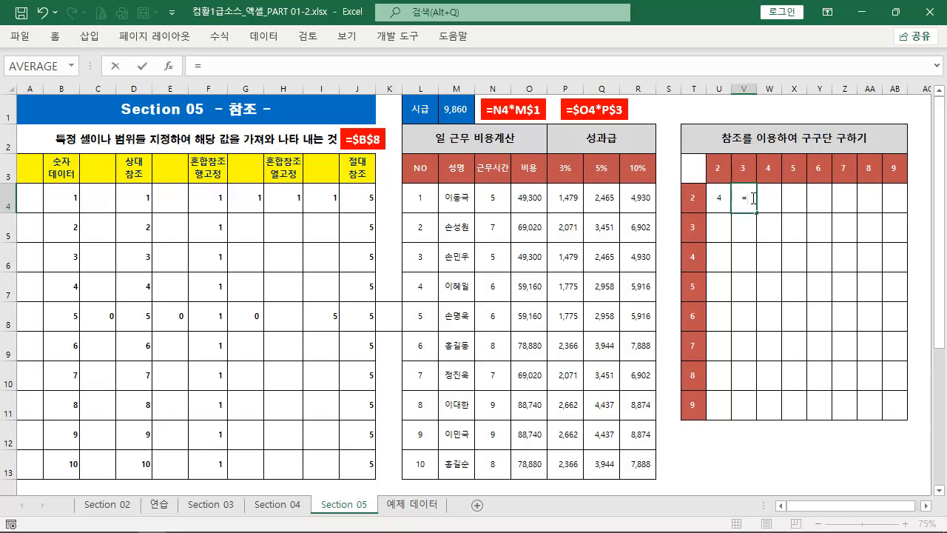
pyautogui.click(696, 195)
pyautogui.write('*')
pyautogui.click(741, 175)
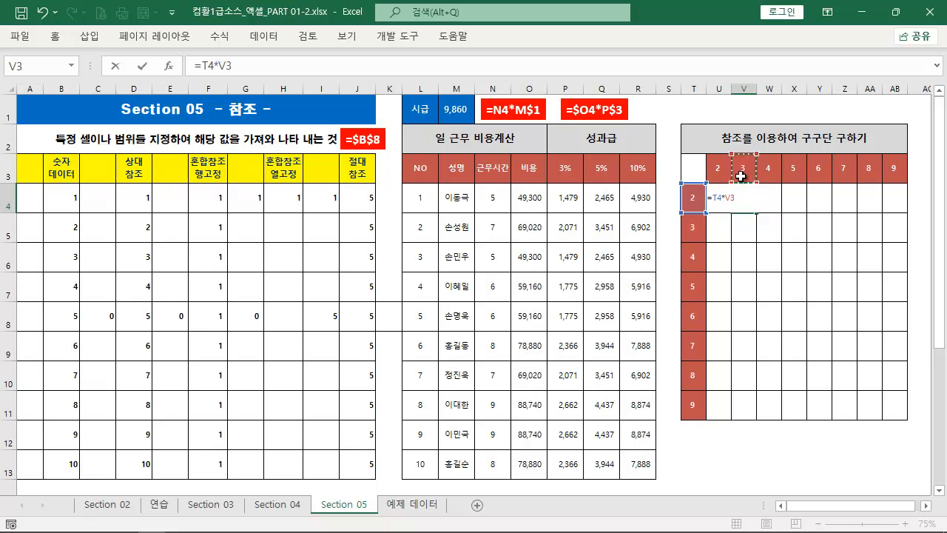
pyautogui.press('Return')
pyautogui.moveTo(722, 197); pyautogui.dragTo(750, 239)
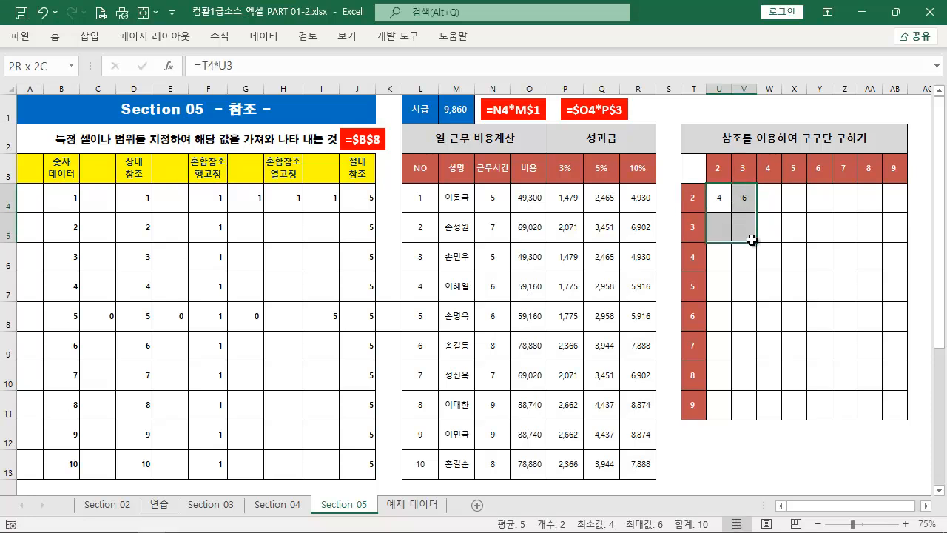
pyautogui.press('Delete')
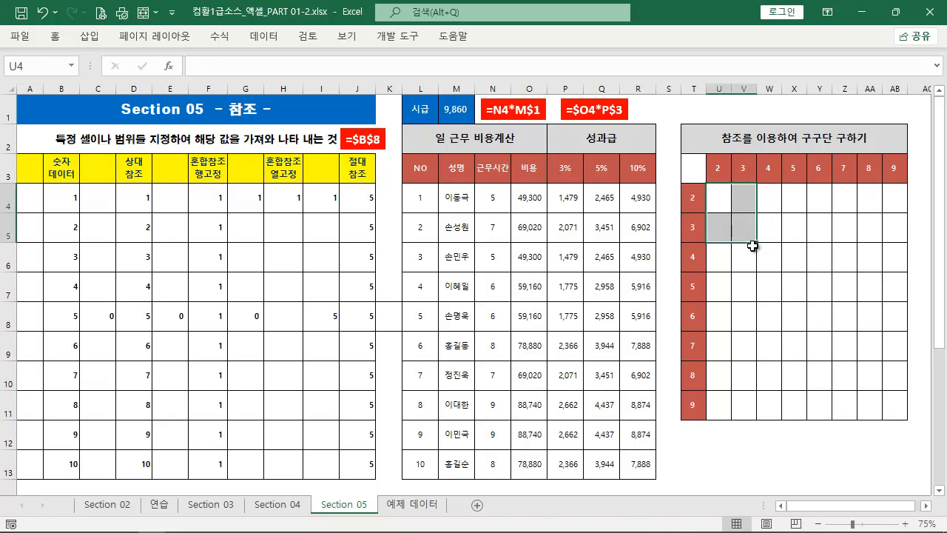
# Enter =T4 in U4, marking on screen the downward fill direction and the cells U5:U6 with their headers T5:T6
pyautogui.click(723, 205)
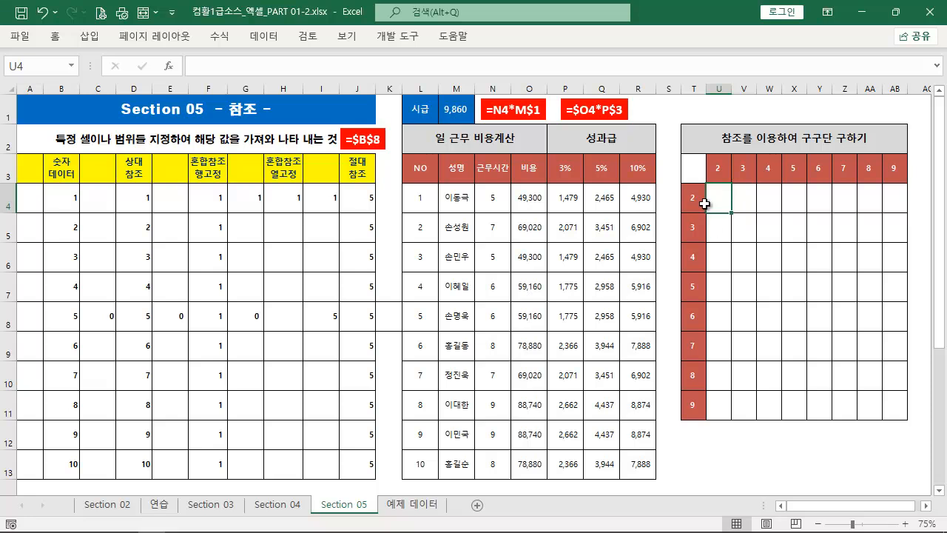
pyautogui.write('=')
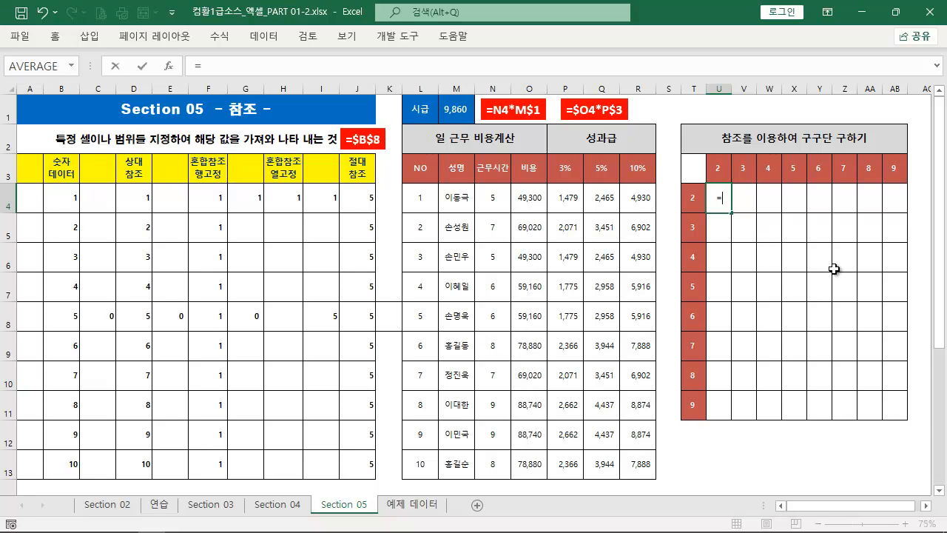
pyautogui.click(694, 199)
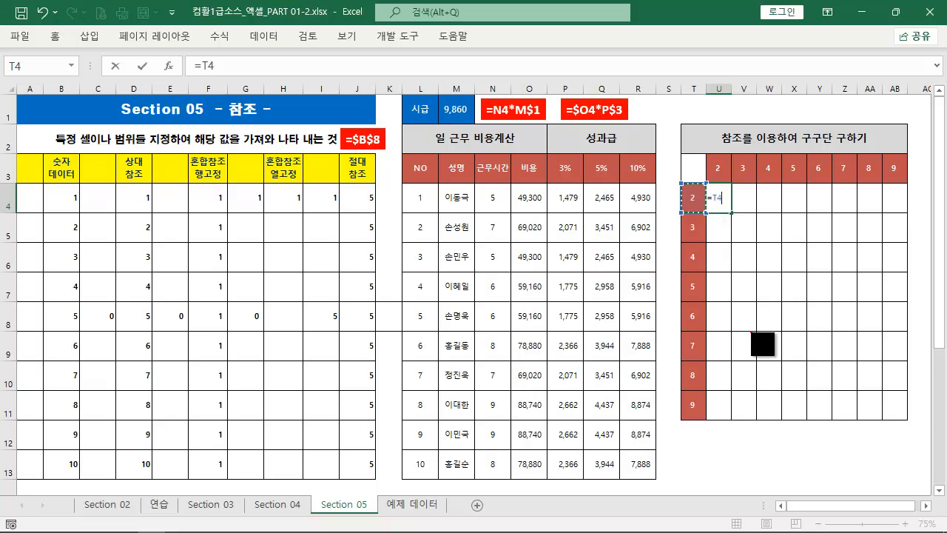
pyautogui.moveTo(733, 418); pyautogui.dragTo(741, 172)
pyautogui.moveTo(711, 216)
pyautogui.mouseDown()
pyautogui.moveTo(735, 241)
pyautogui.moveTo(699, 241)
pyautogui.moveTo(731, 273)
pyautogui.mouseUp()
pyautogui.moveTo(682, 248); pyautogui.dragTo(705, 272)
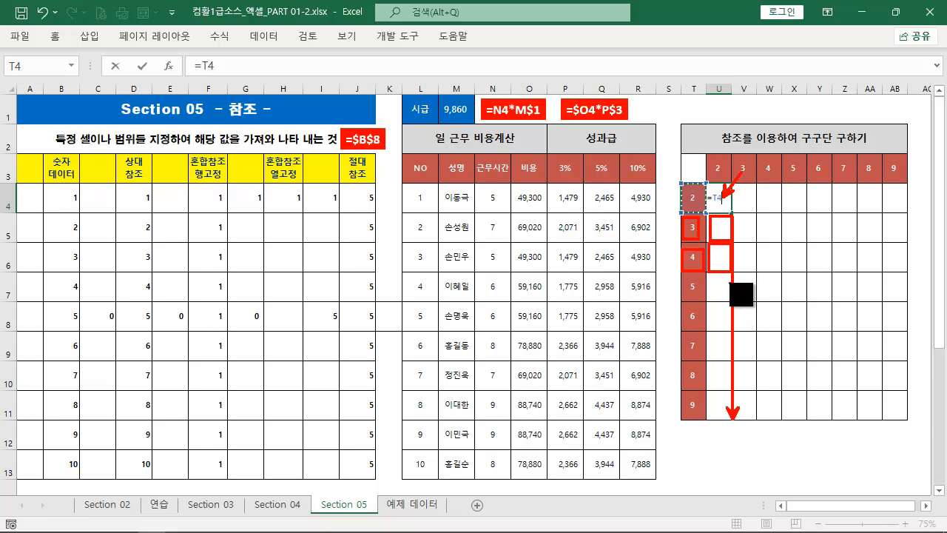
pyautogui.press('Escape')
pyautogui.hotkey('ctrl', 'Return')
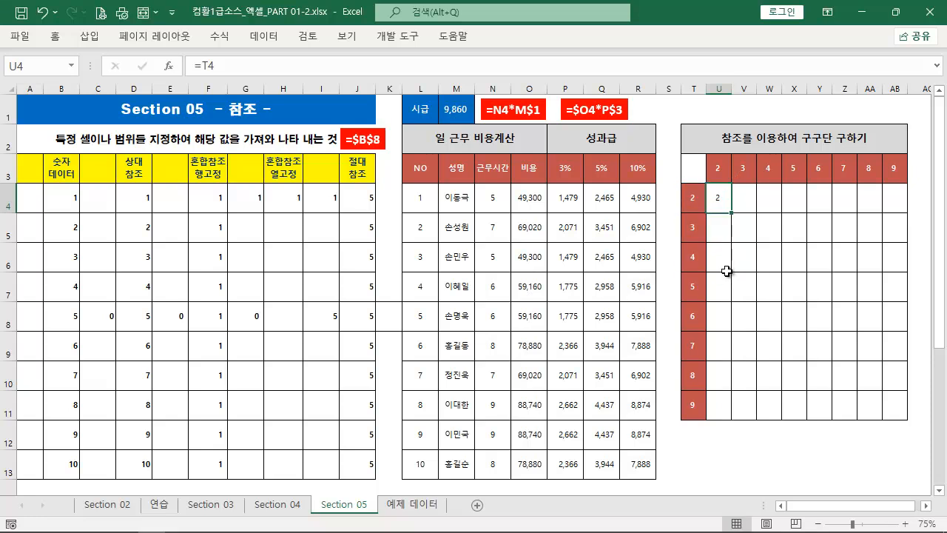
# Fill the U4 reference down to U11 and check the shifted reference in the U5 formula
pyautogui.doubleClick(731, 213)
pyautogui.doubleClick(713, 228)
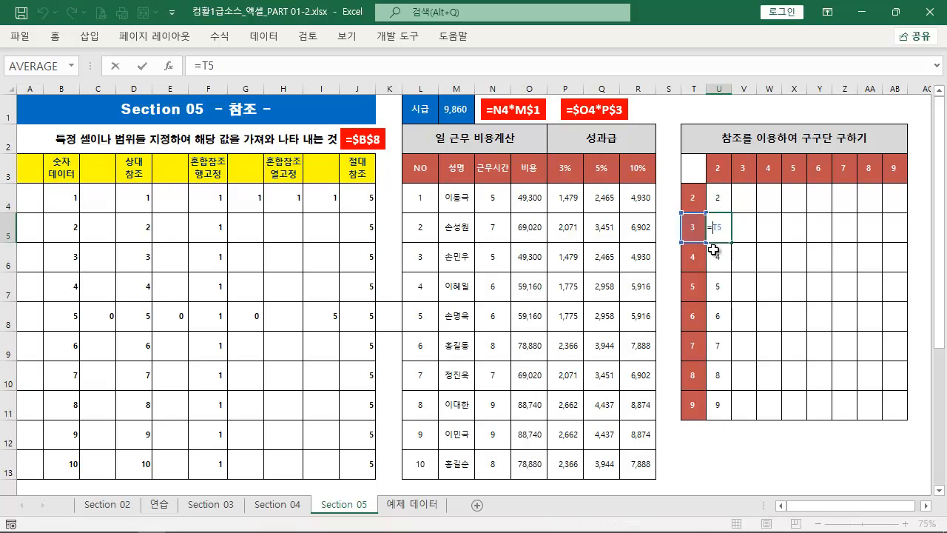
pyautogui.click(722, 262)
# Fill the U4 reference across to X4 and select its source cell T4
pyautogui.click(719, 205)
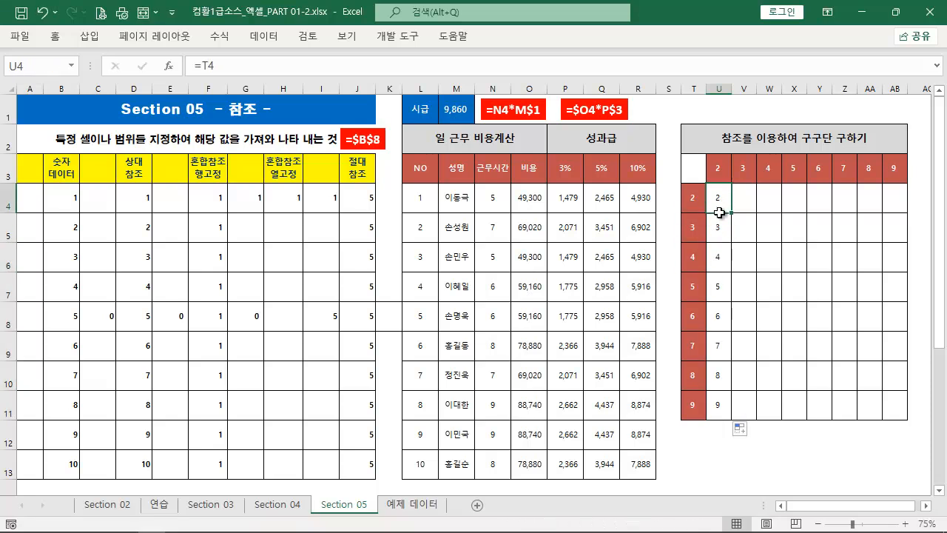
pyautogui.moveTo(731, 214); pyautogui.dragTo(805, 207)
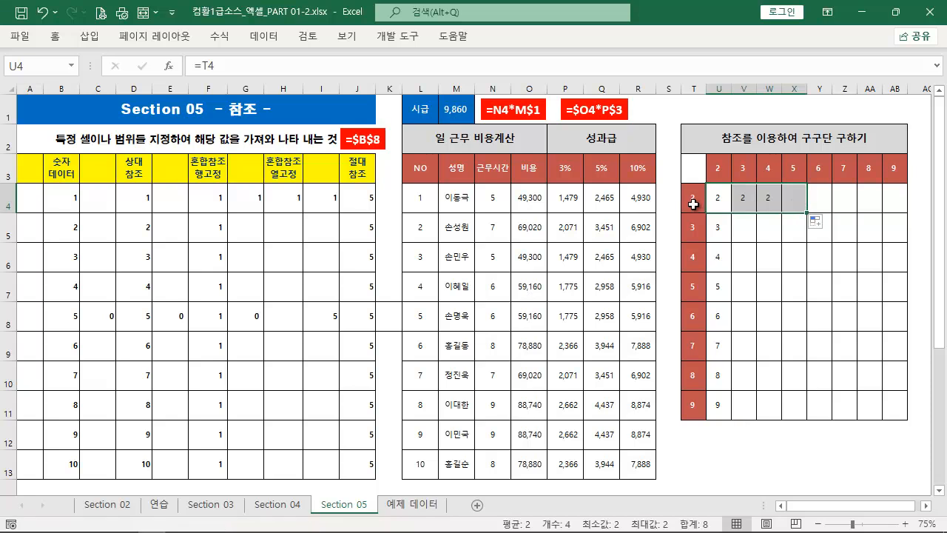
pyautogui.click(693, 202)
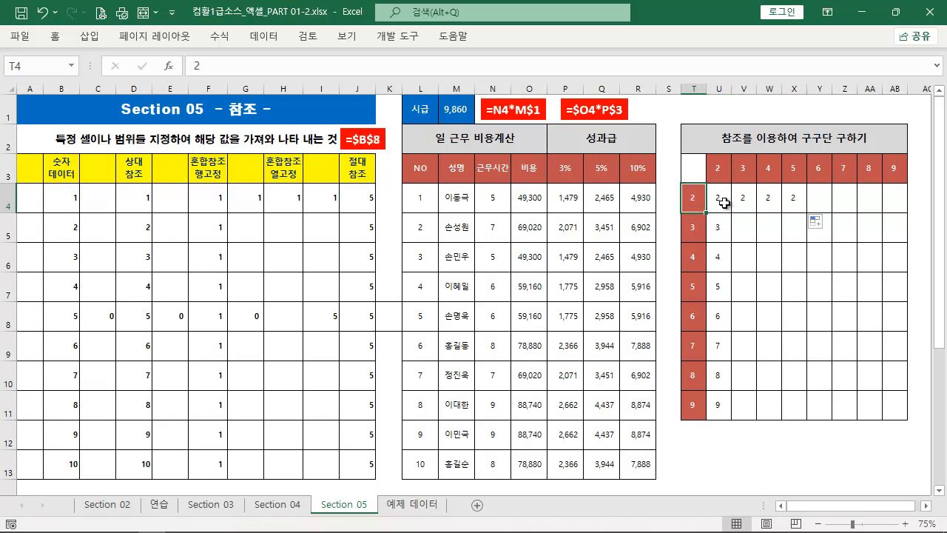
# Check the shifted references in the filled cells V4, W4 and X4 by opening their formulas
pyautogui.doubleClick(724, 203)
pyautogui.doubleClick(739, 202)
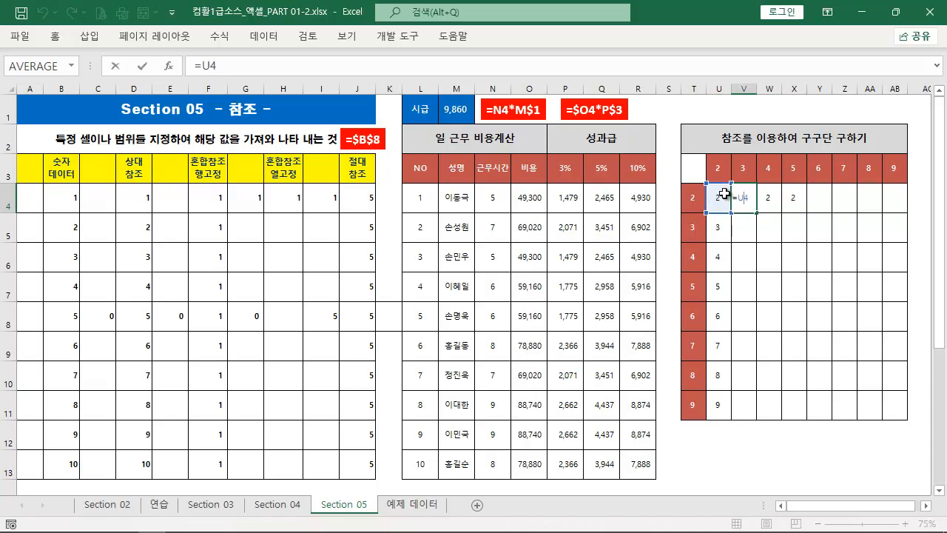
pyautogui.press('Escape')
pyautogui.doubleClick(773, 204)
pyautogui.press('Escape')
pyautogui.doubleClick(788, 202)
pyautogui.press('Escape')
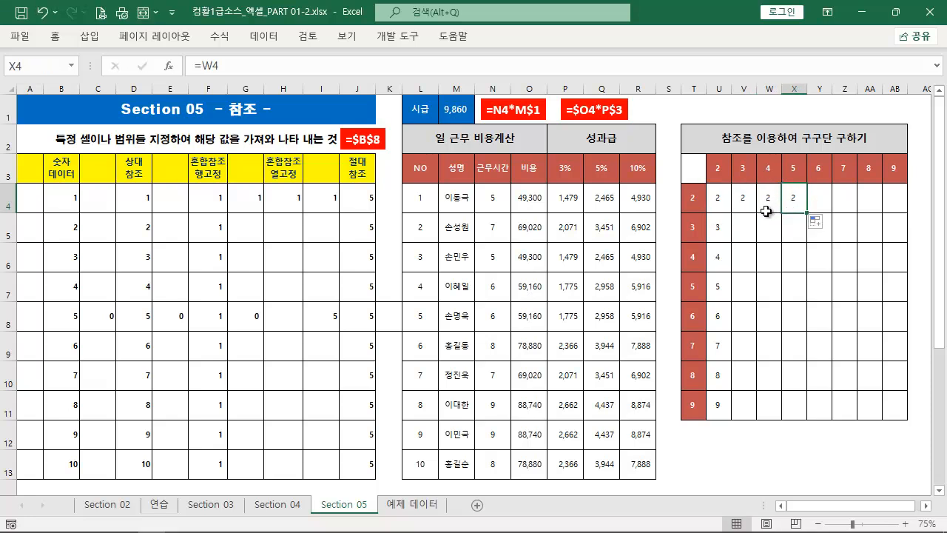
# Undo the trial fills, clear U4 and enter the mixed-reference formula =$T4*U$3 there
pyautogui.hotkey('ctrl', 'z')
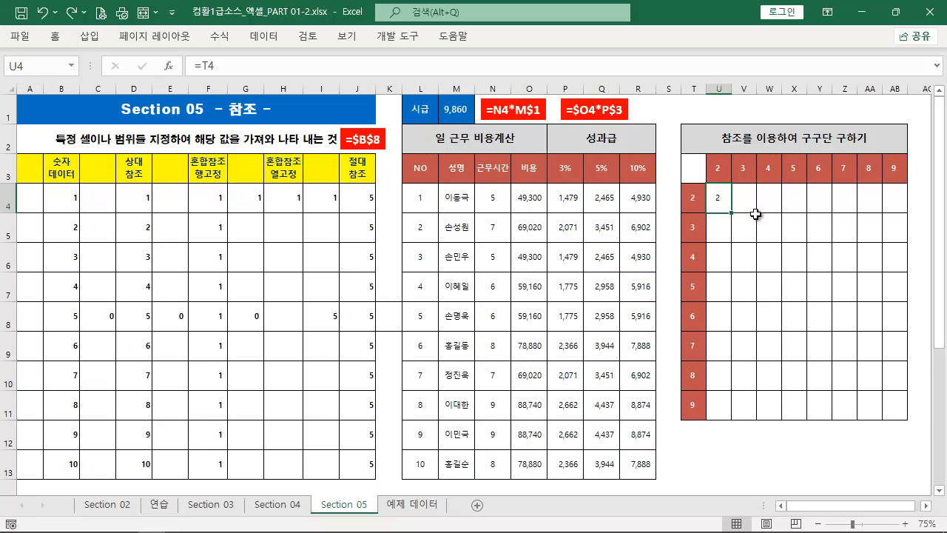
pyautogui.press('Delete')
pyautogui.write('=')
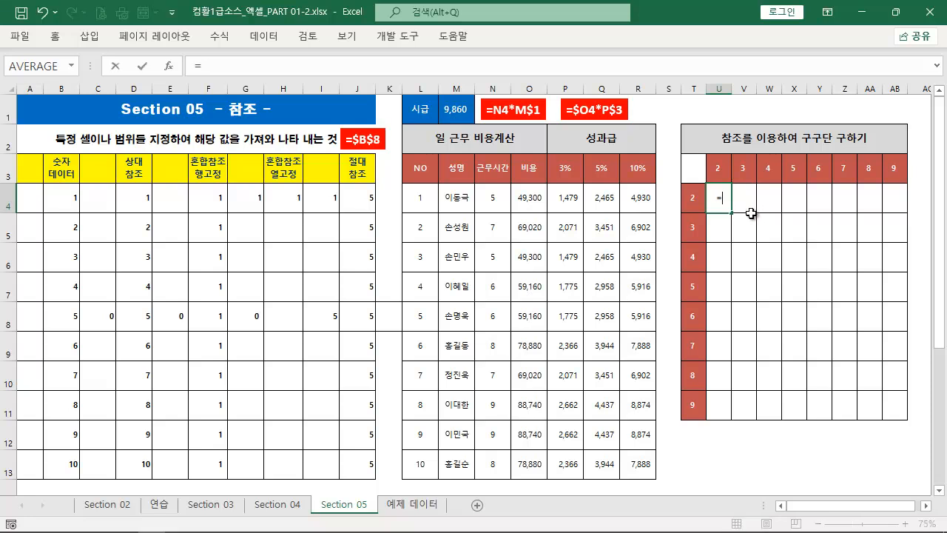
pyautogui.click(697, 206)
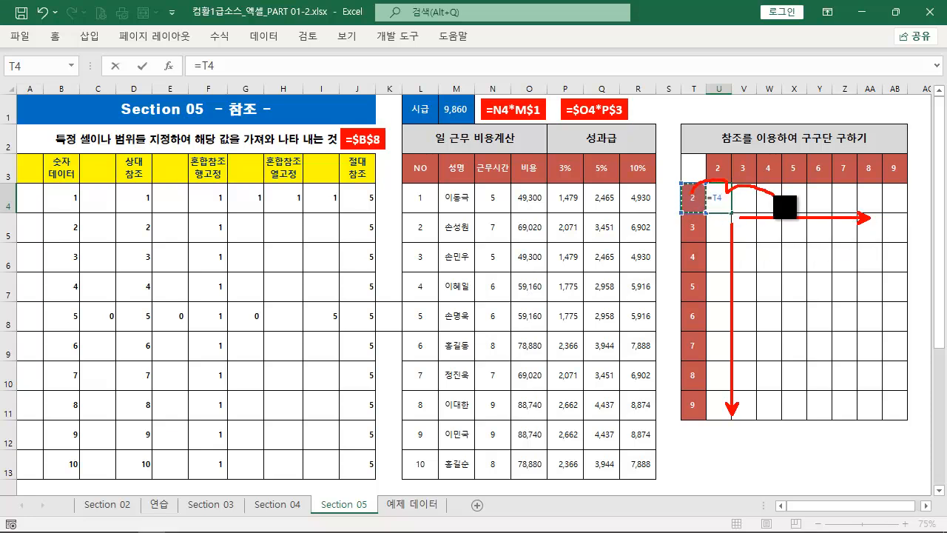
pyautogui.press('F4')
pyautogui.press('F4')
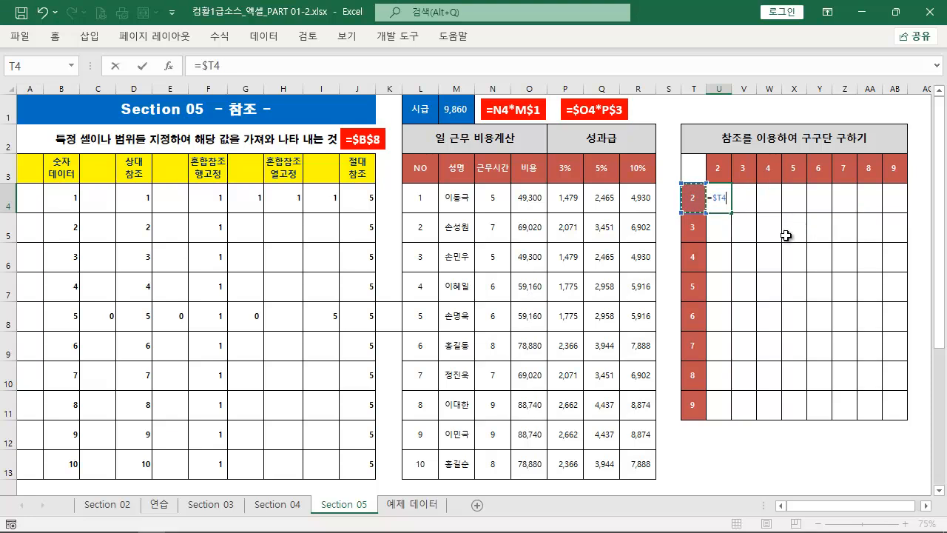
pyautogui.click(725, 176)
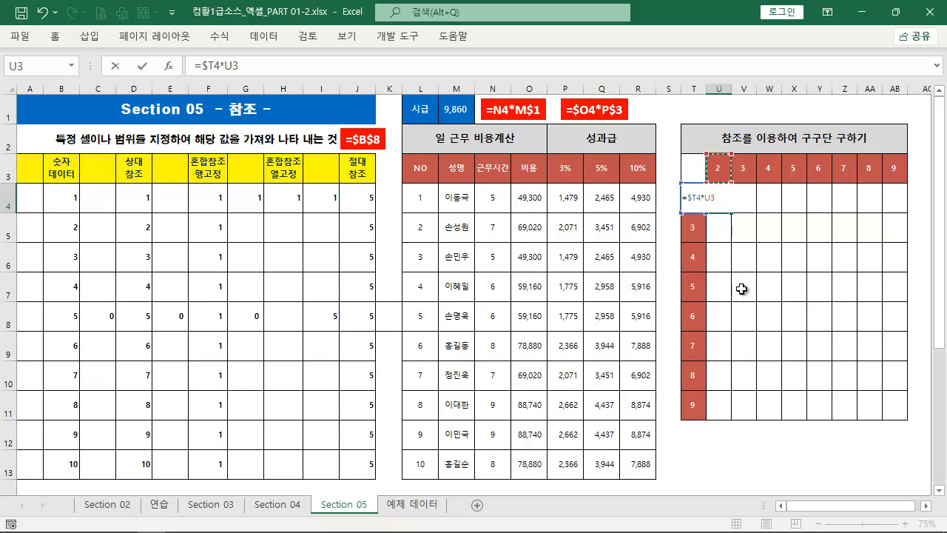
pyautogui.press('F4')
pyautogui.press('F4')
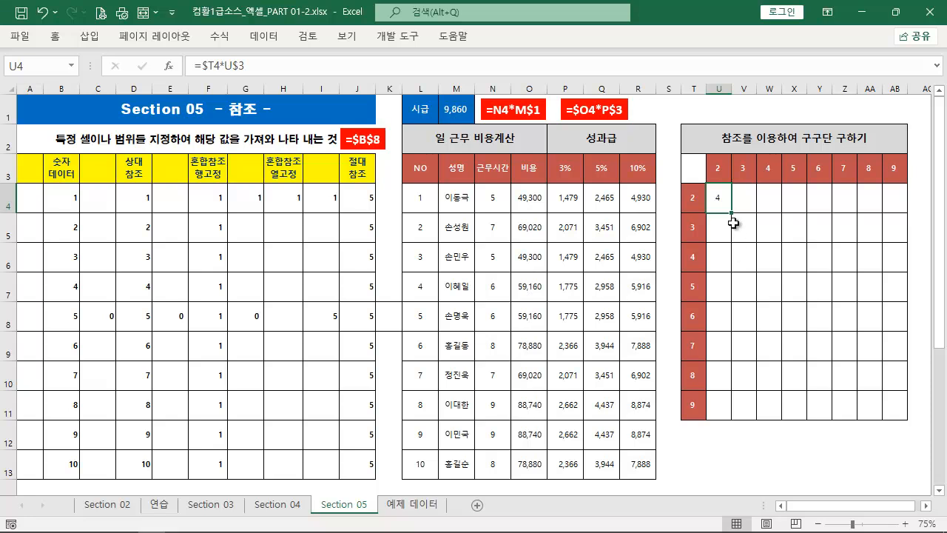
# Fill the U4 formula across to AB4 and down through row 11
pyautogui.moveTo(730, 212); pyautogui.dragTo(899, 213)
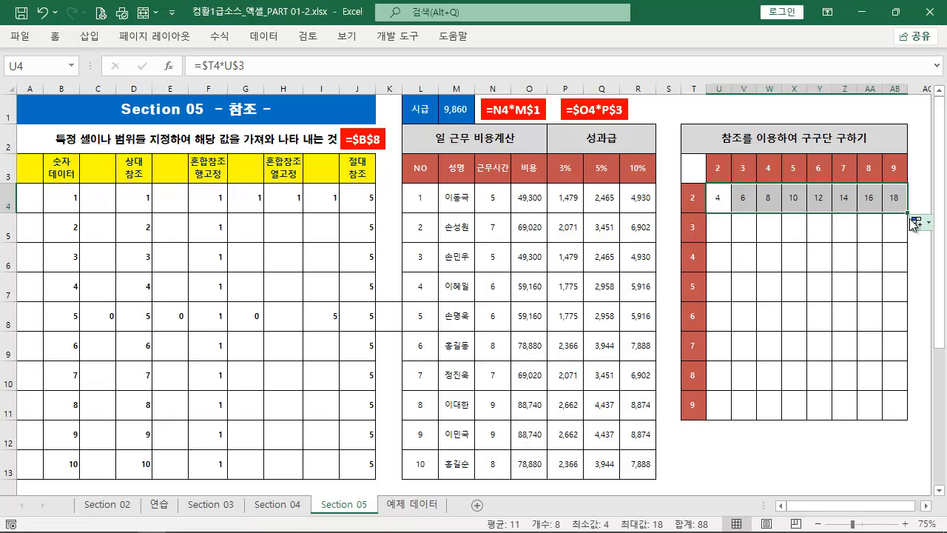
pyautogui.doubleClick(907, 213)
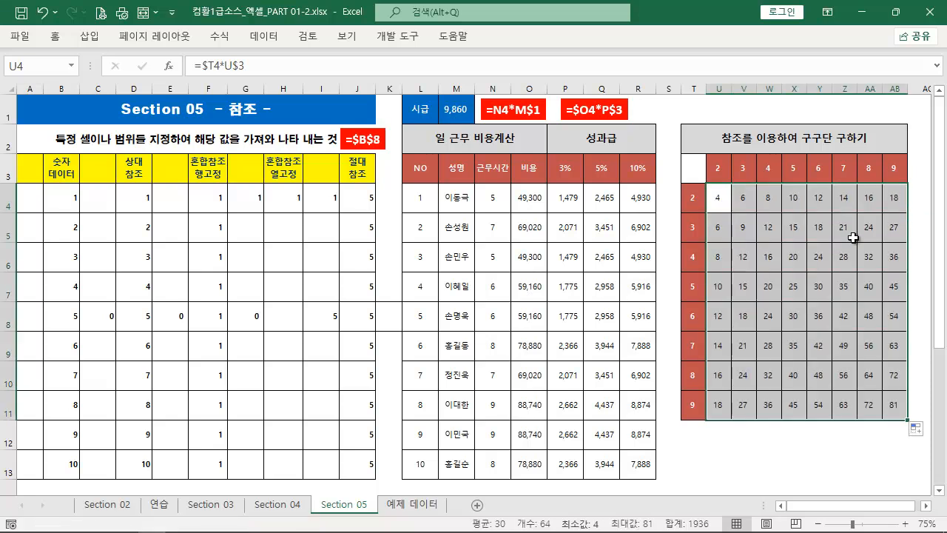
# Copy the formula text from U4 and add a red label reading =$T4*U$3 above the multiplication table, styled like the existing labels
pyautogui.click(726, 200)
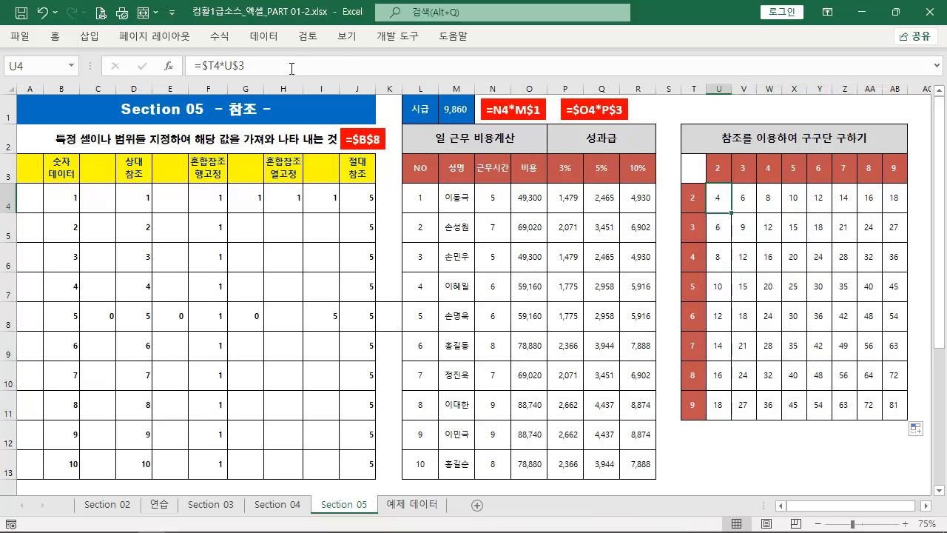
pyautogui.press('F2')
pyautogui.hotkey('shift', 'Home')
pyautogui.hotkey('ctrl', 'c')
pyautogui.press('Escape')
pyautogui.moveTo(610, 100); pyautogui.dragTo(559, 112)
pyautogui.hotkey('ctrl', 'v')
pyautogui.click(792, 208)
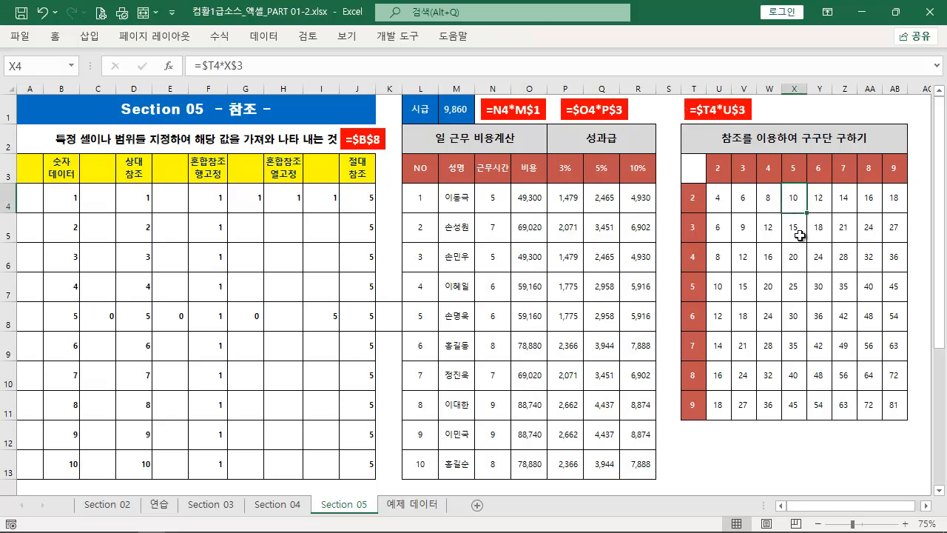
# Clear U4:AB11 and start a formula for the whole selected range with a reference to T4
pyautogui.moveTo(720, 200); pyautogui.dragTo(885, 400)
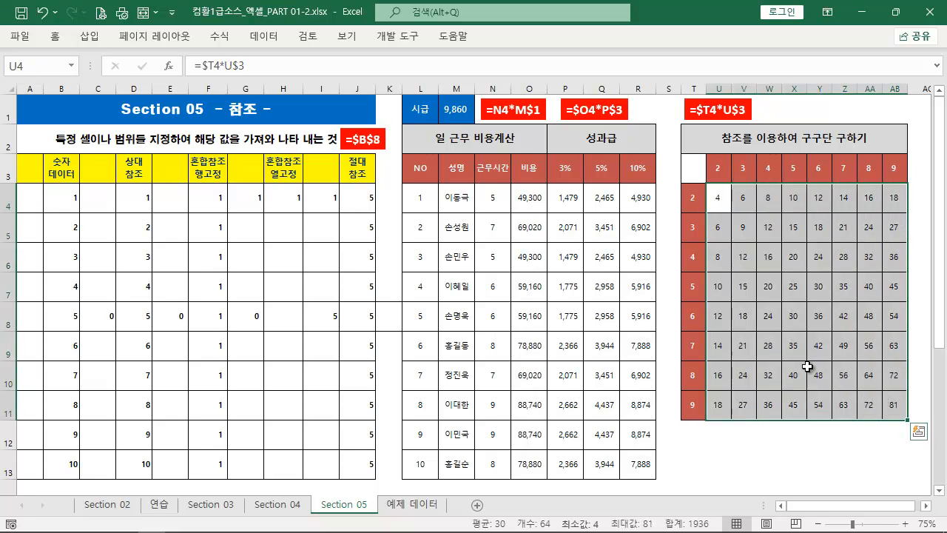
pyautogui.press('Delete')
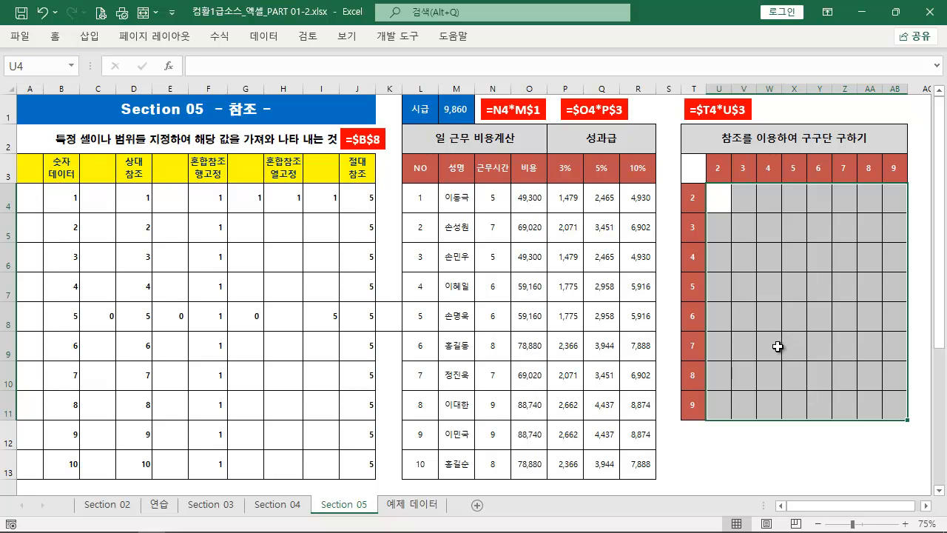
pyautogui.moveTo(717, 206); pyautogui.dragTo(889, 412)
pyautogui.write('=')
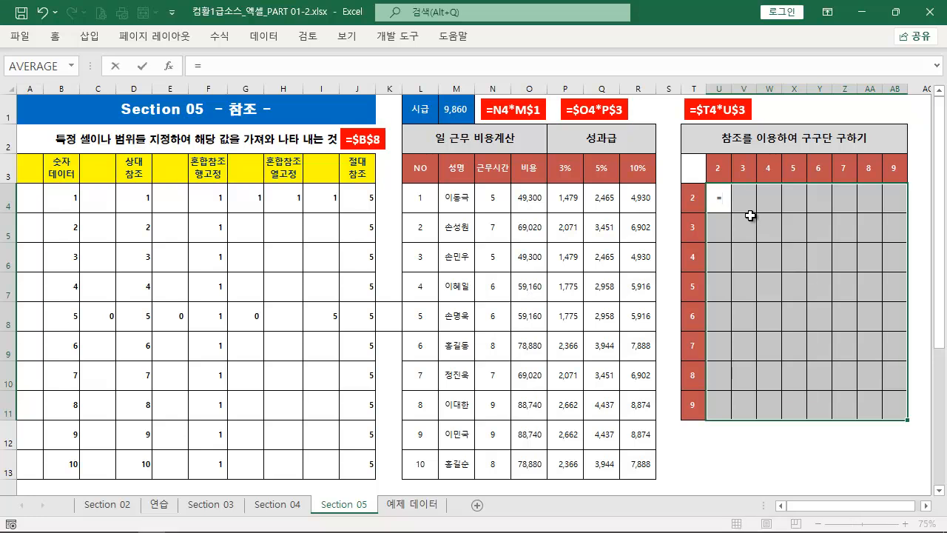
pyautogui.click(694, 201)
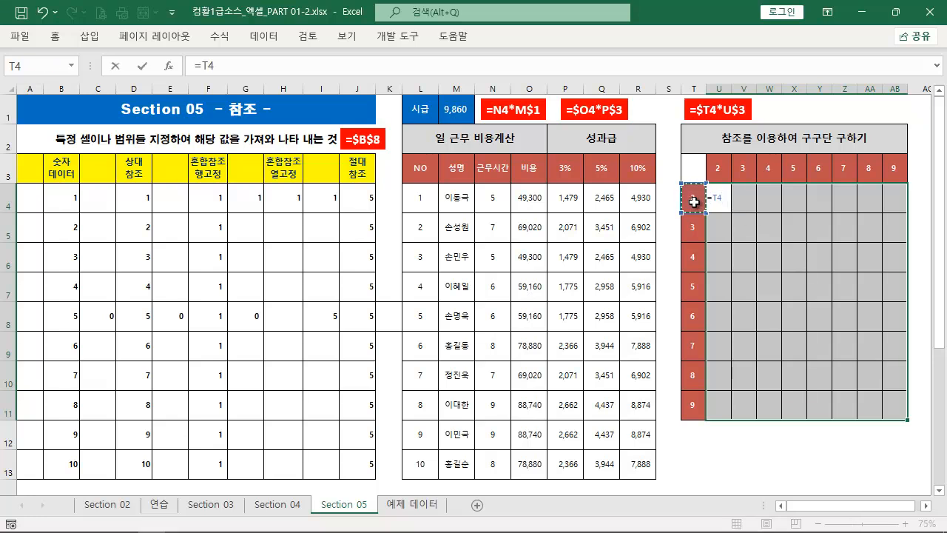
# Mark the downward and rightward fill directions from U4 on screen with arrows, and remove the markings
pyautogui.hotkey('ctrl', '2')
pyautogui.moveTo(729, 414); pyautogui.dragTo(733, 216)
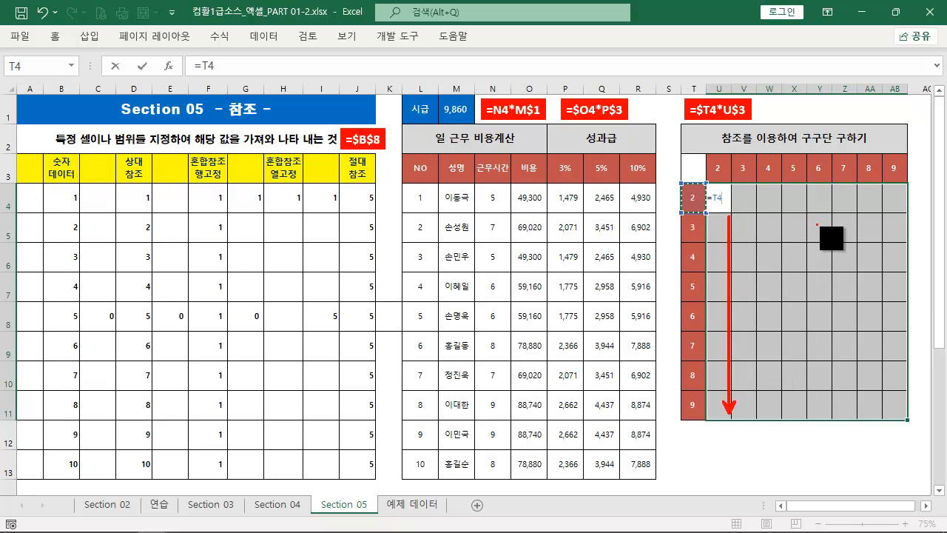
pyautogui.moveTo(897, 218); pyautogui.dragTo(741, 216)
pyautogui.hotkey('ctrl', 'z')
pyautogui.press('Escape')
# Complete the formula as =$T4*U$3, enter it in all cells of U4:AB11 at once, and check the formula in W9
pyautogui.press('F4')
pyautogui.press('F4')
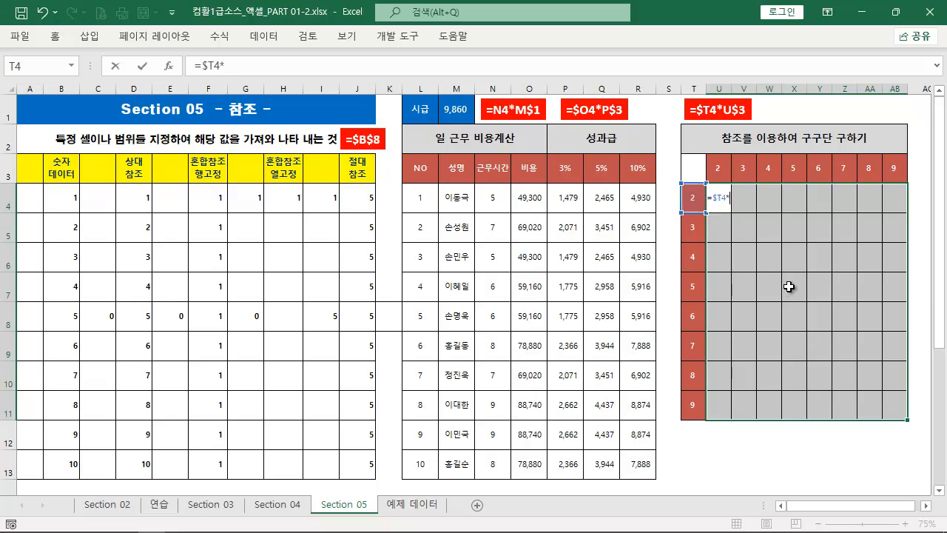
pyautogui.click(716, 172)
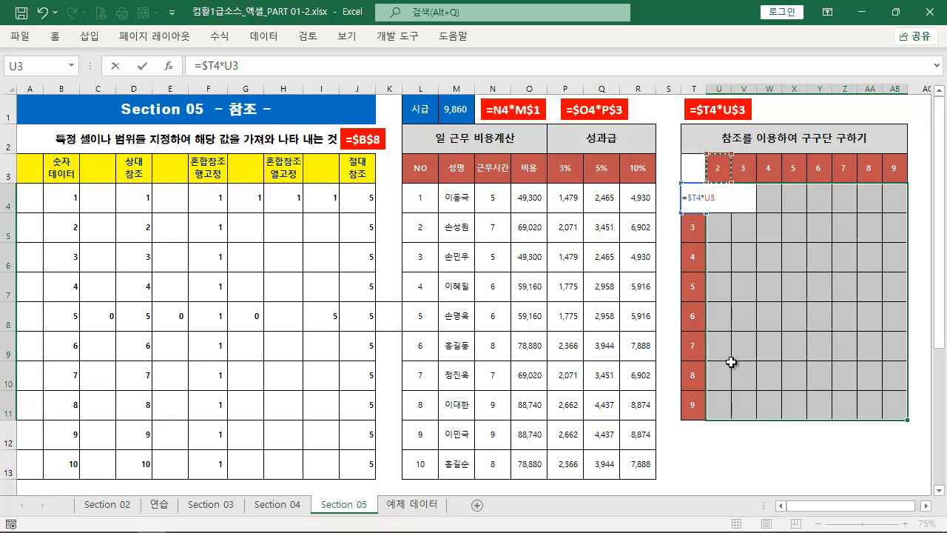
pyautogui.press('F4')
pyautogui.press('F4')
pyautogui.hotkey('ctrl', 'Return')
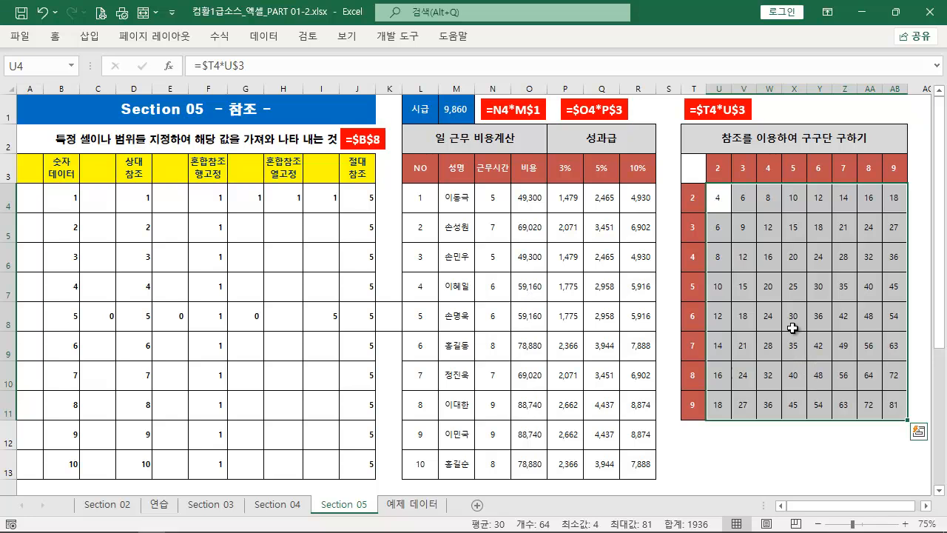
pyautogui.click(763, 336)
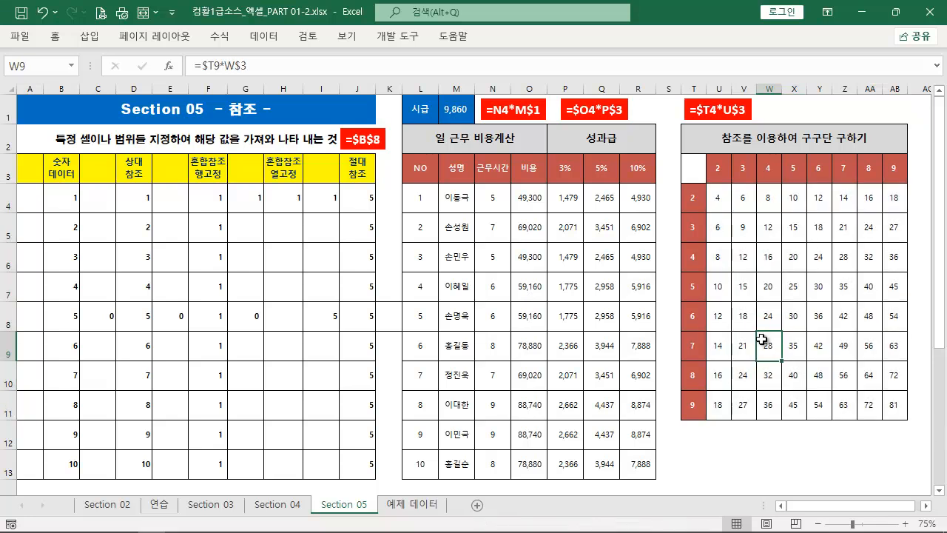